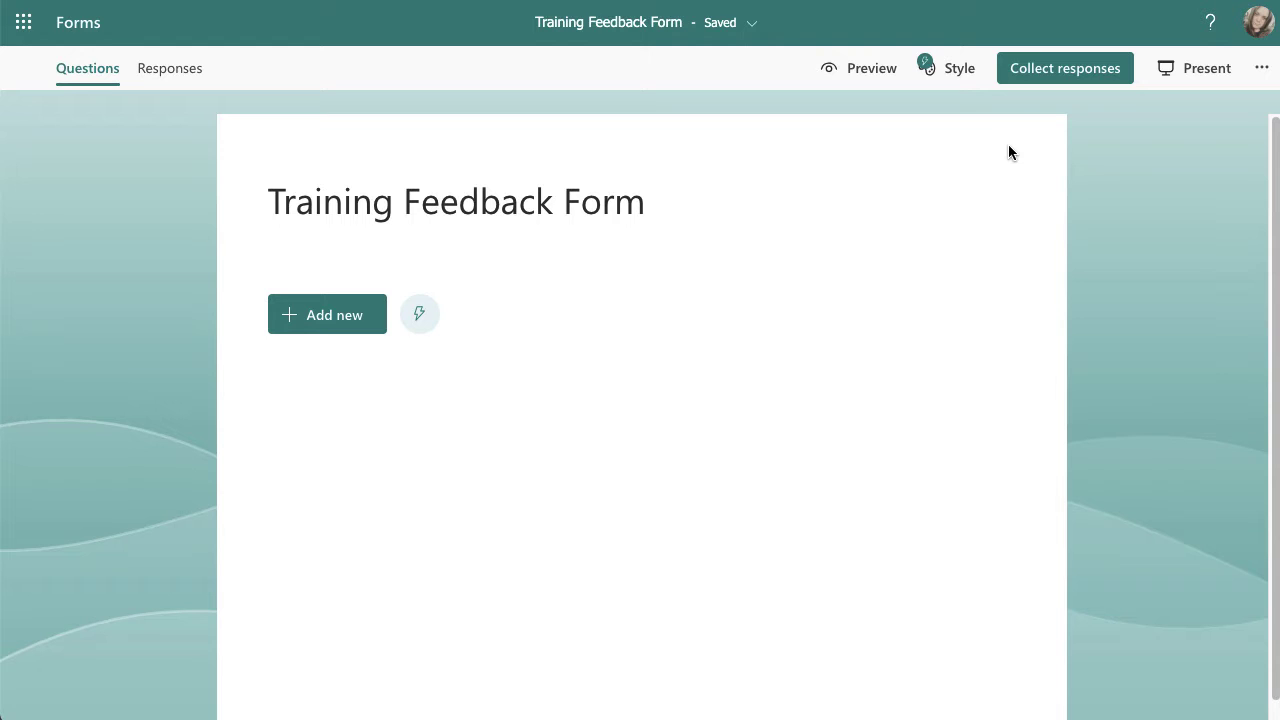
- Add a choice question to the Training Feedback Form
{"action": "left_click", "coordinate": [323, 314]}
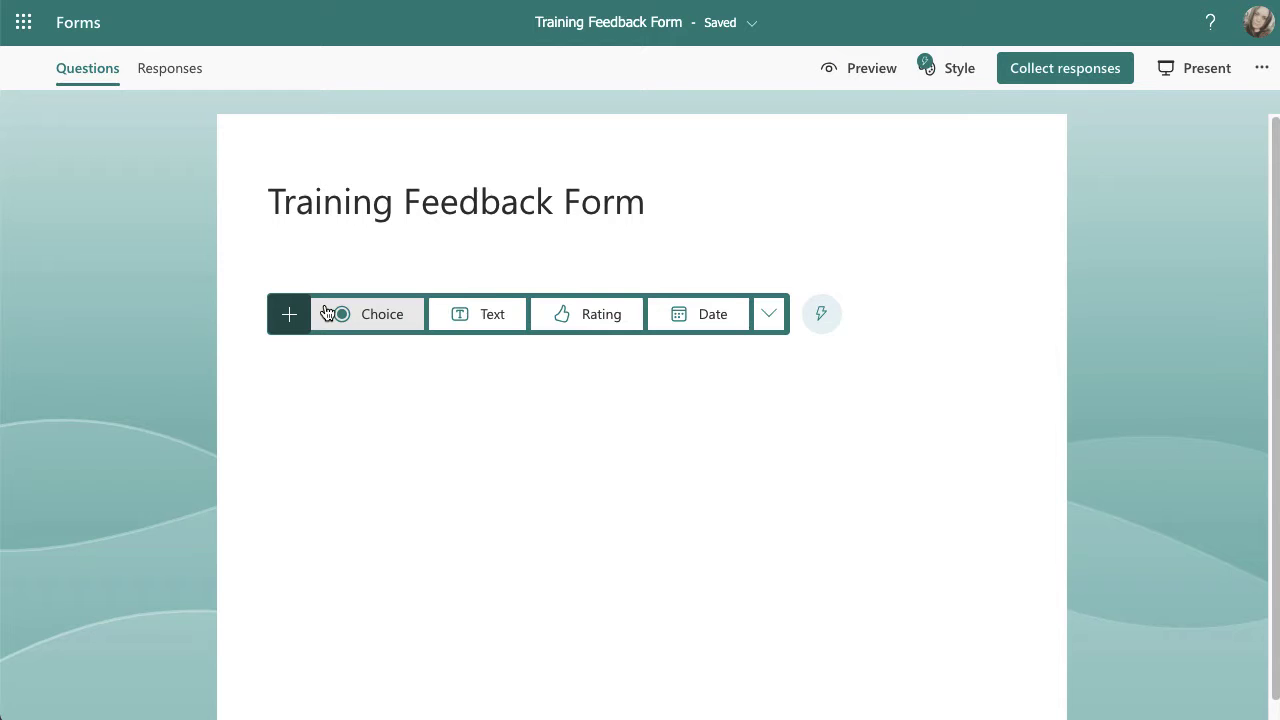
{"action": "left_click", "coordinate": [776, 322]}
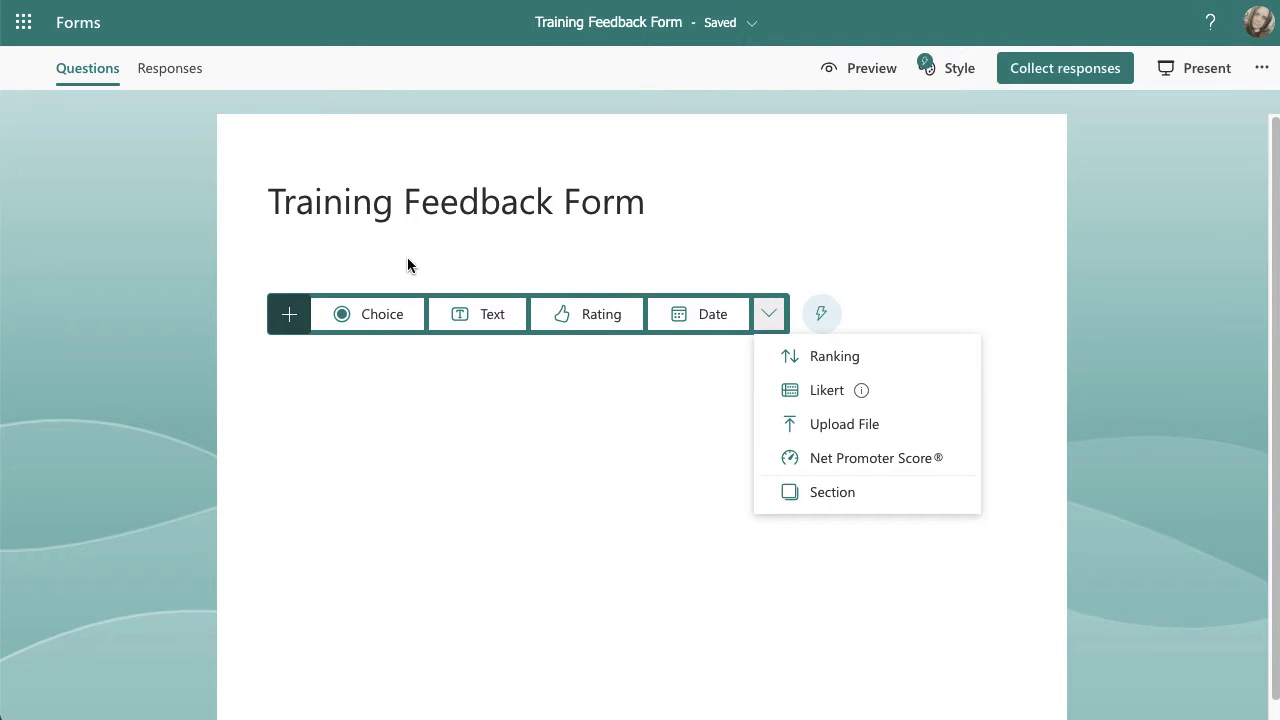
{"action": "left_click", "coordinate": [369, 316]}
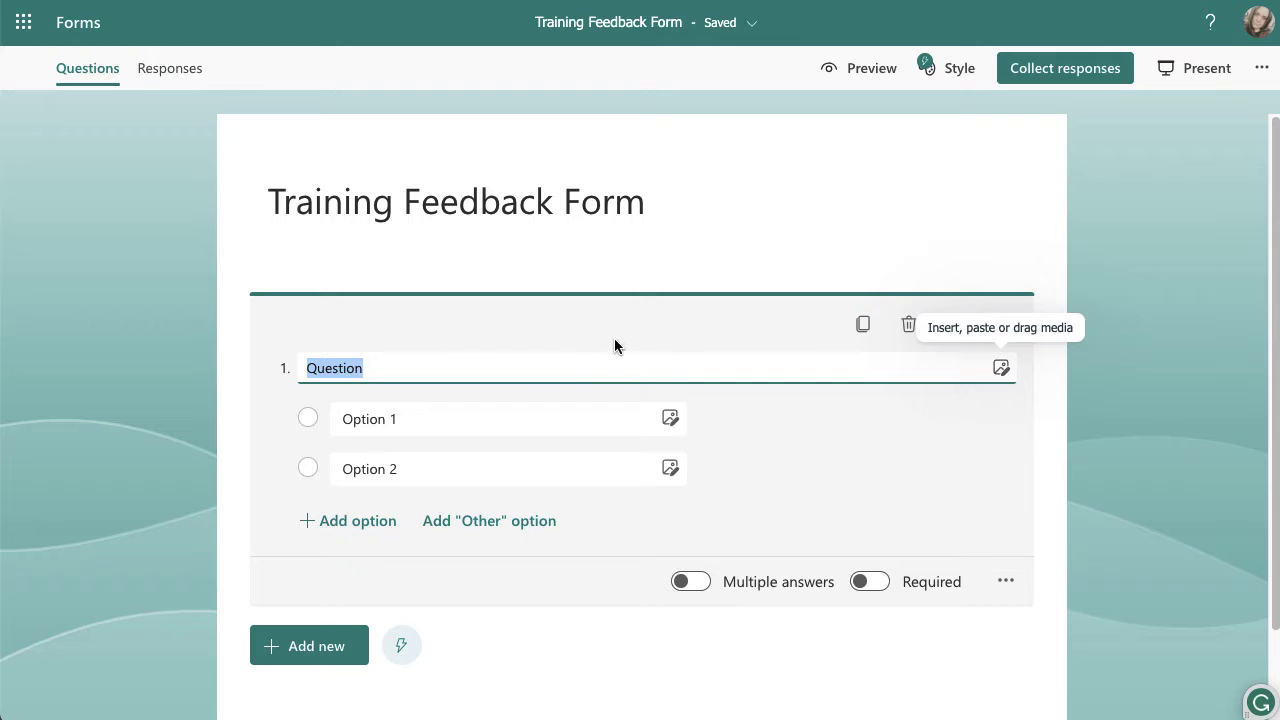
- Set the first question's text to "Did the training meet your expectations?" and correct the misspelled word "training"
{"action": "type", "text": "Did the "}
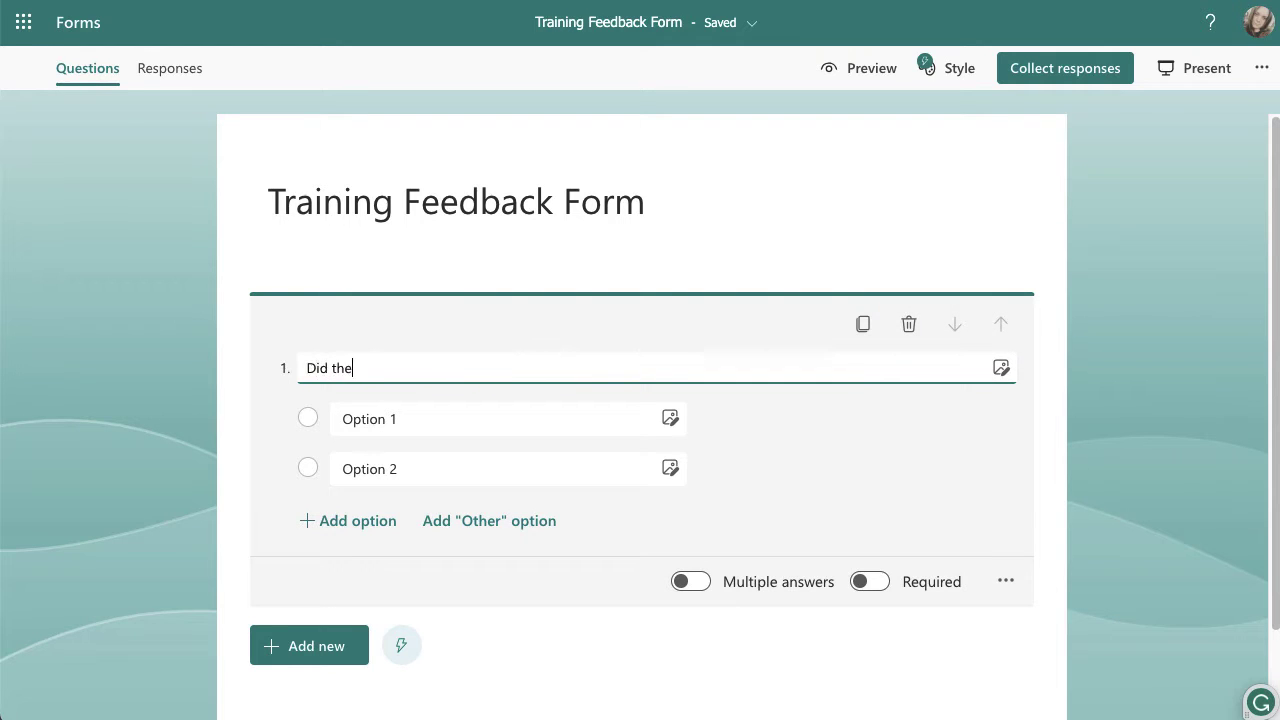
{"action": "type", "text": "trainig"}
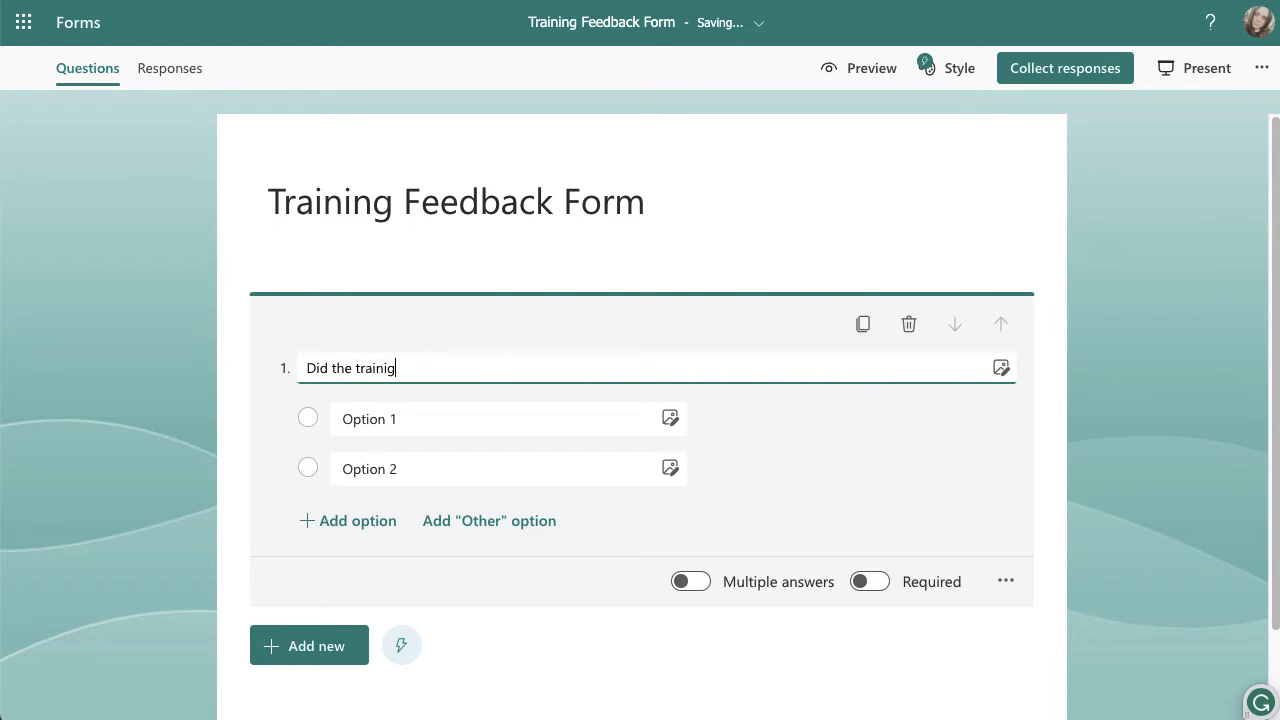
{"action": "key", "text": "BackSpace"}
{"action": "key", "text": "BackSpace"}
{"action": "key", "text": "BackSpace"}
{"action": "type", "text": "ing meet your "}
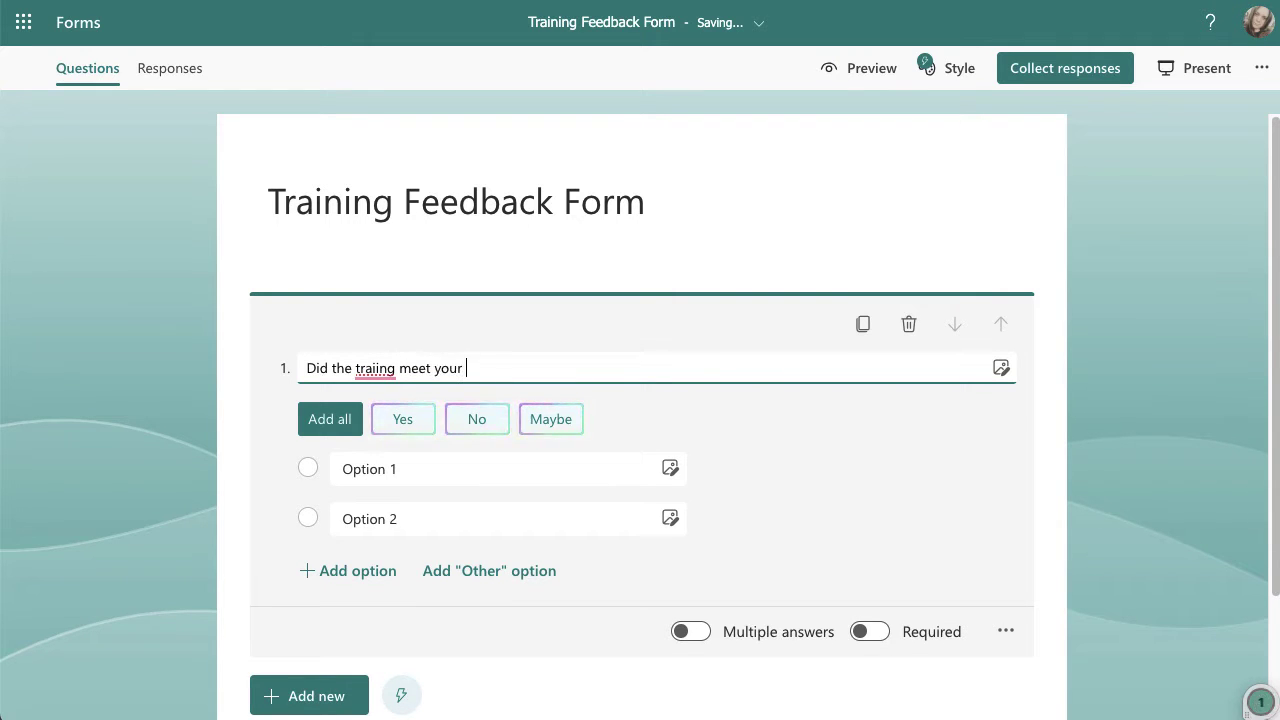
{"action": "type", "text": "expectations"}
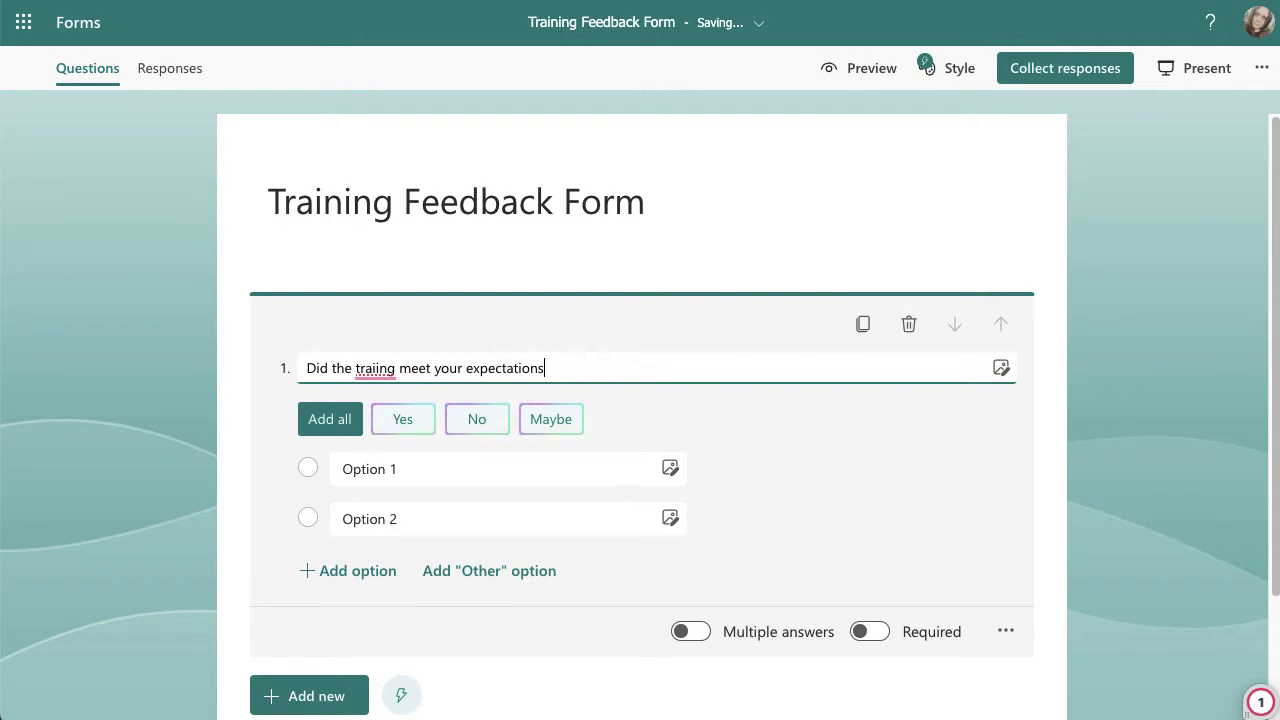
{"action": "type", "text": "?"}
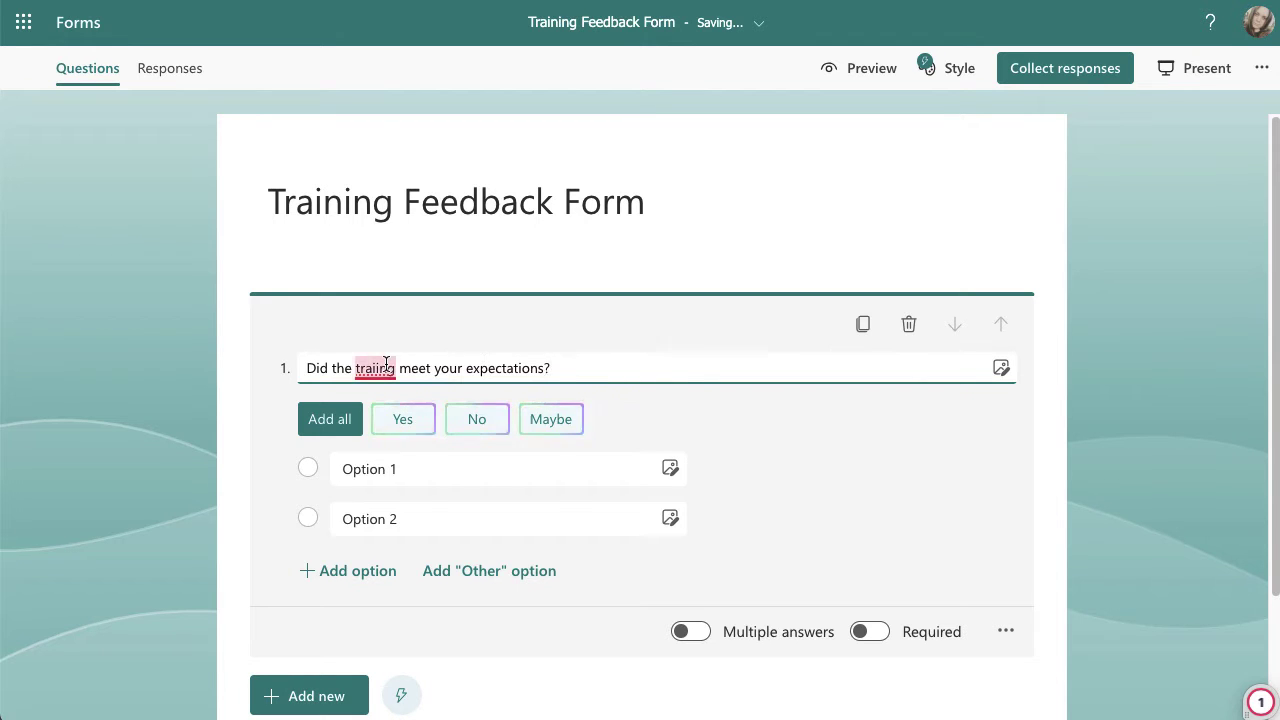
{"action": "mouse_move", "coordinate": [375, 368]}
{"action": "left_click", "coordinate": [390, 431]}
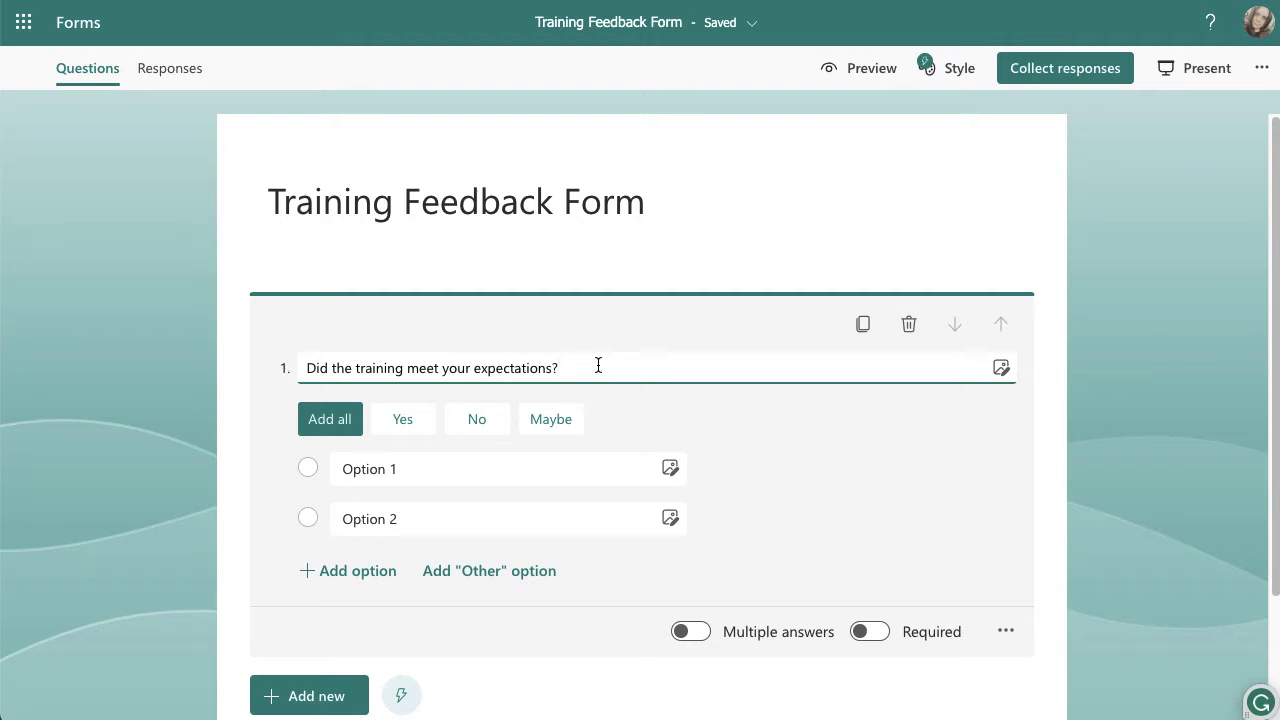
- Fill the question's two answer options with the suggested answers "Yes" and "No"
{"action": "left_click", "coordinate": [409, 422]}
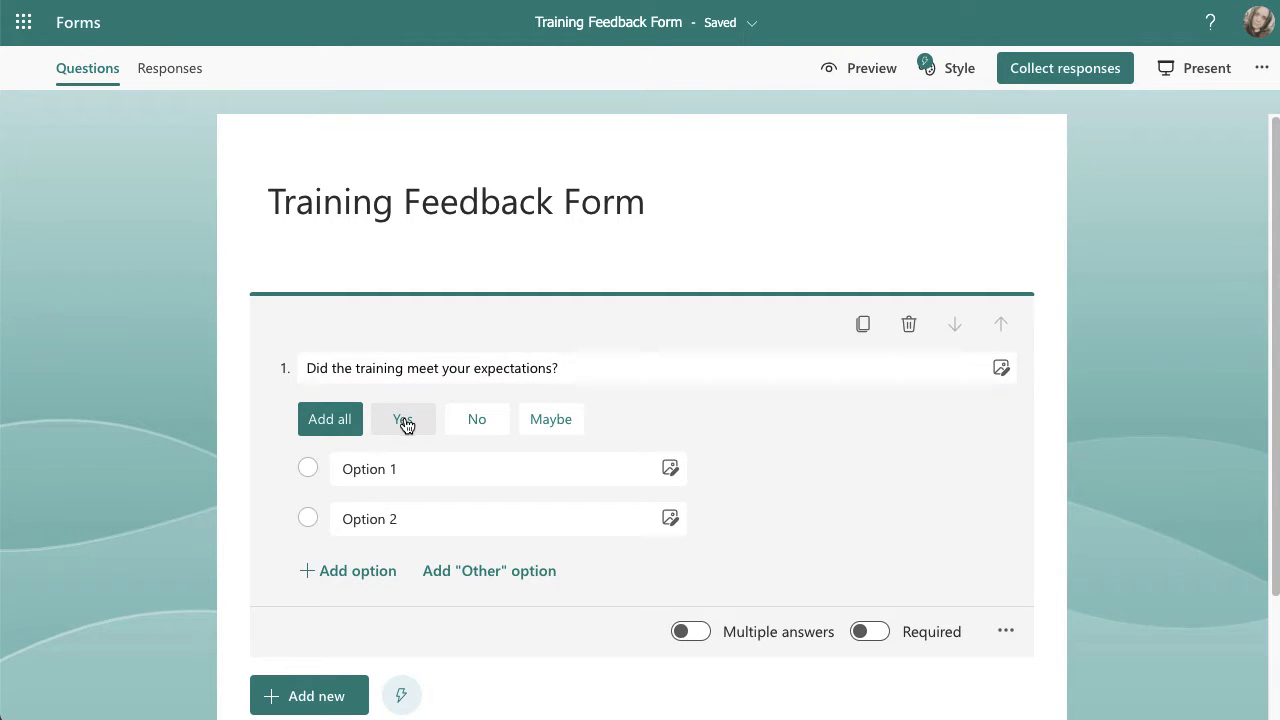
{"action": "left_click", "coordinate": [405, 424]}
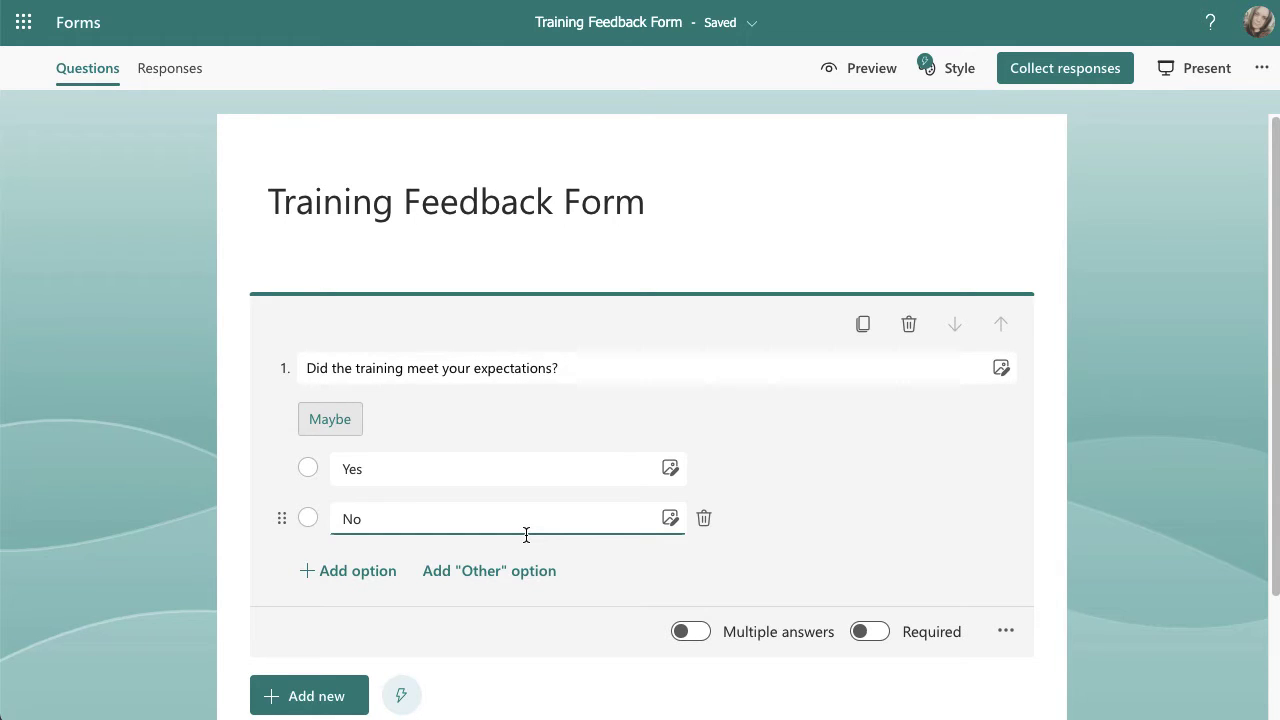
- Try adding a third answer option and an "Other" option to the first question, removing each again
{"action": "left_click", "coordinate": [348, 574]}
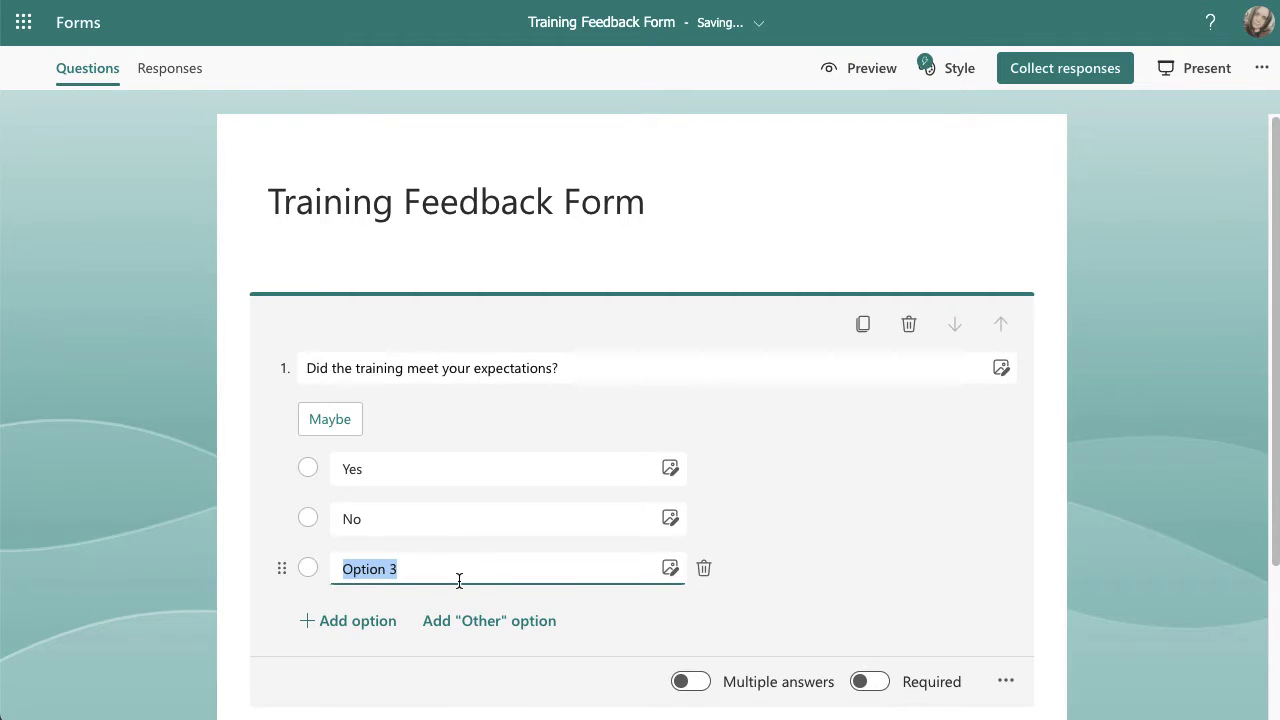
{"action": "left_click", "coordinate": [705, 572]}
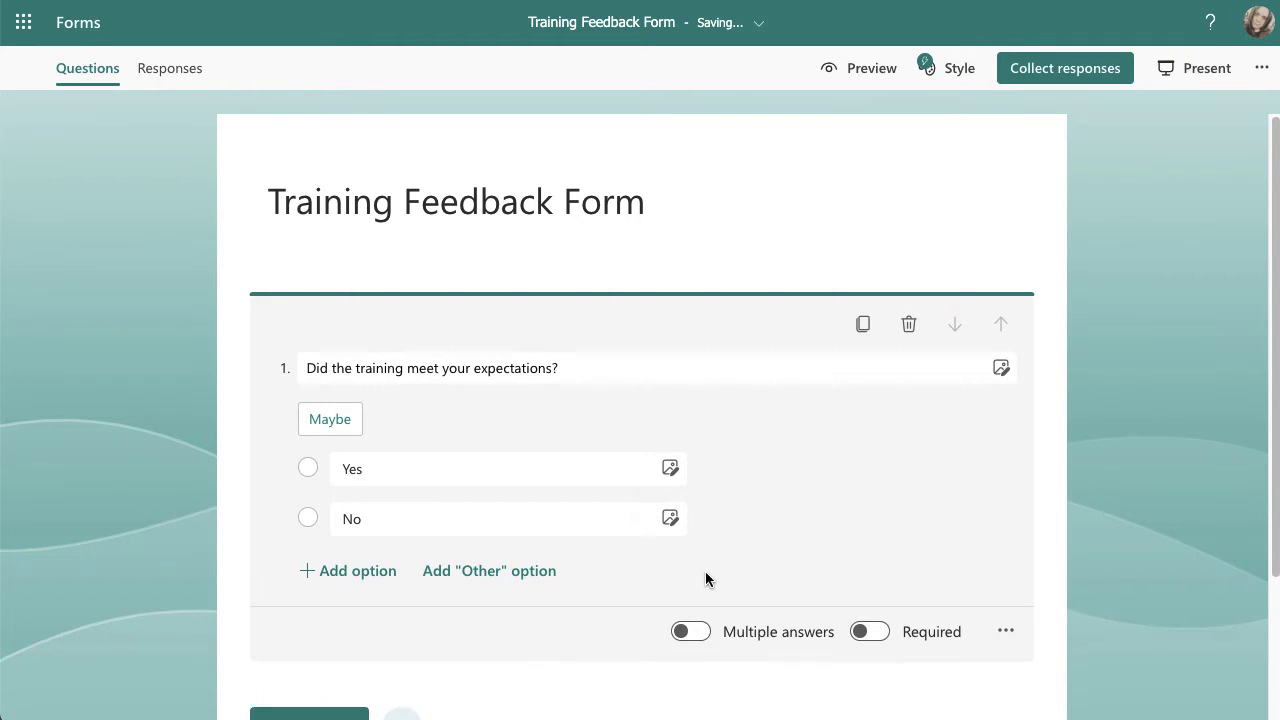
{"action": "left_click", "coordinate": [484, 575]}
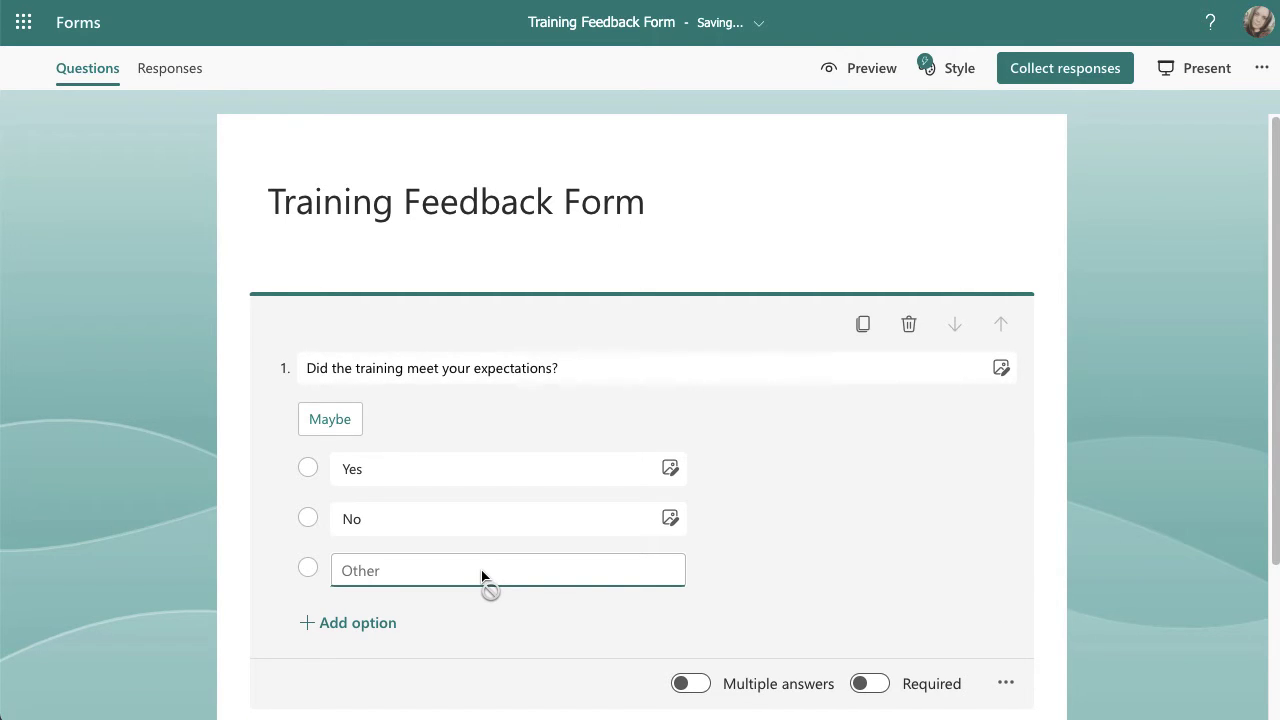
{"action": "left_click", "coordinate": [712, 577]}
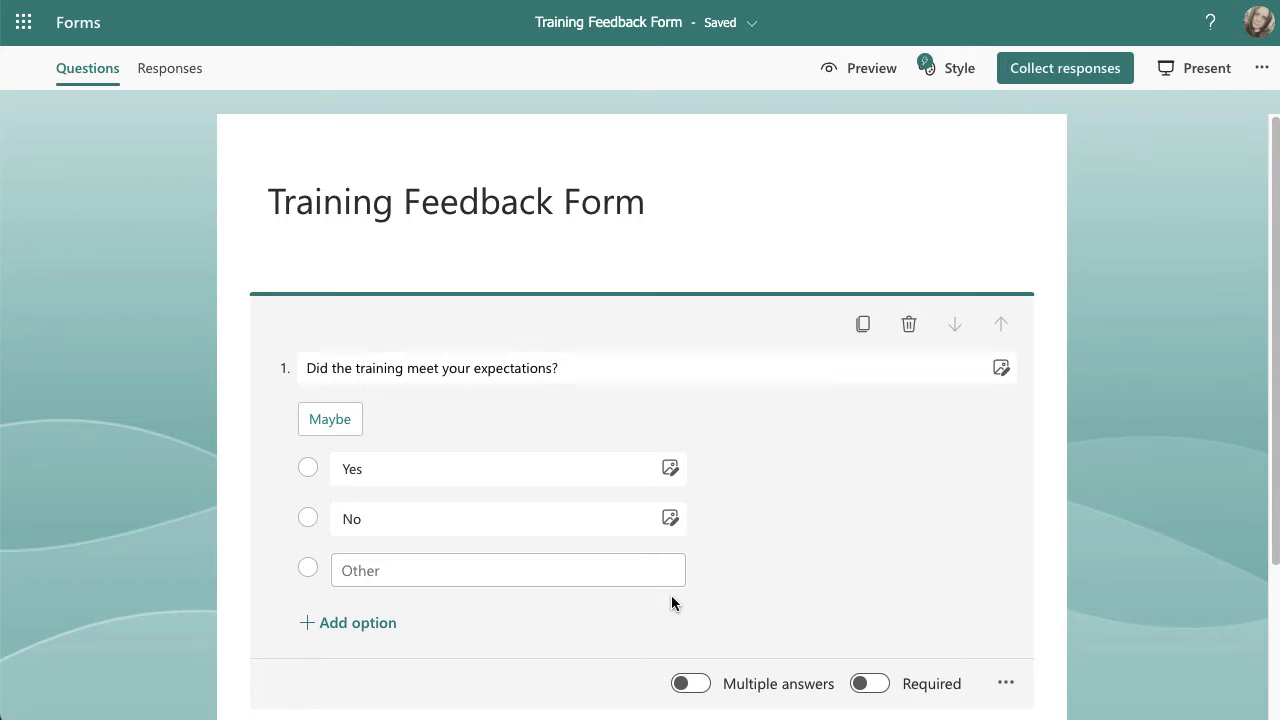
{"action": "left_click", "coordinate": [704, 572]}
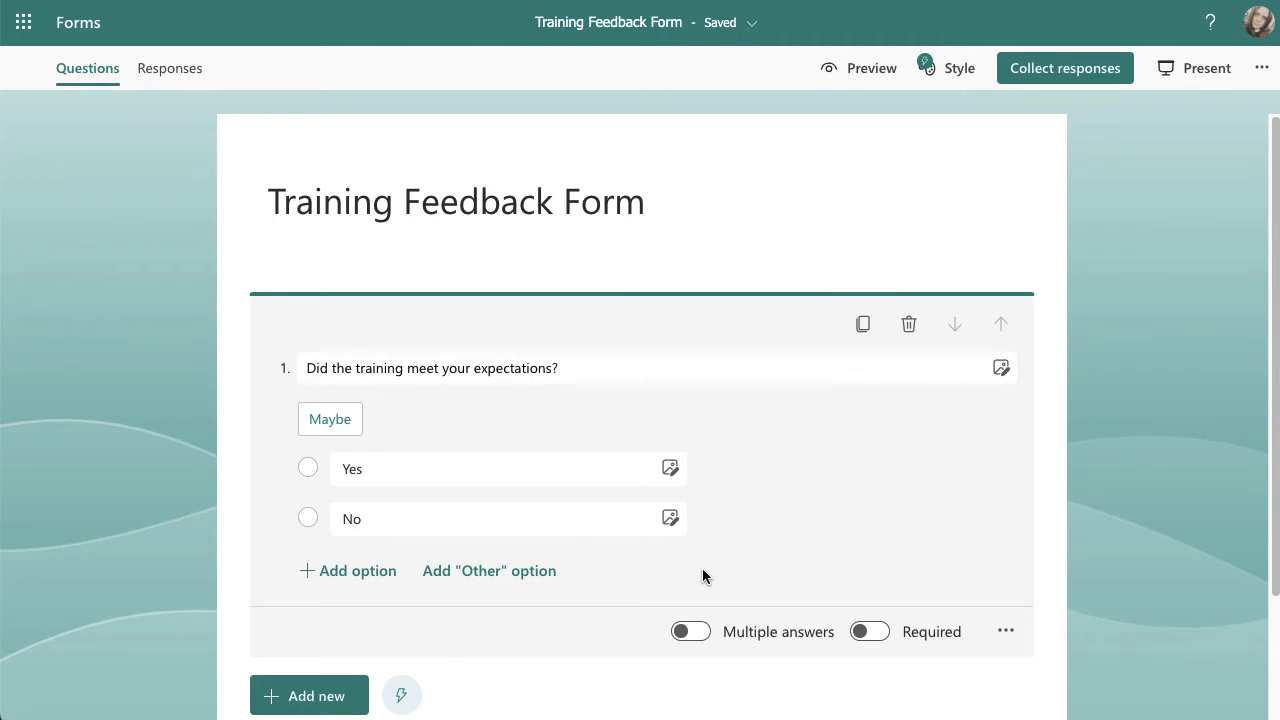
- Try allowing multiple answers on the first question and examine the choices for limiting total options
{"action": "left_click", "coordinate": [690, 632]}
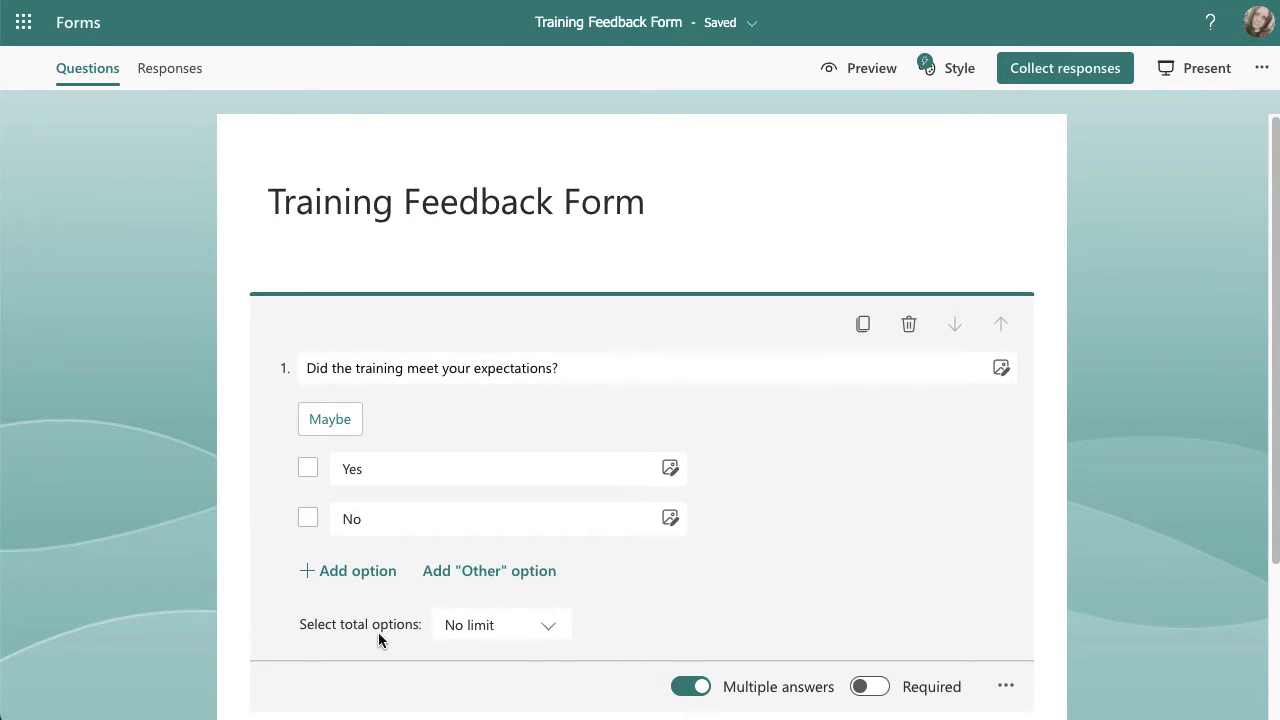
{"action": "left_click", "coordinate": [512, 626]}
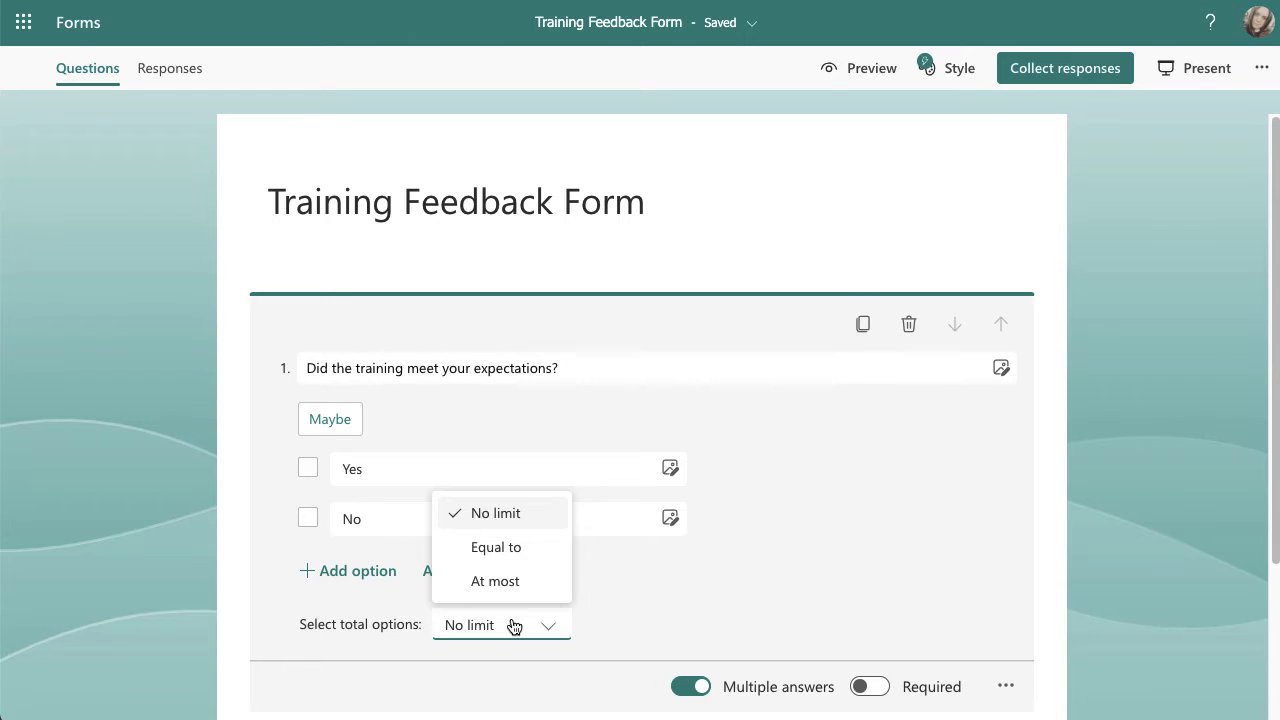
{"action": "left_click", "coordinate": [579, 652]}
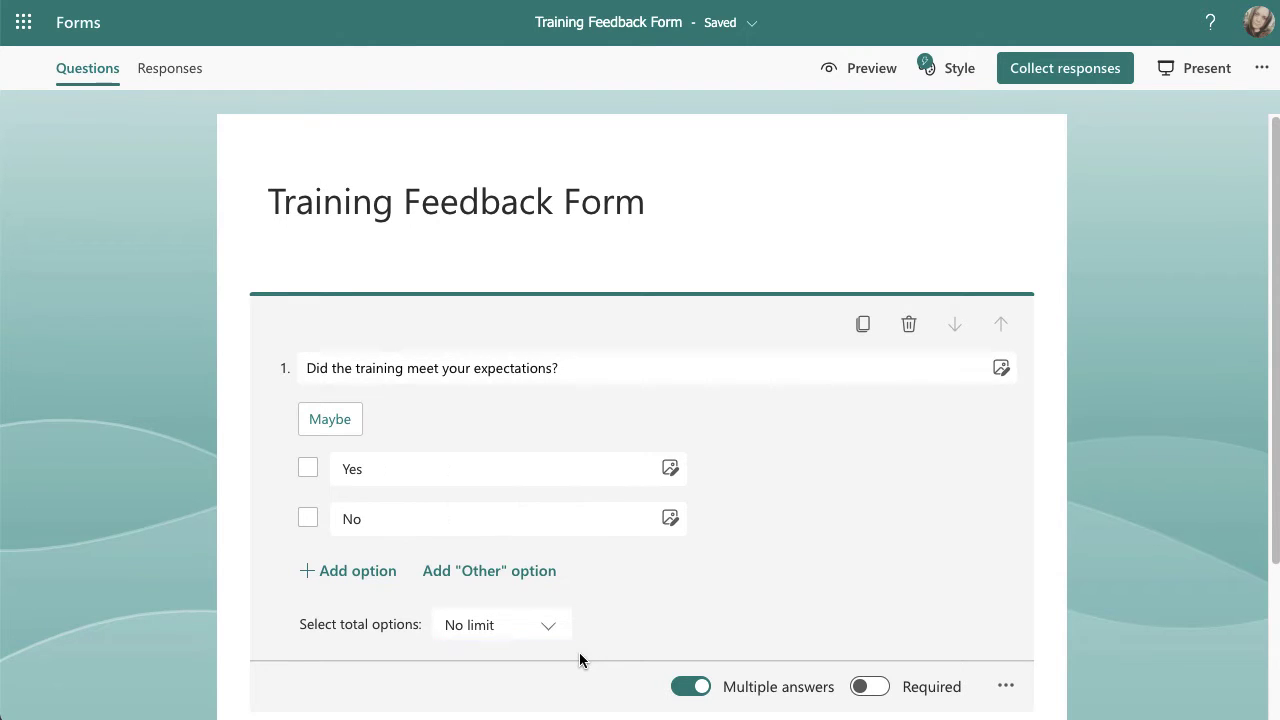
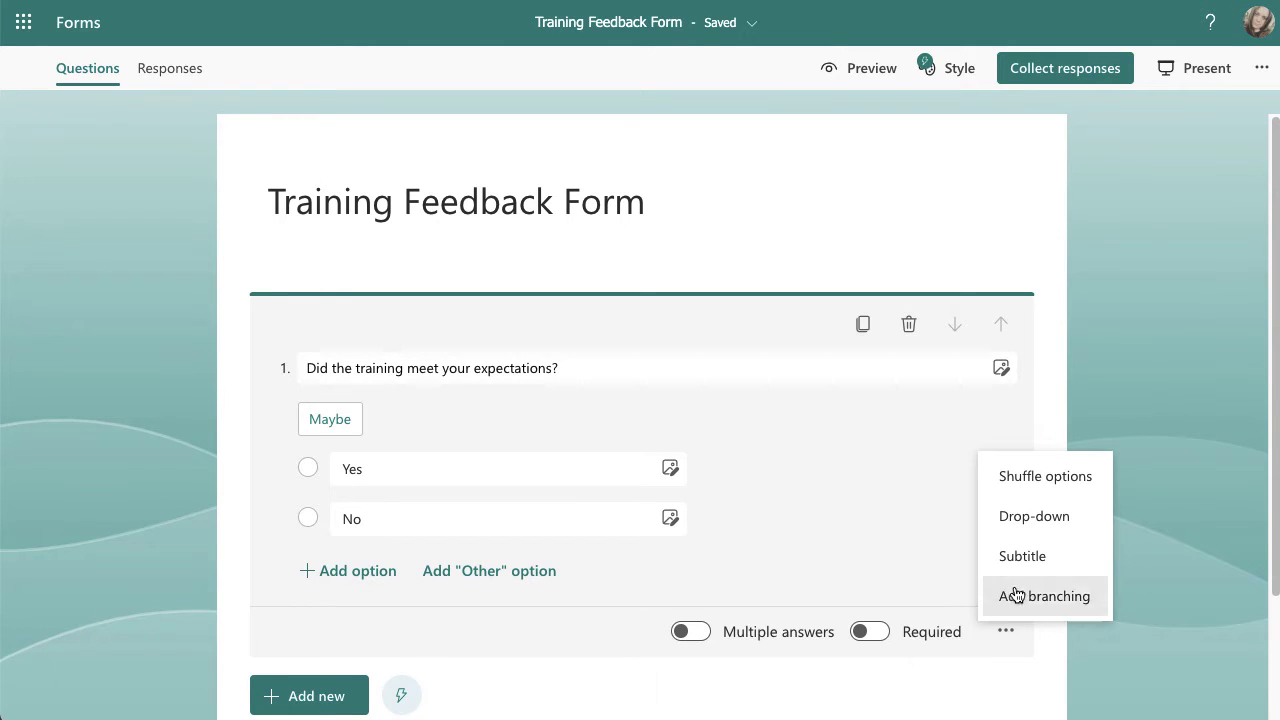
- Try showing the first question's answers as a drop-down and switch back to the regular choice list
{"action": "left_click", "coordinate": [1057, 518]}
{"action": "mouse_move", "coordinate": [626, 532]}
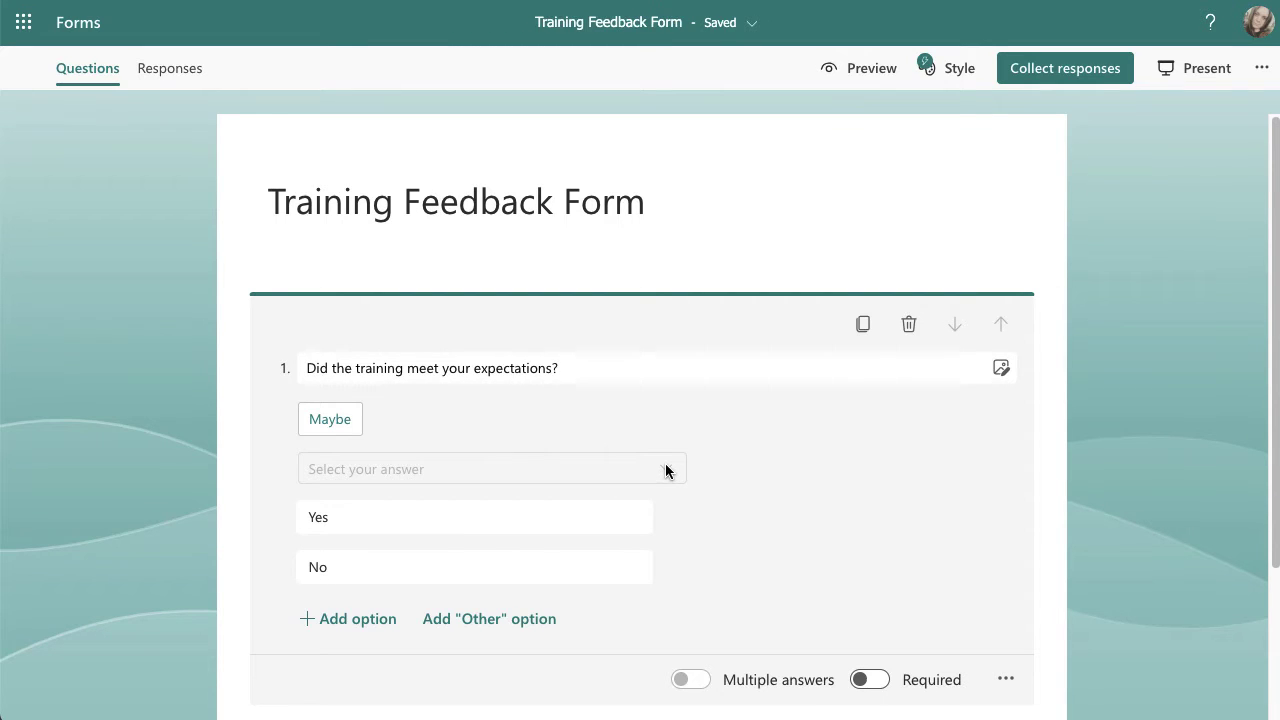
{"action": "left_click", "coordinate": [1006, 681]}
{"action": "left_click", "coordinate": [1036, 563]}
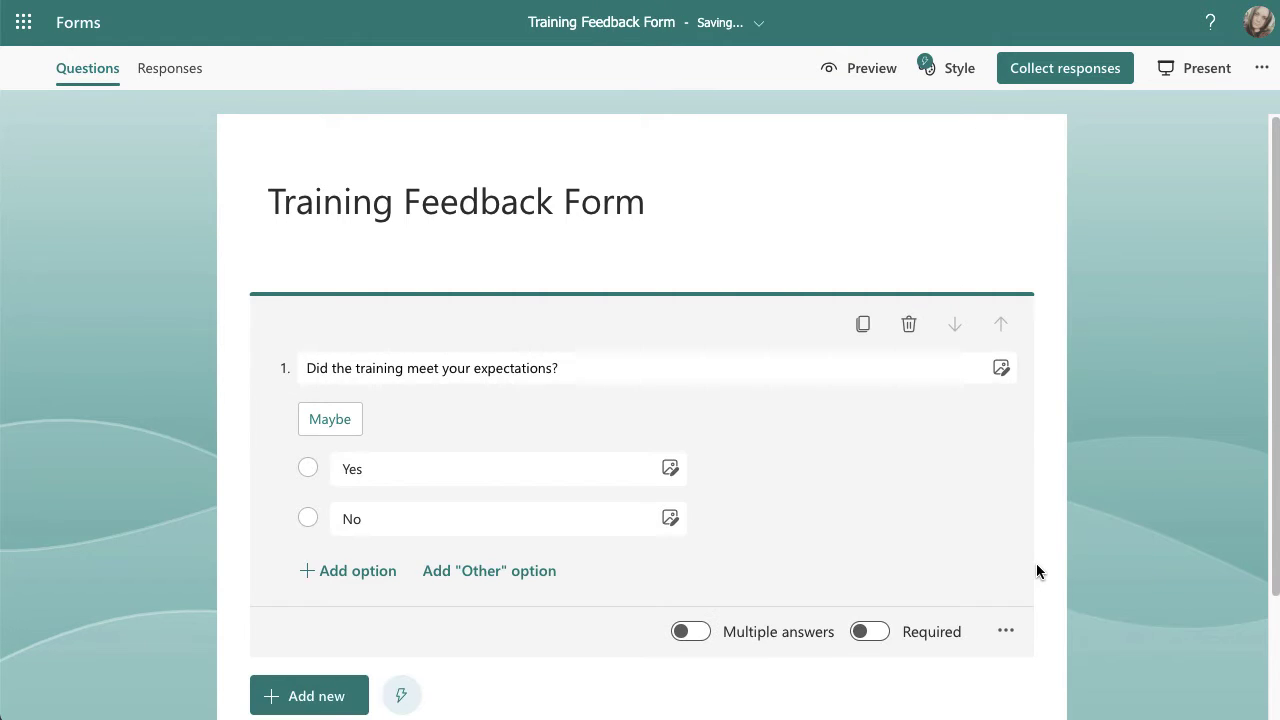
{"action": "left_click", "coordinate": [1004, 634]}
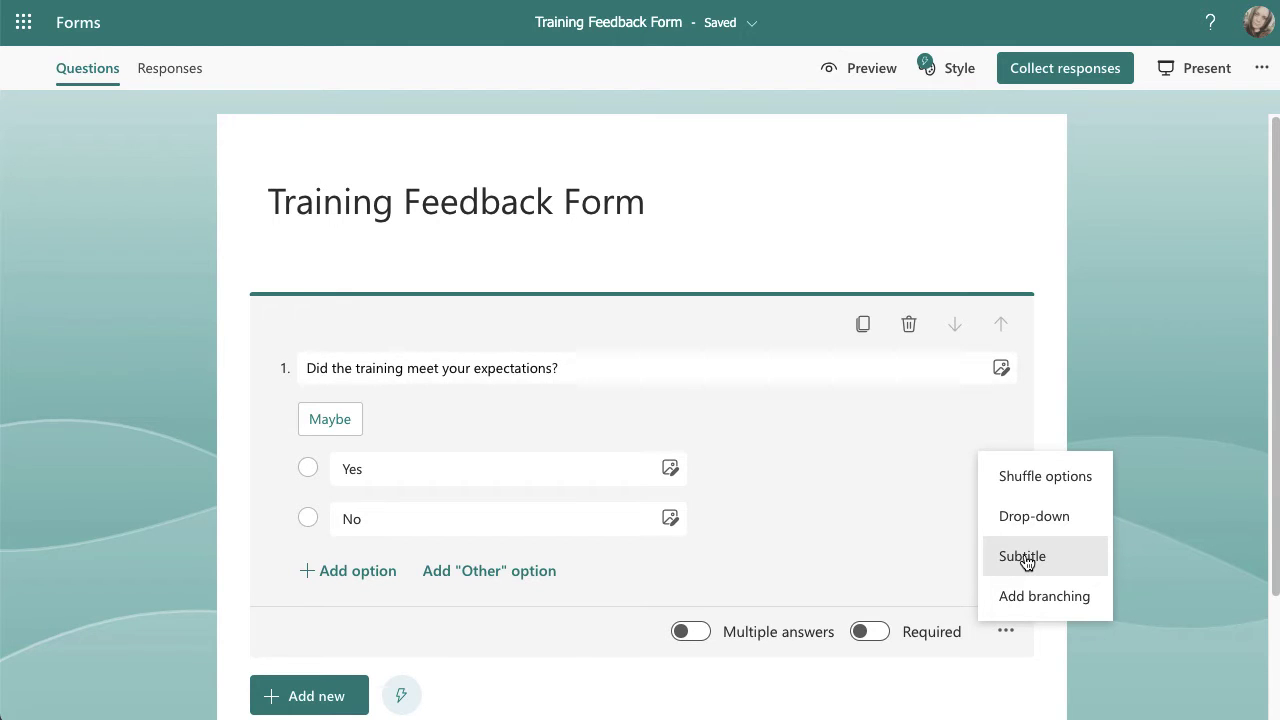
{"action": "scroll", "coordinate": [608, 650], "scroll_direction": "down", "scroll_amount": 1}
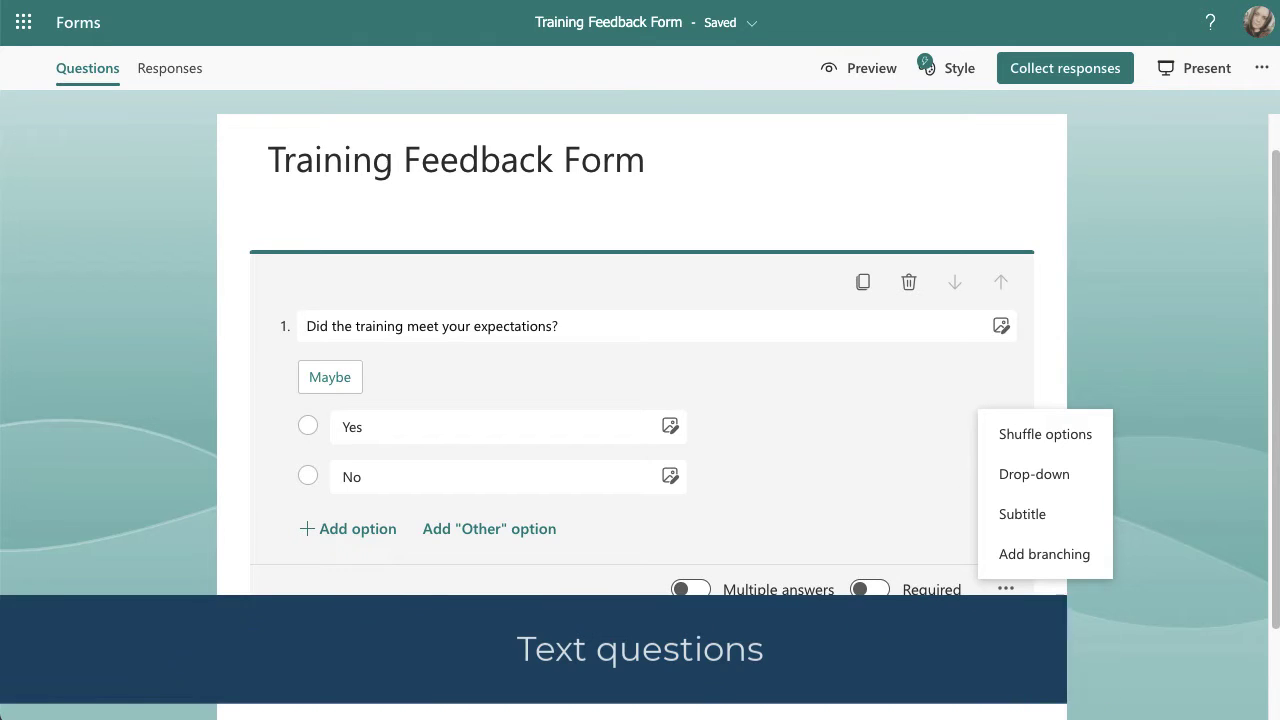
{"action": "key", "text": "Escape"}
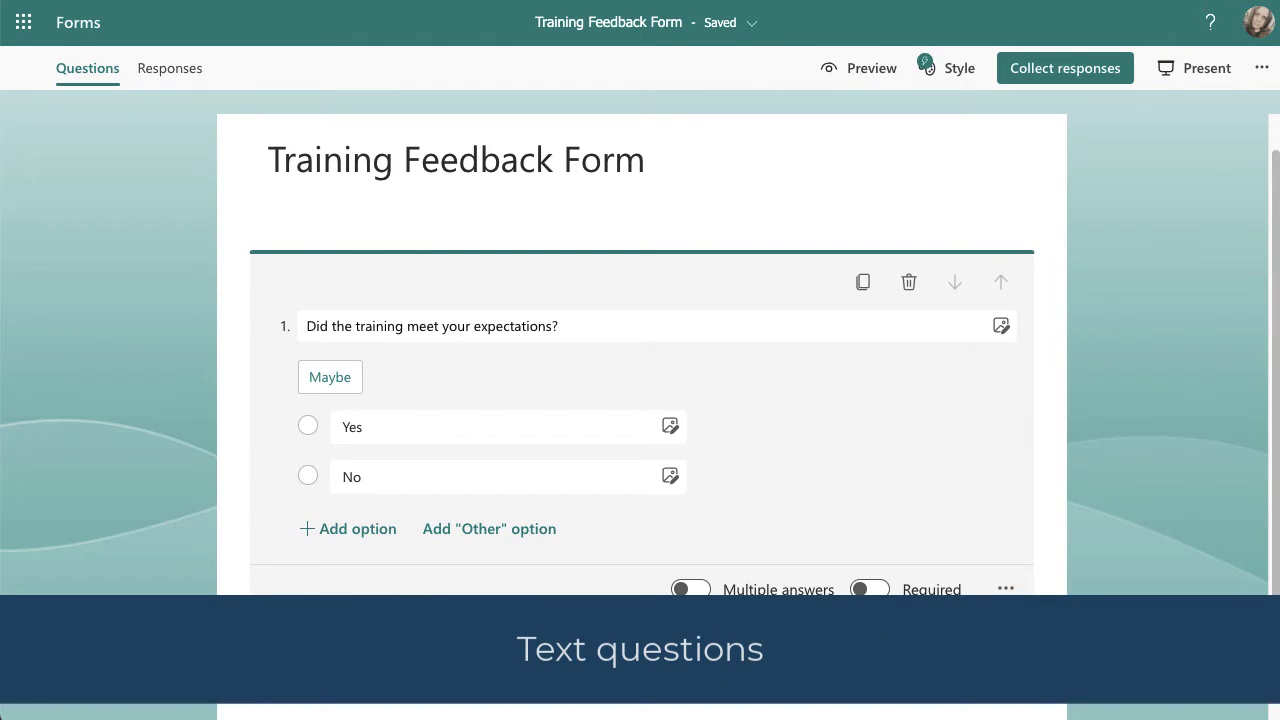
- Add a text question reading "Please give us some feedback" and allow a long answer
{"action": "left_click", "coordinate": [385, 650]}
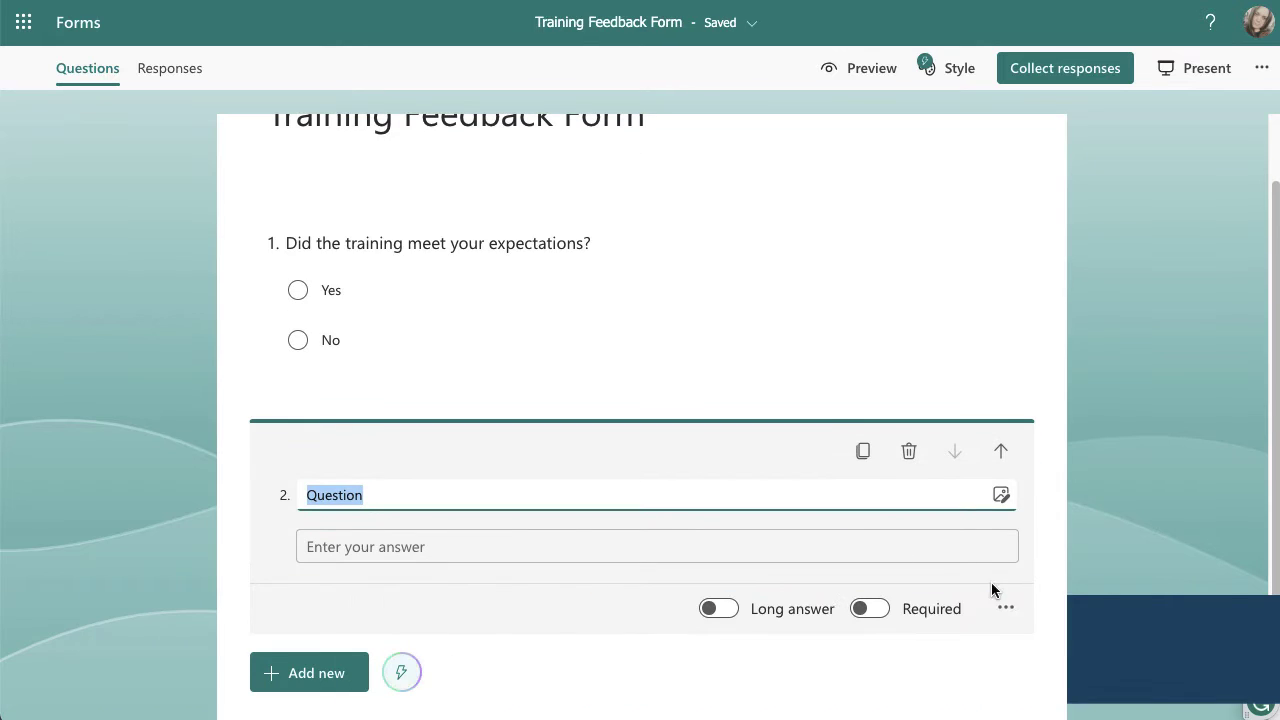
{"action": "scroll", "coordinate": [1039, 590], "scroll_direction": "down", "scroll_amount": 1}
{"action": "scroll", "coordinate": [1039, 597], "scroll_direction": "down", "scroll_amount": 1}
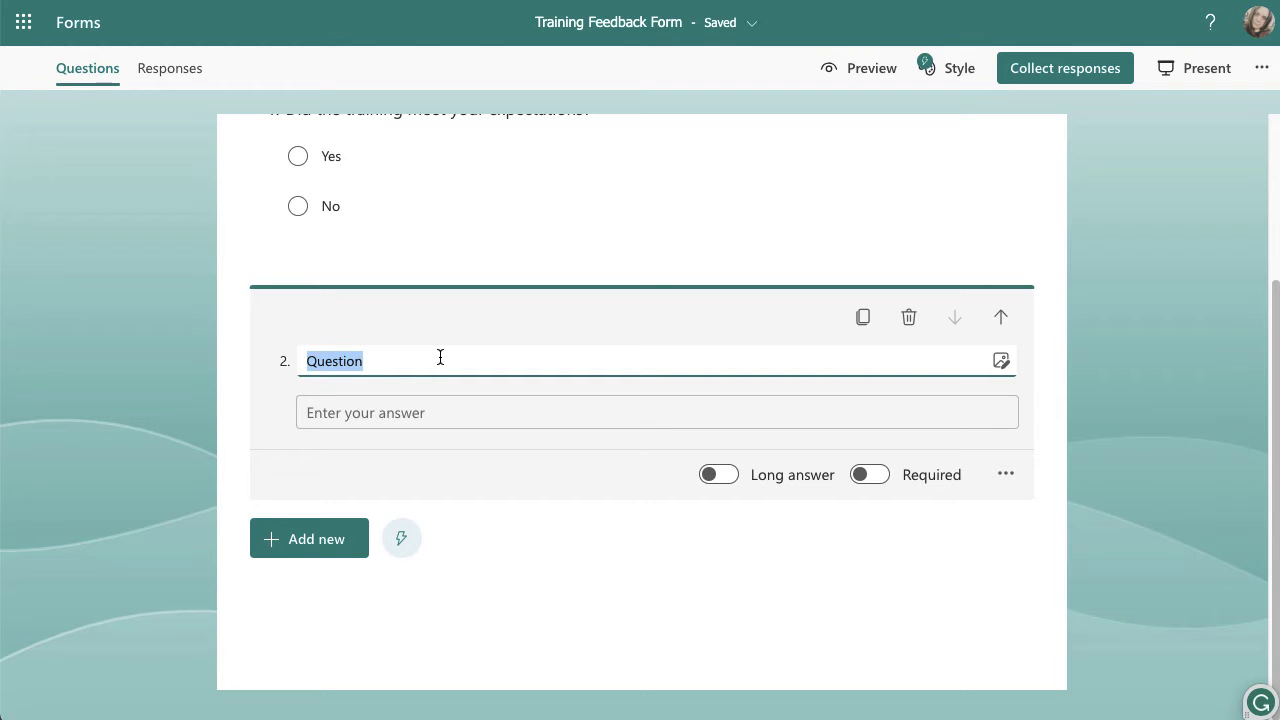
{"action": "type", "text": "Please give"}
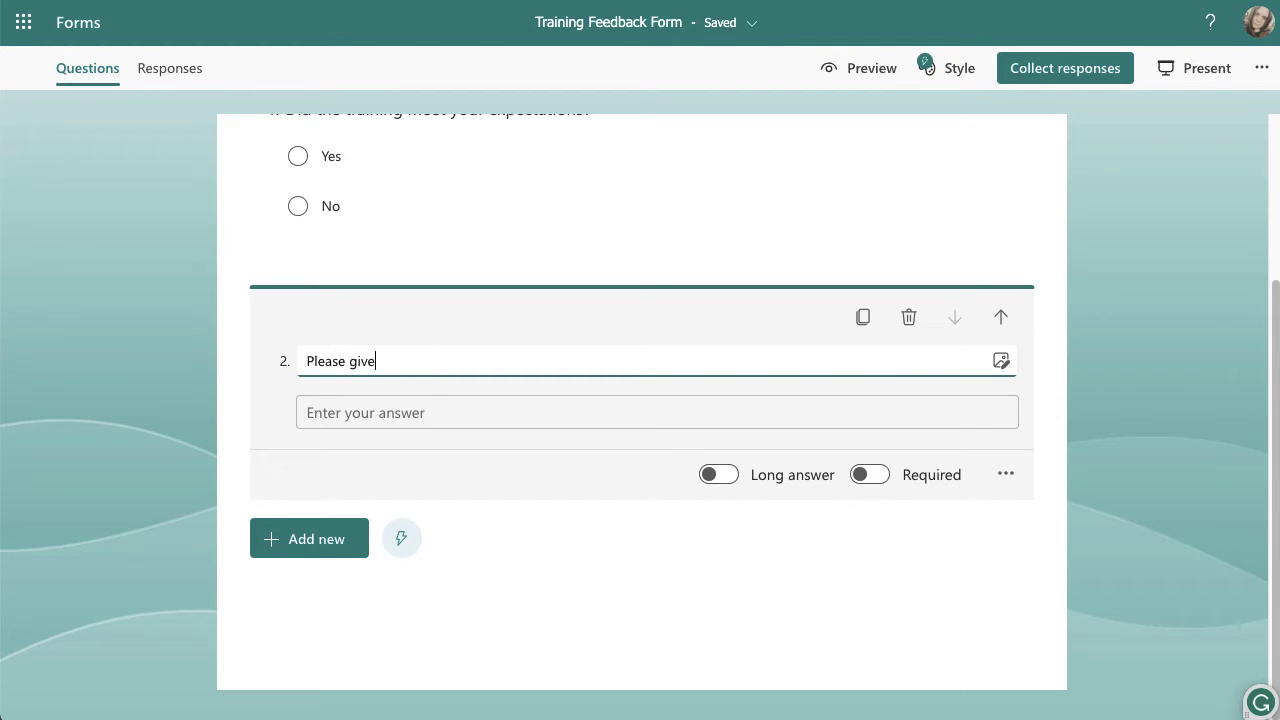
{"action": "type", "text": " us some feed"}
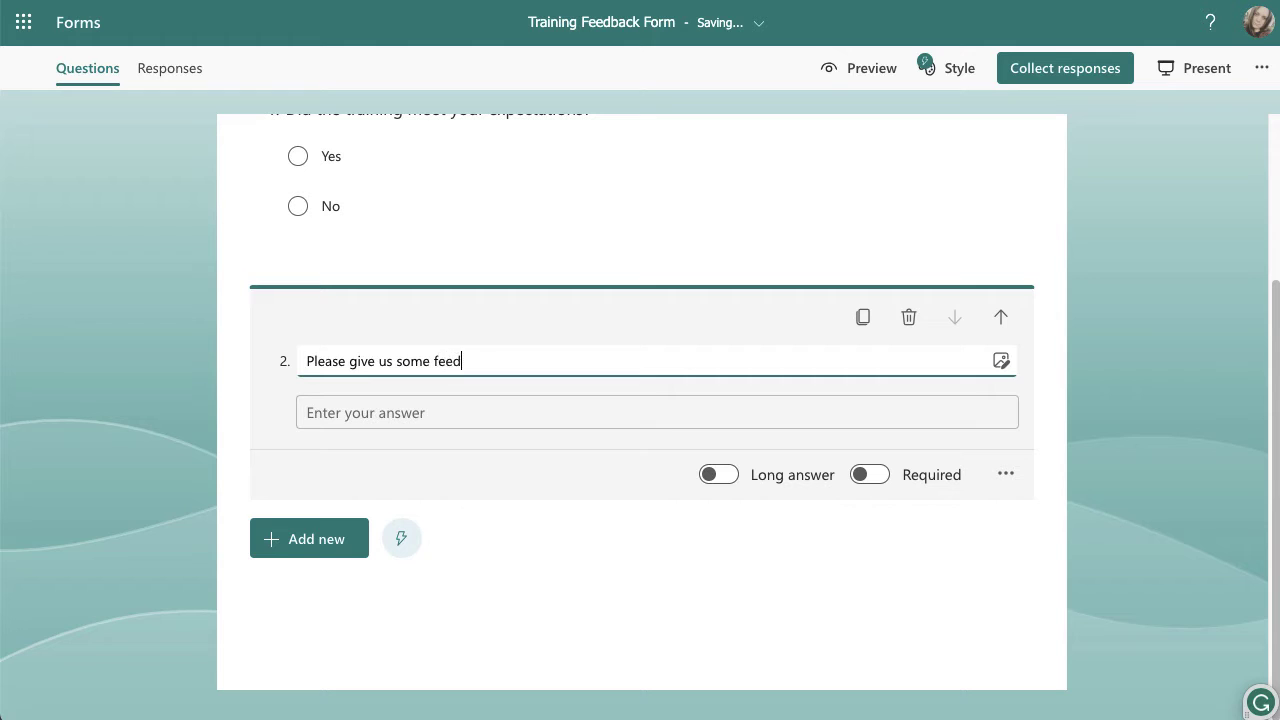
{"action": "type", "text": "back"}
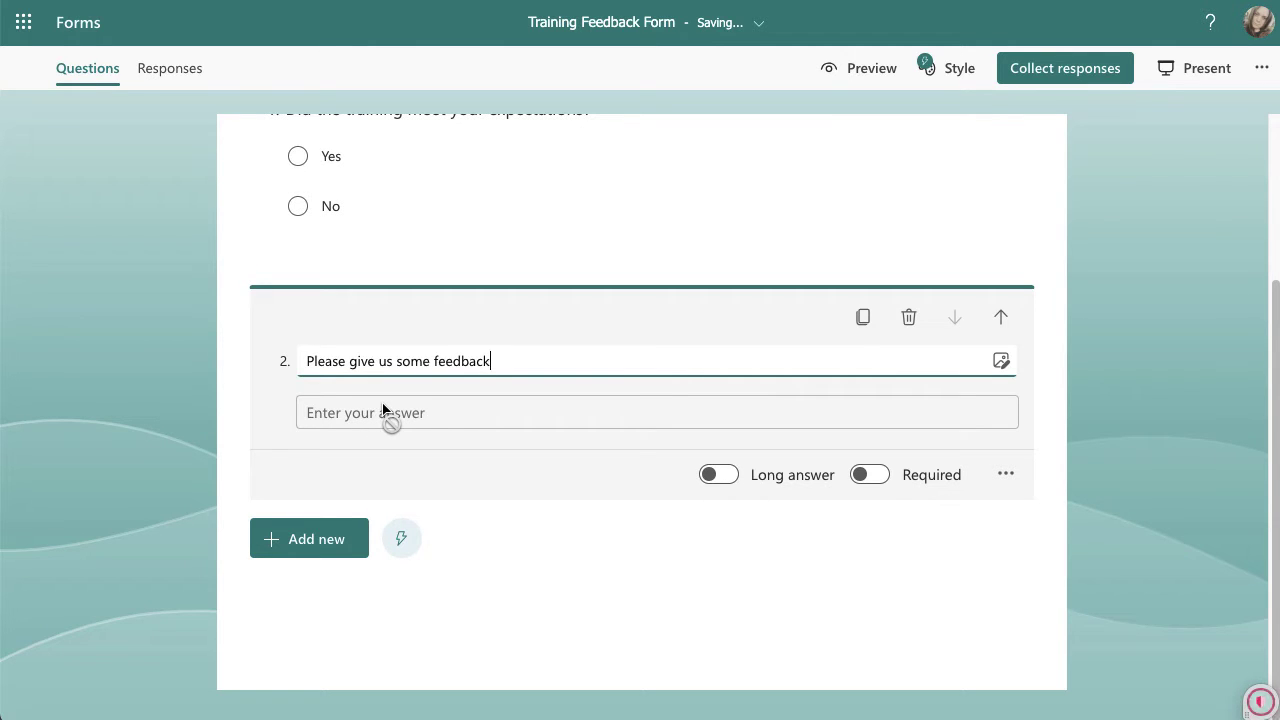
{"action": "left_click", "coordinate": [723, 476]}
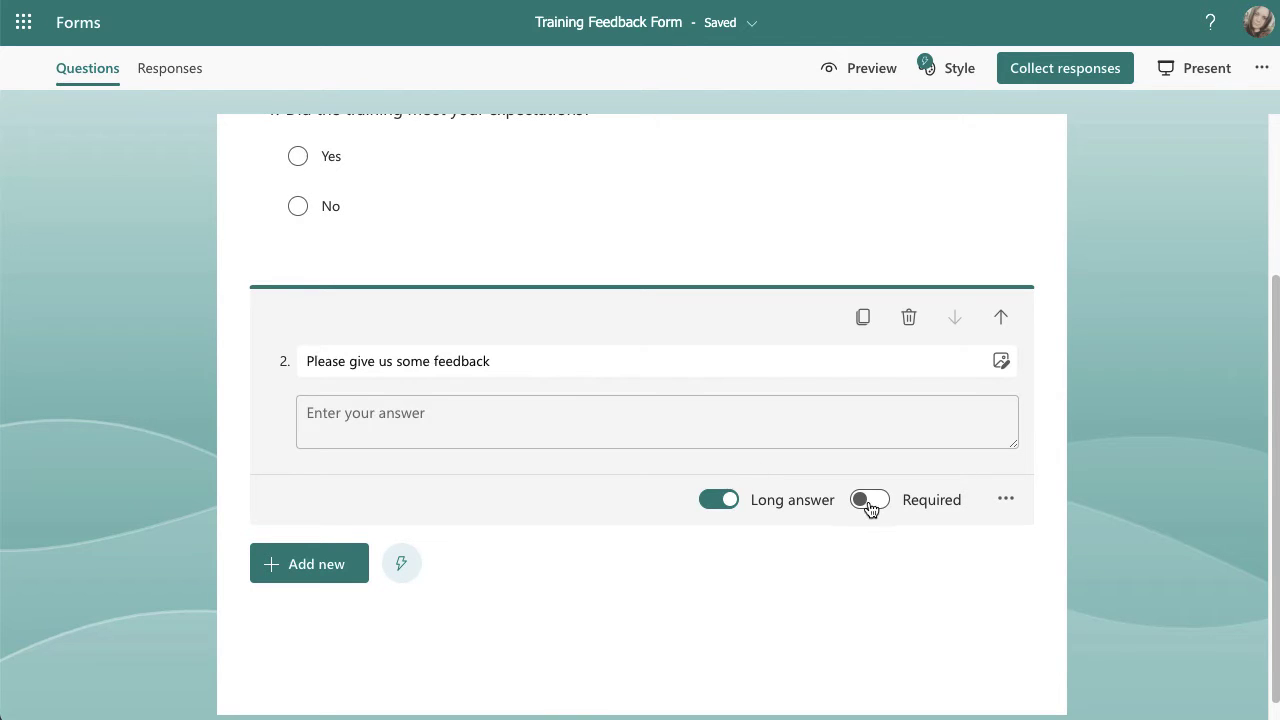
- Try a number restriction on the feedback text question, examine the other restriction types, and remove the restriction again
{"action": "left_click", "coordinate": [1005, 500]}
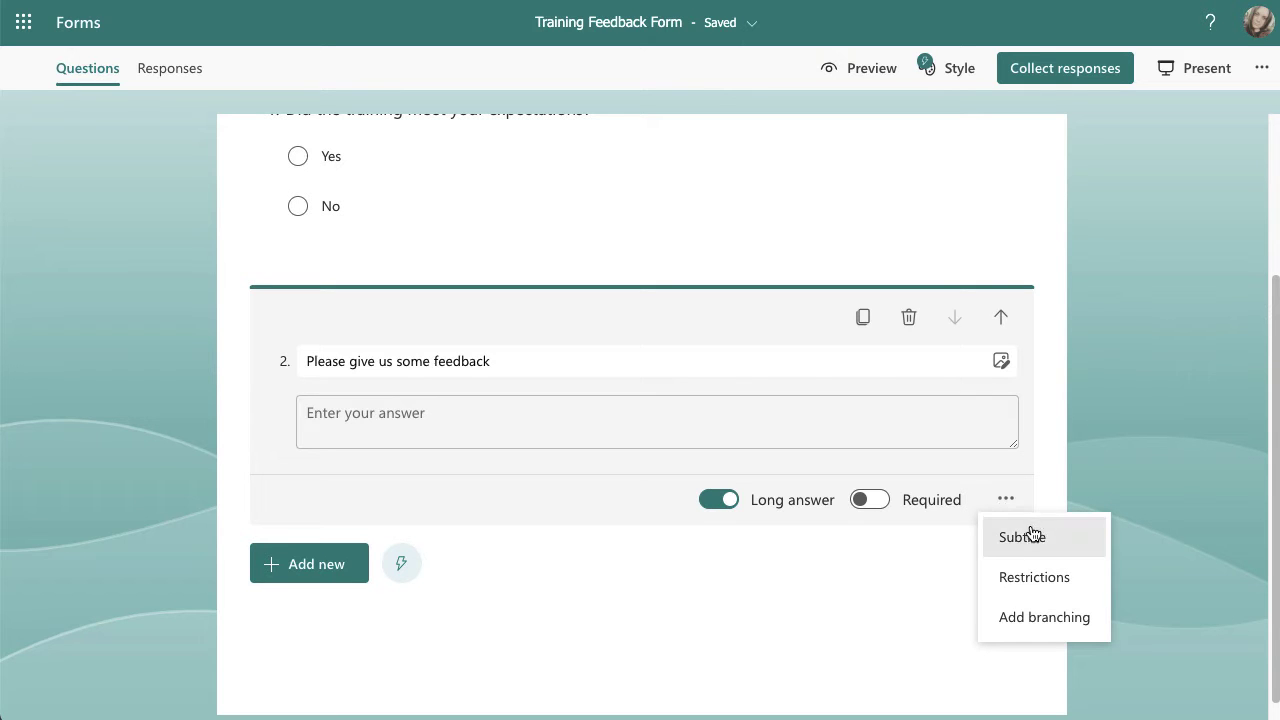
{"action": "left_click", "coordinate": [1041, 580]}
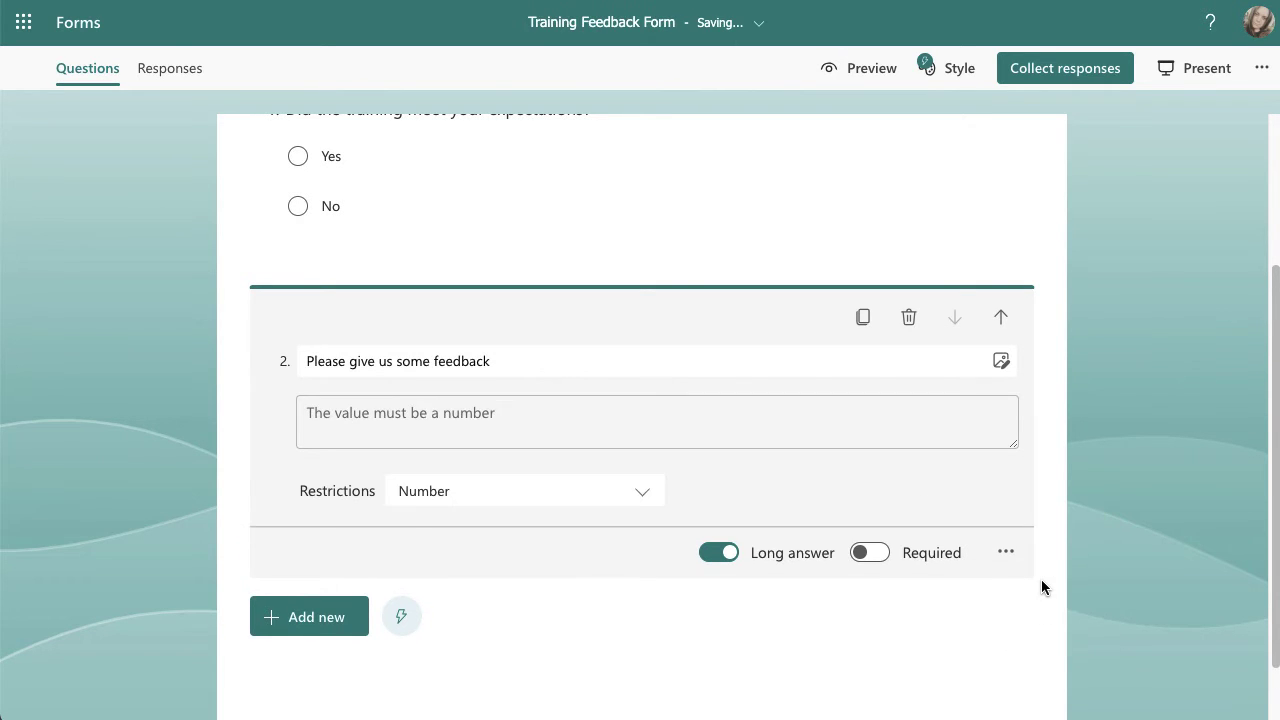
{"action": "left_click", "coordinate": [640, 494]}
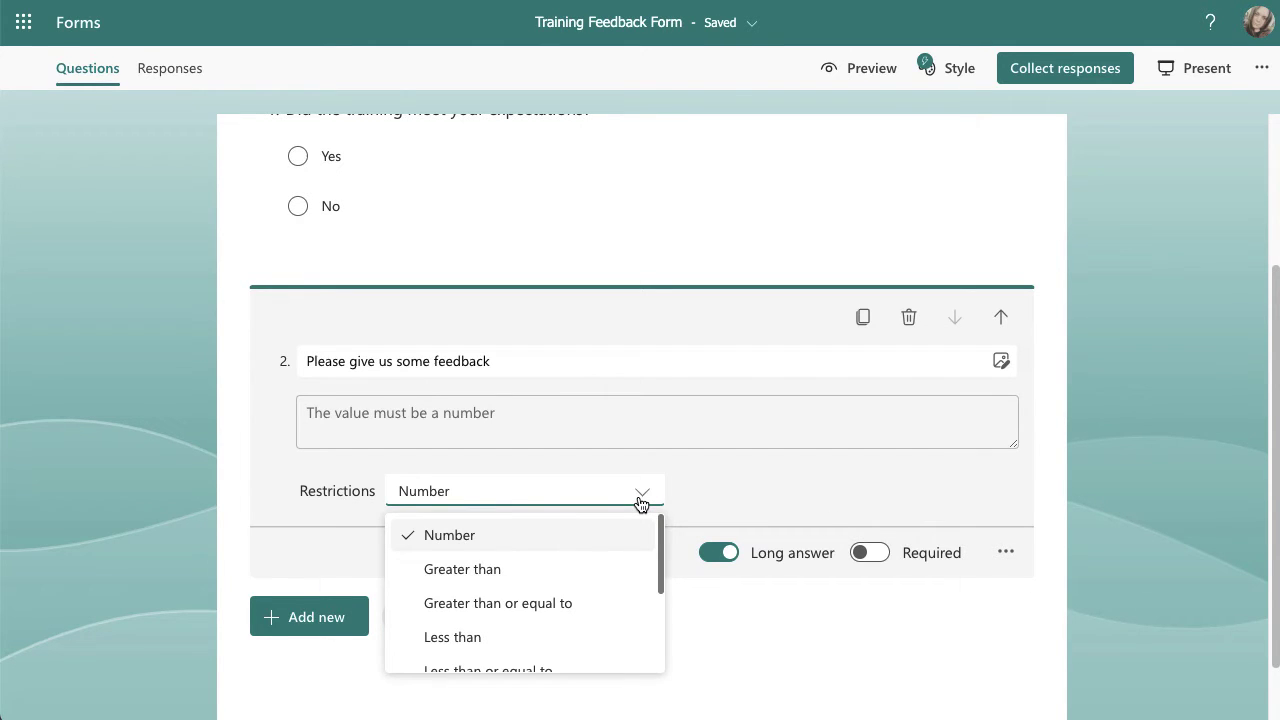
{"action": "scroll", "coordinate": [548, 615], "scroll_direction": "down", "scroll_amount": 3}
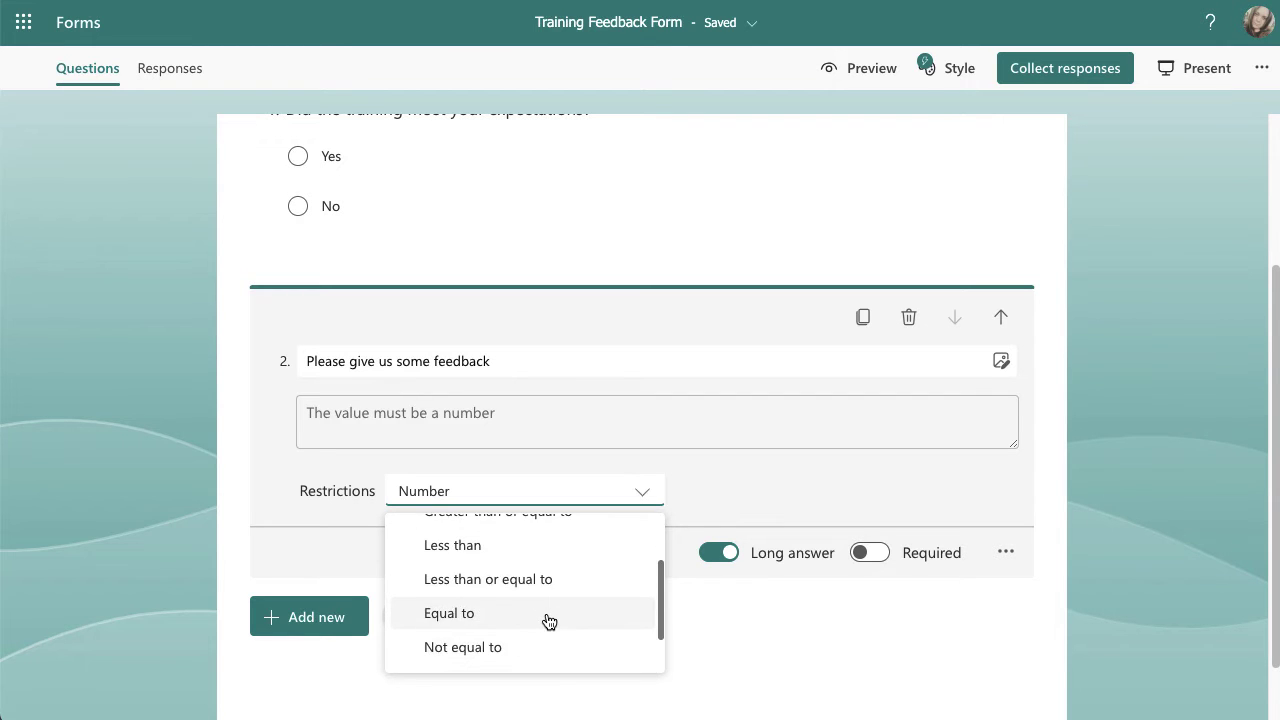
{"action": "scroll", "coordinate": [548, 618], "scroll_direction": "up", "scroll_amount": 3}
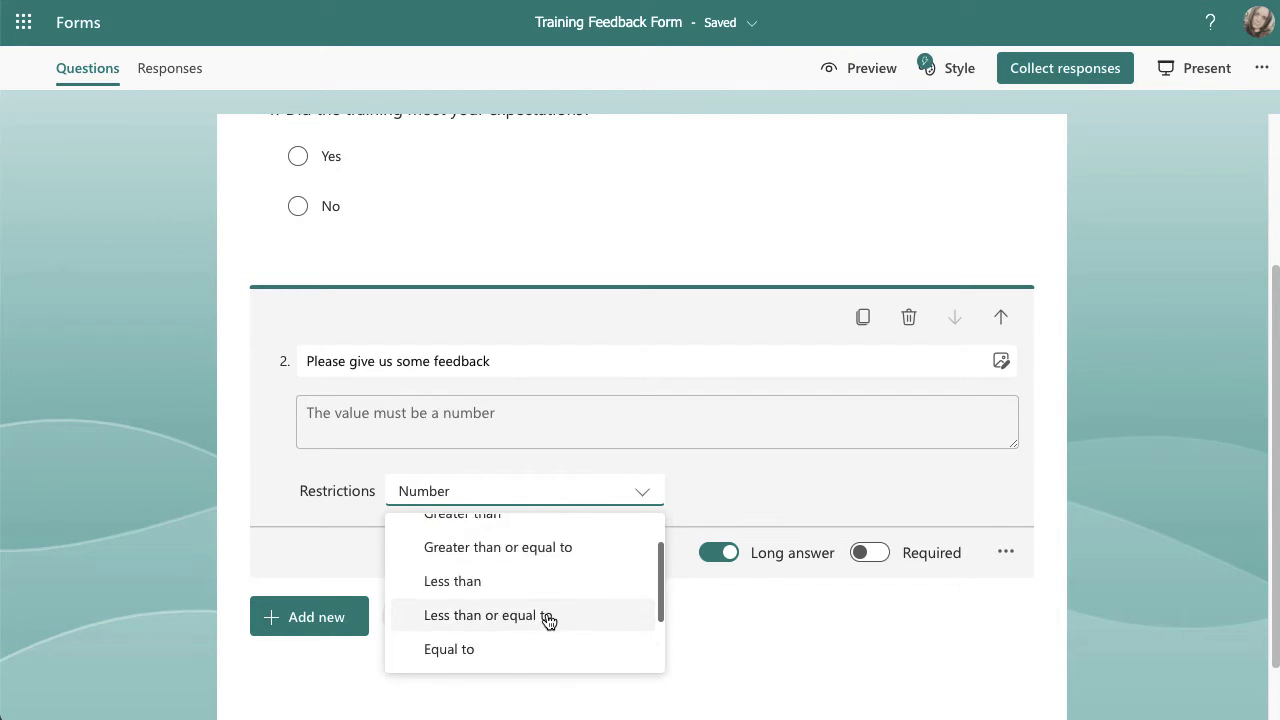
{"action": "left_click", "coordinate": [1006, 556]}
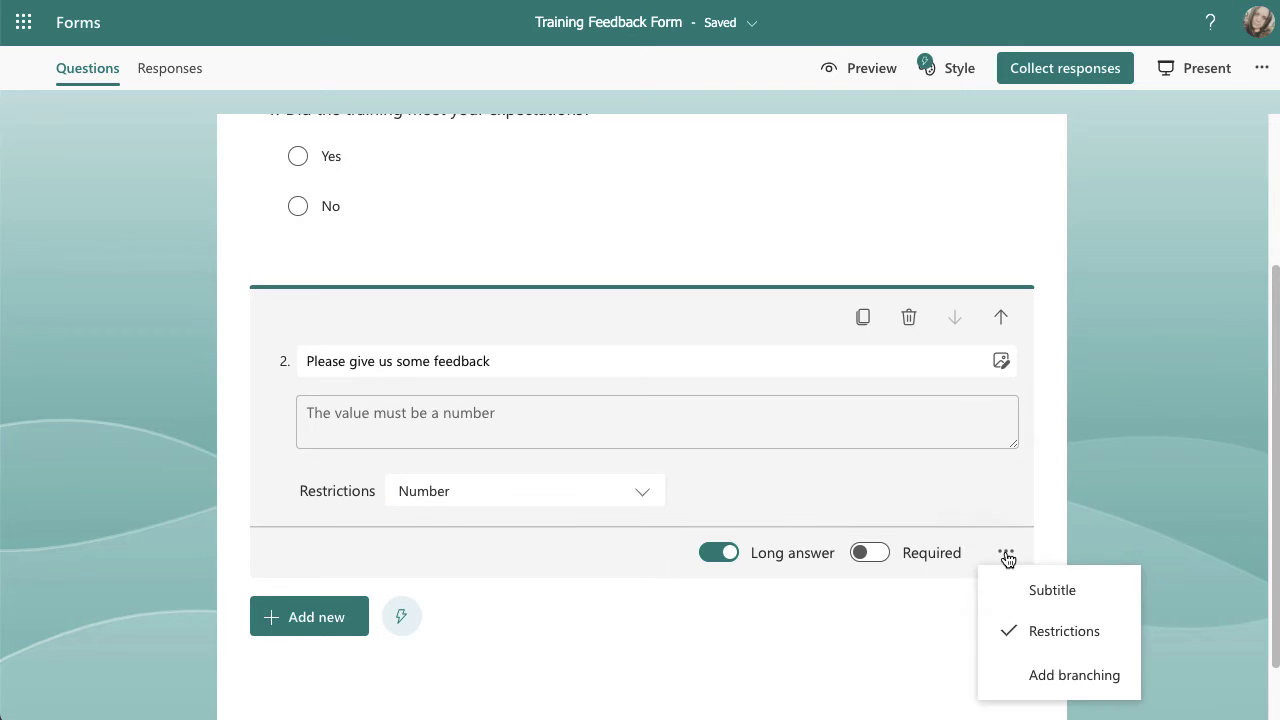
{"action": "left_click", "coordinate": [1078, 634]}
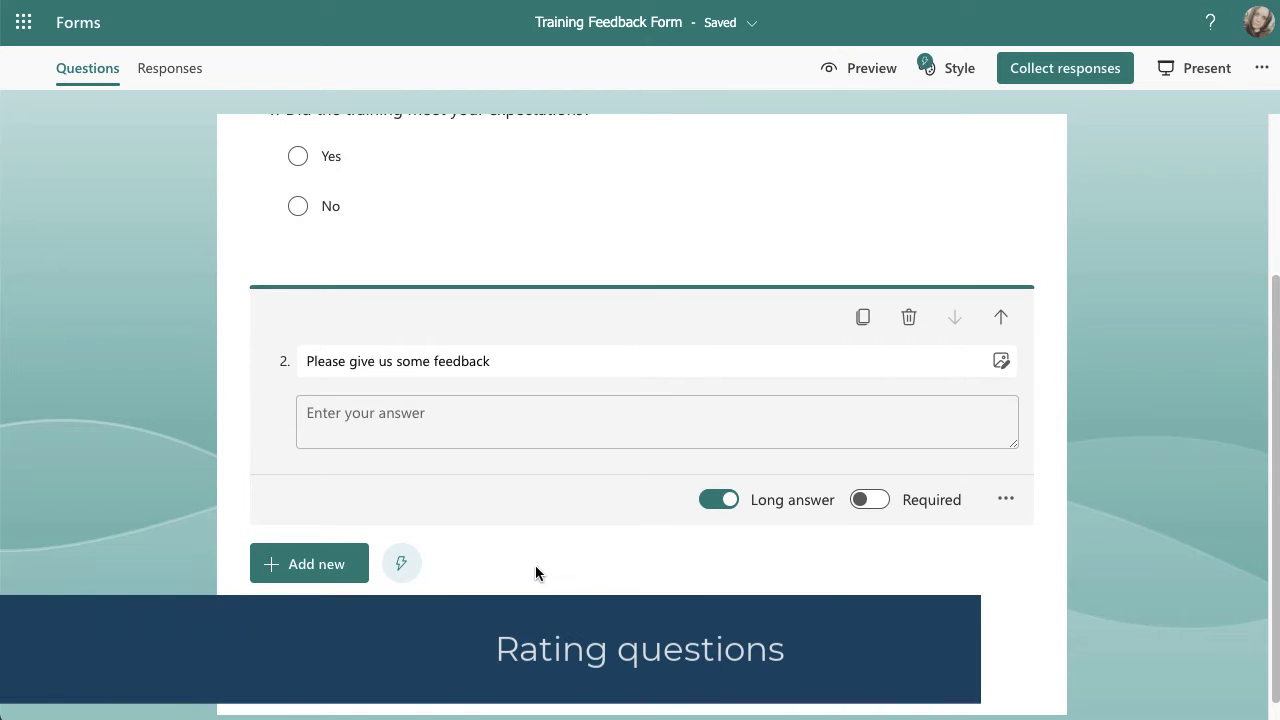
- Add a rating question as the third question and examine the available numbers of levels, keeping 5
{"action": "left_click", "coordinate": [311, 575]}
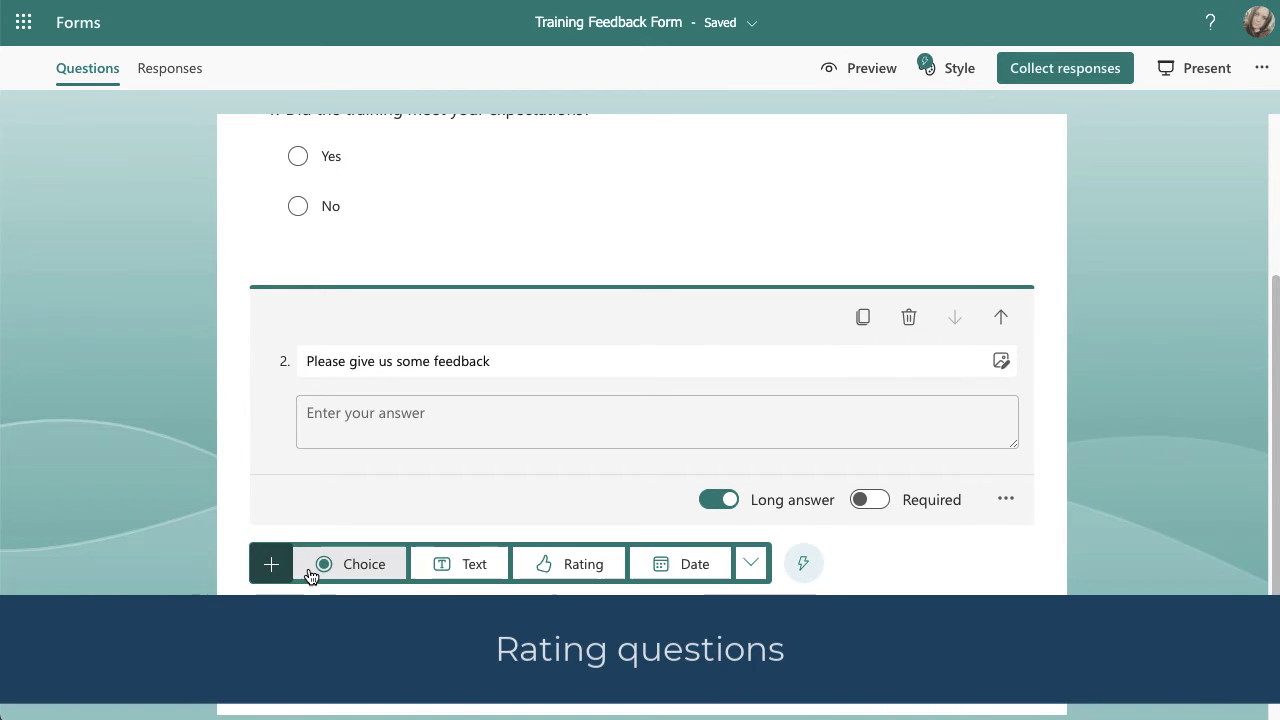
{"action": "left_click", "coordinate": [581, 565]}
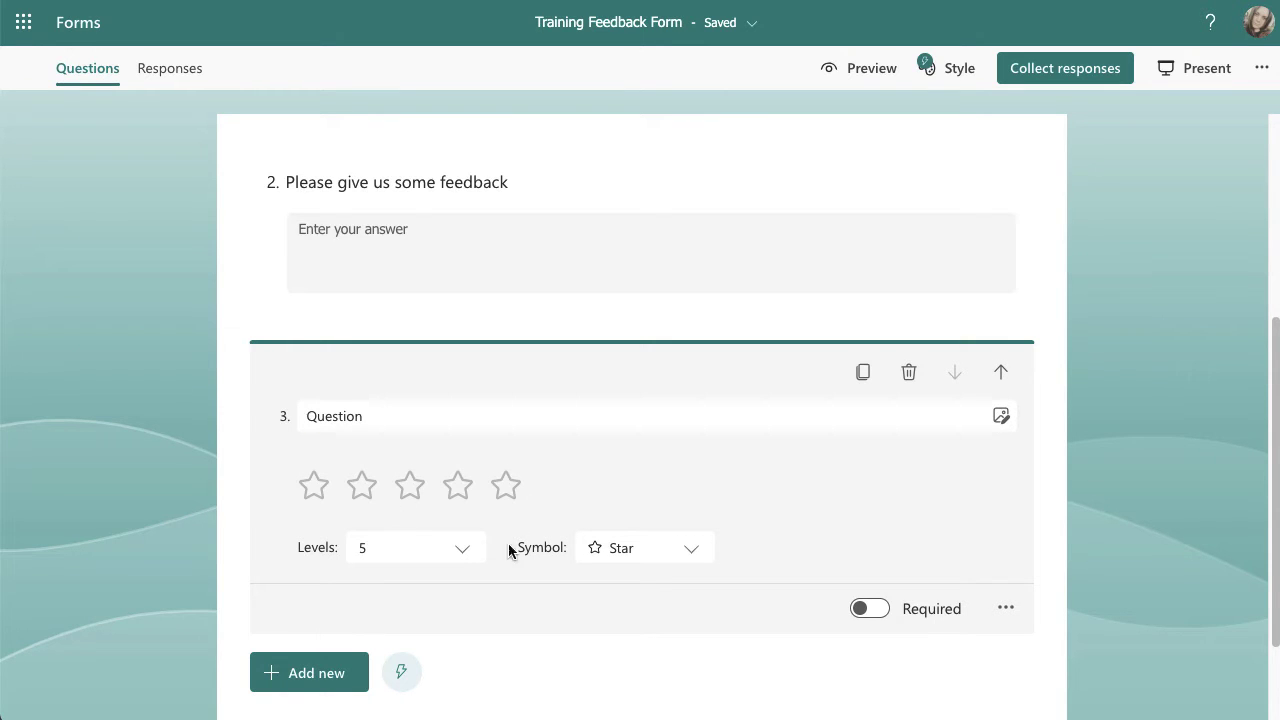
{"action": "left_click", "coordinate": [464, 558]}
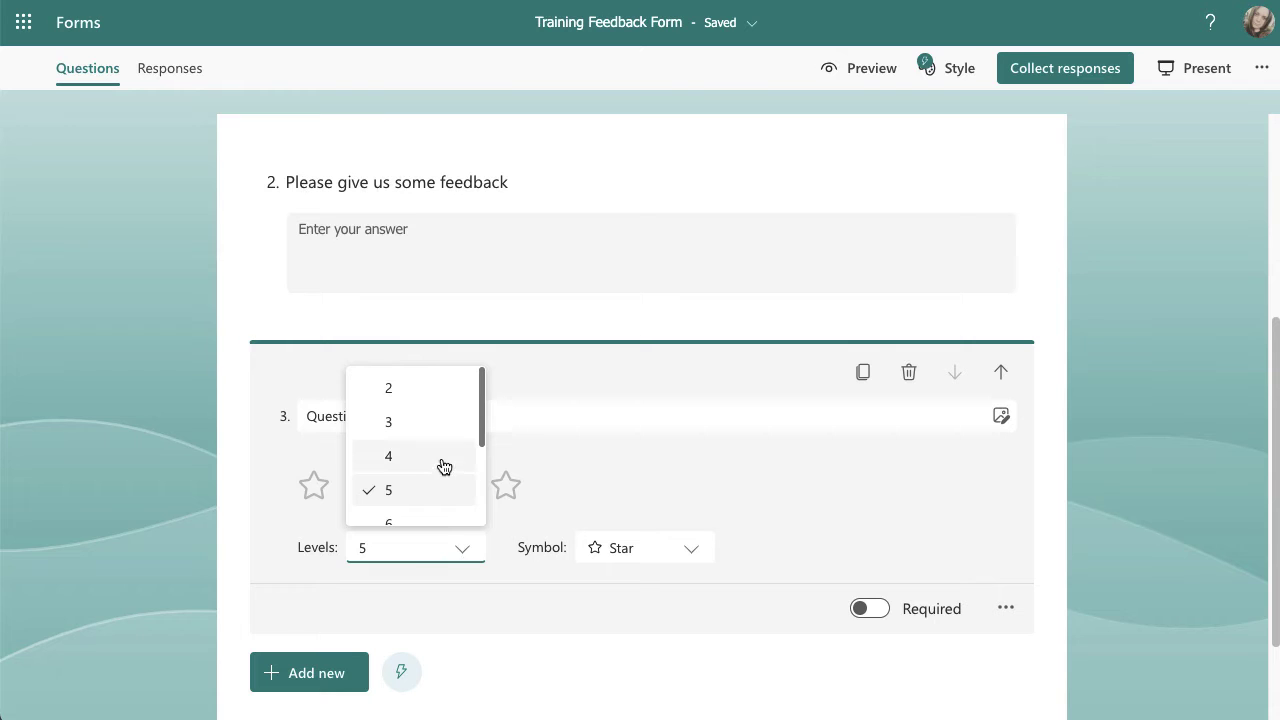
{"action": "left_click_drag", "start_coordinate": [481, 426], "coordinate": [491, 513]}
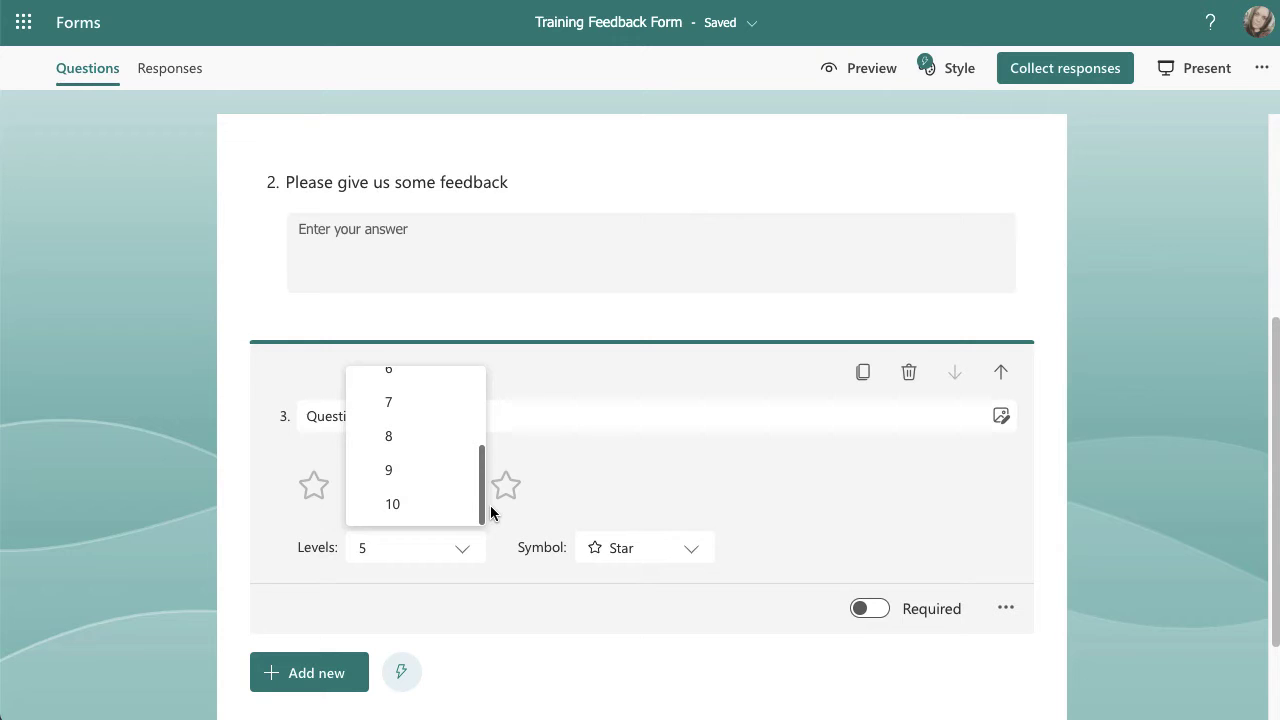
{"action": "left_click", "coordinate": [552, 443]}
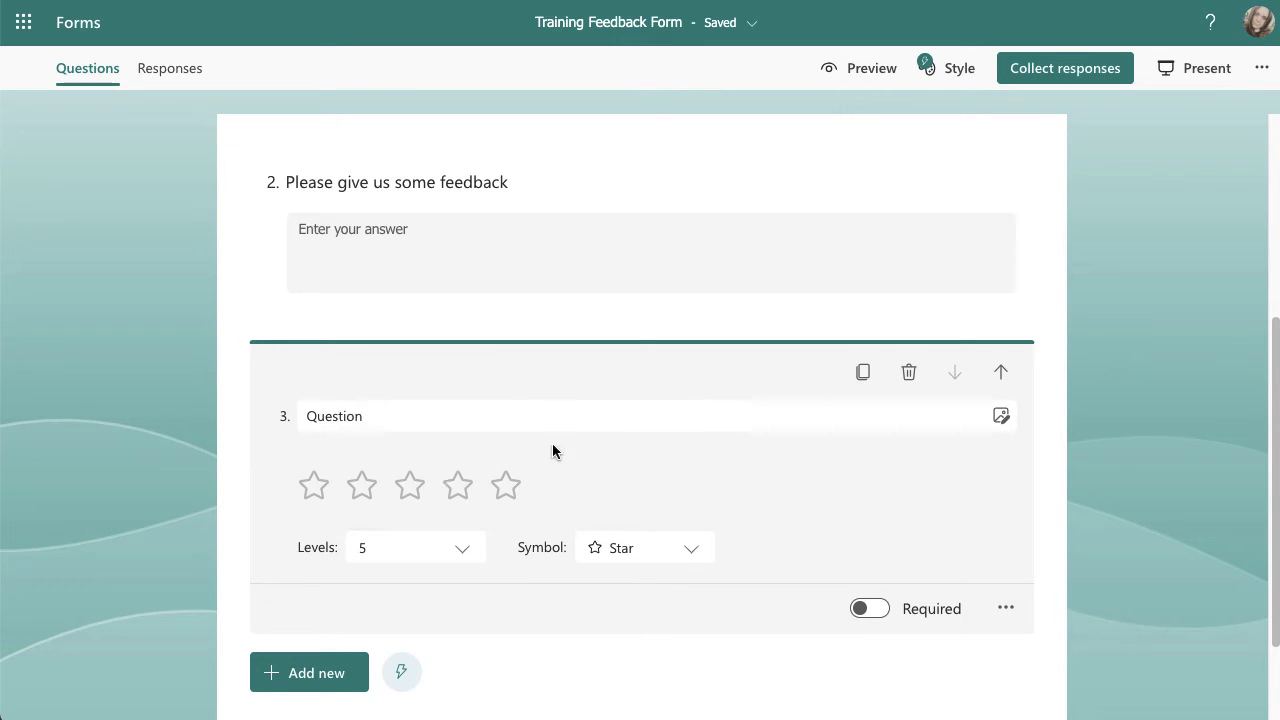
- Set the rating symbol to Tick and word the third question as "Rate my course"
{"action": "left_click", "coordinate": [691, 552]}
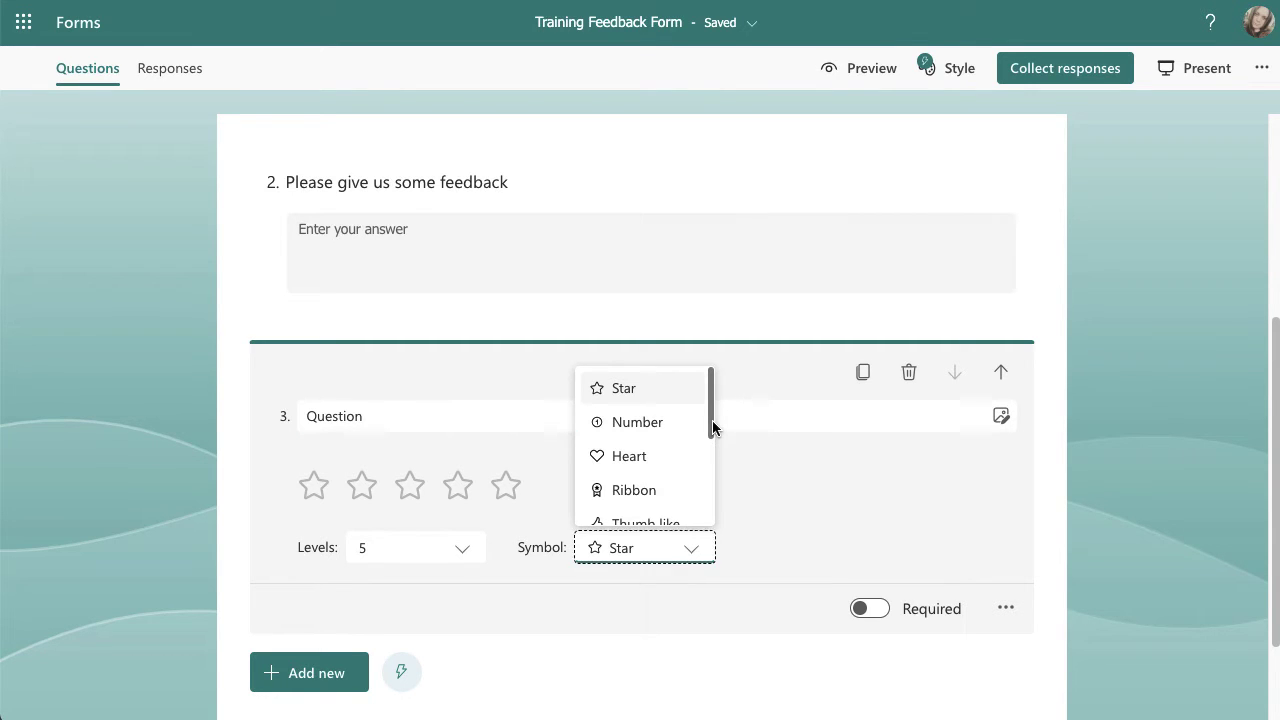
{"action": "scroll", "coordinate": [680, 485], "scroll_direction": "down", "scroll_amount": 2}
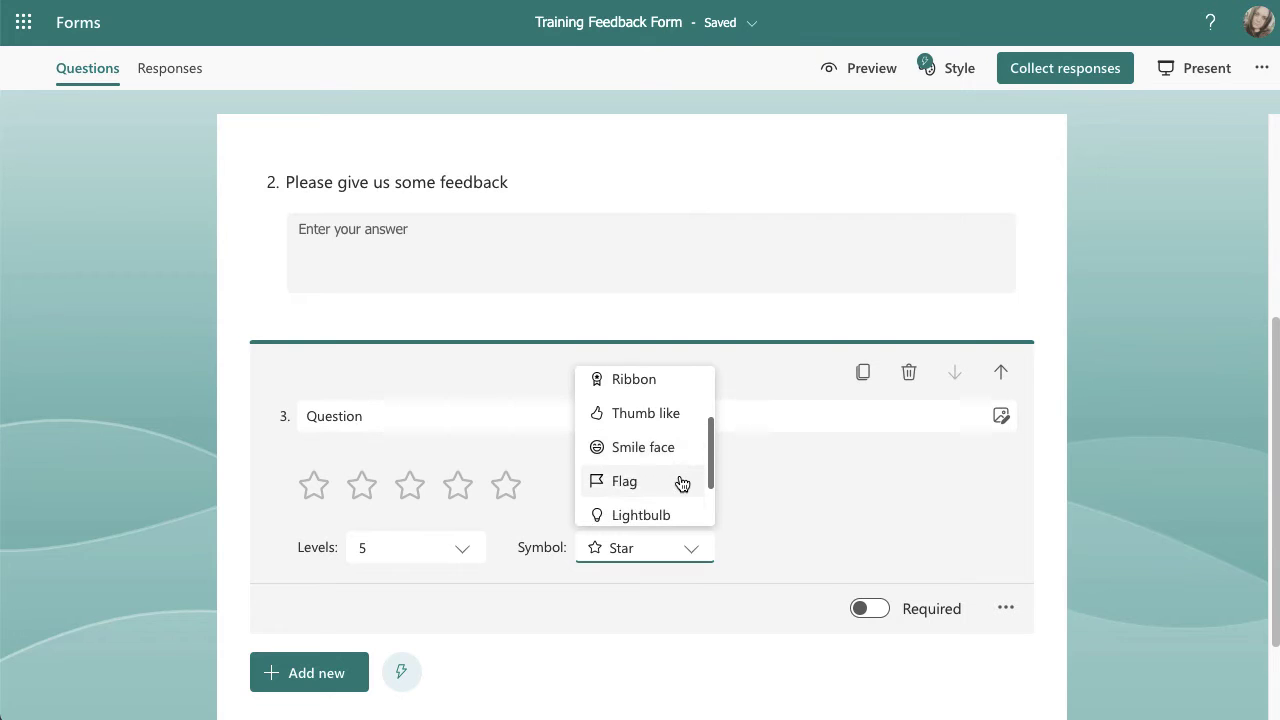
{"action": "scroll", "coordinate": [681, 484], "scroll_direction": "down", "scroll_amount": 1}
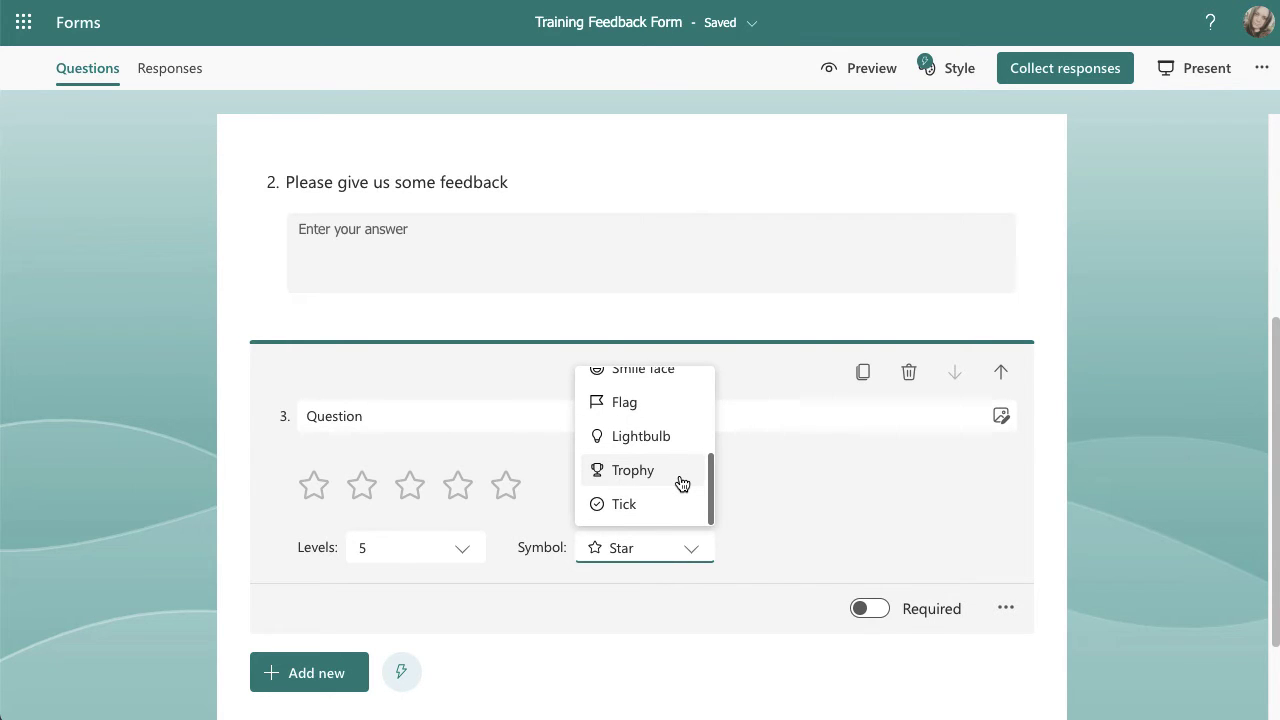
{"action": "left_click", "coordinate": [639, 504]}
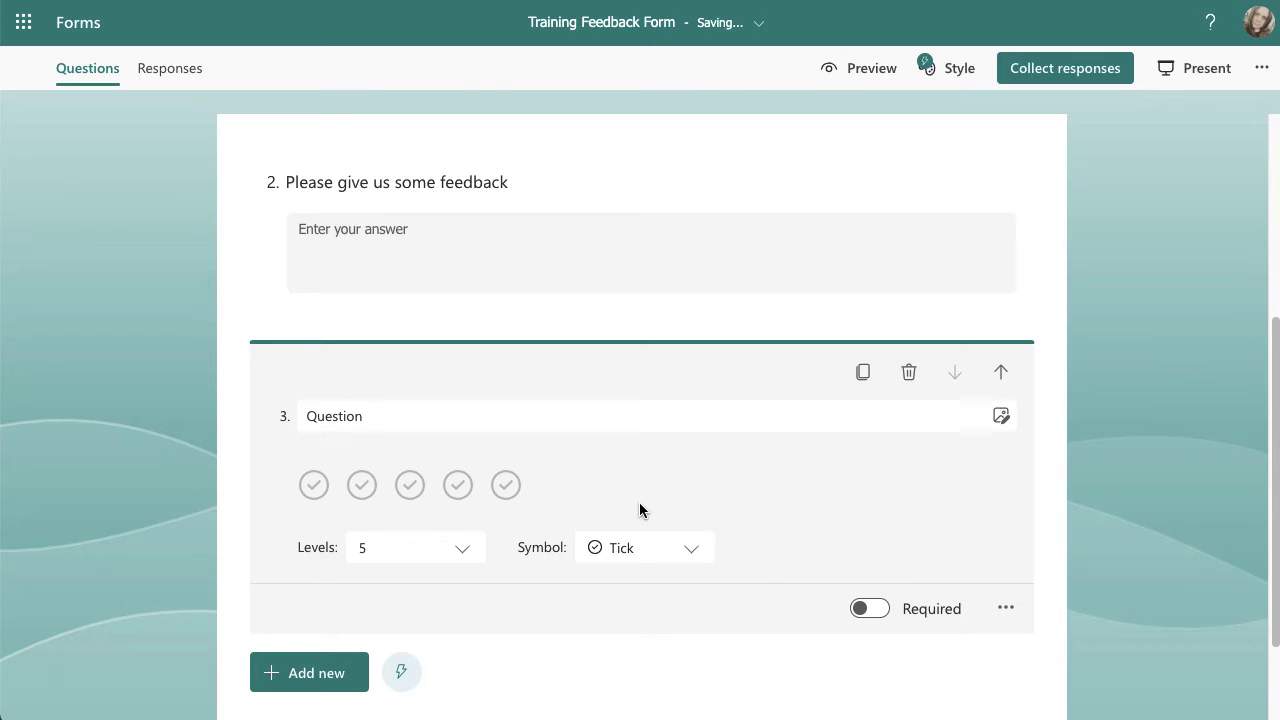
{"action": "left_click", "coordinate": [386, 427]}
{"action": "double_click", "coordinate": [383, 421]}
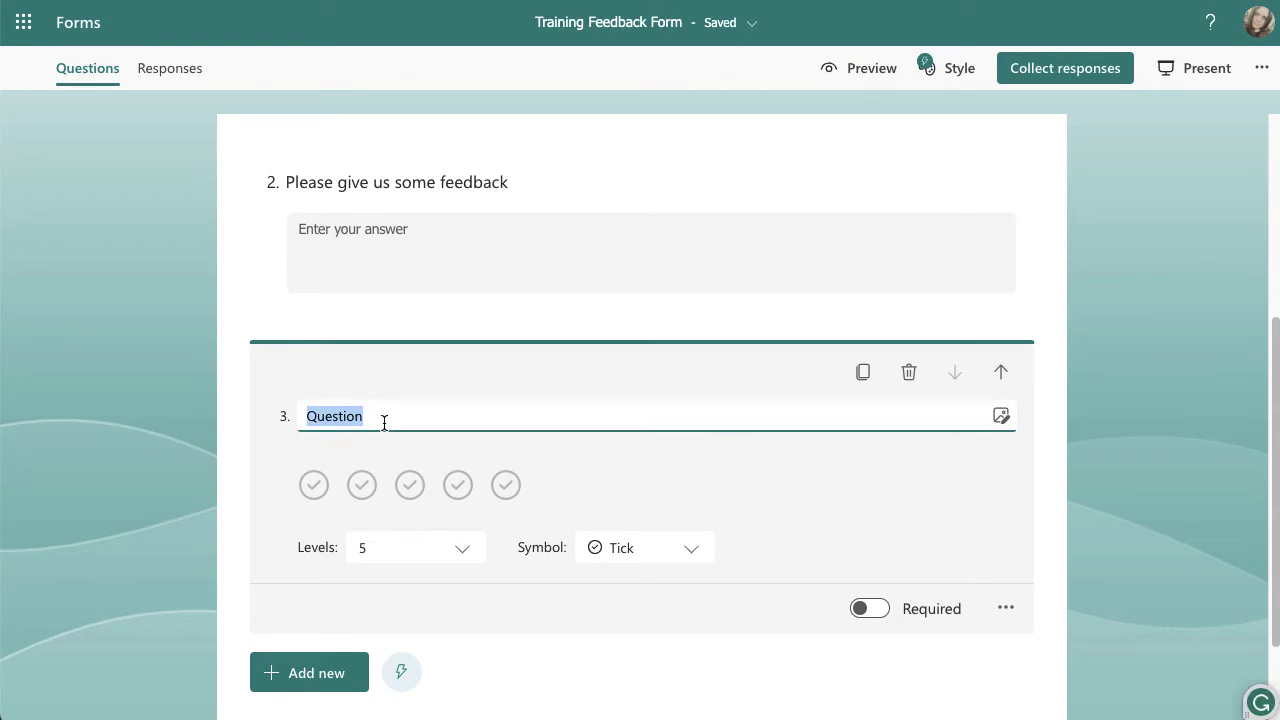
{"action": "type", "text": "Rate my "}
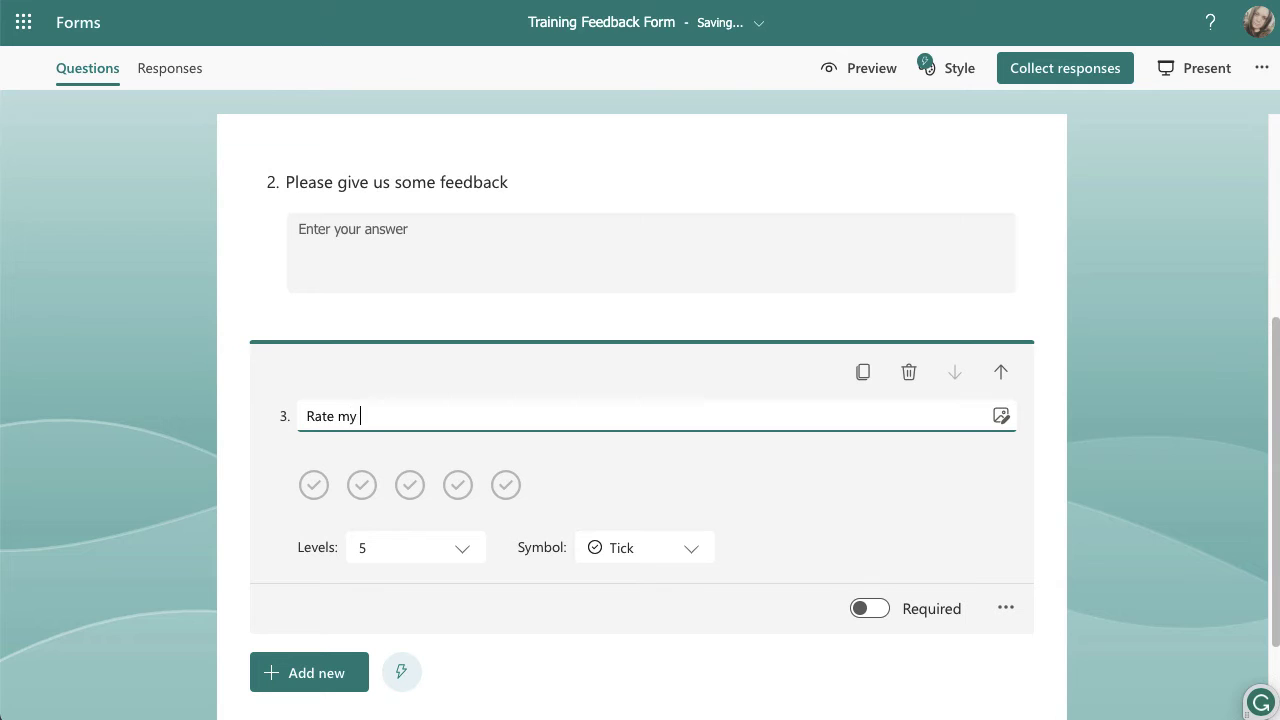
{"action": "type", "text": "course"}
- Try adding labels for the lowest and highest ratings of the third question, and remove them again
{"action": "left_click", "coordinate": [1006, 609]}
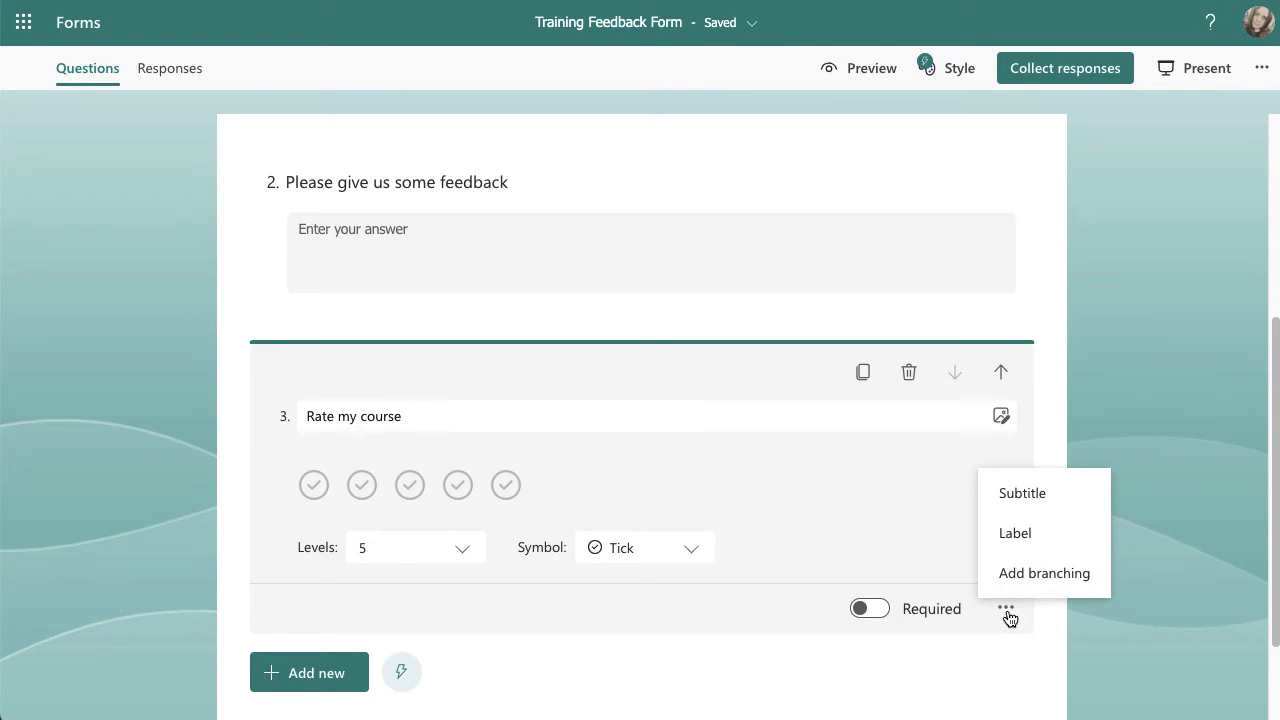
{"action": "left_click", "coordinate": [1034, 540]}
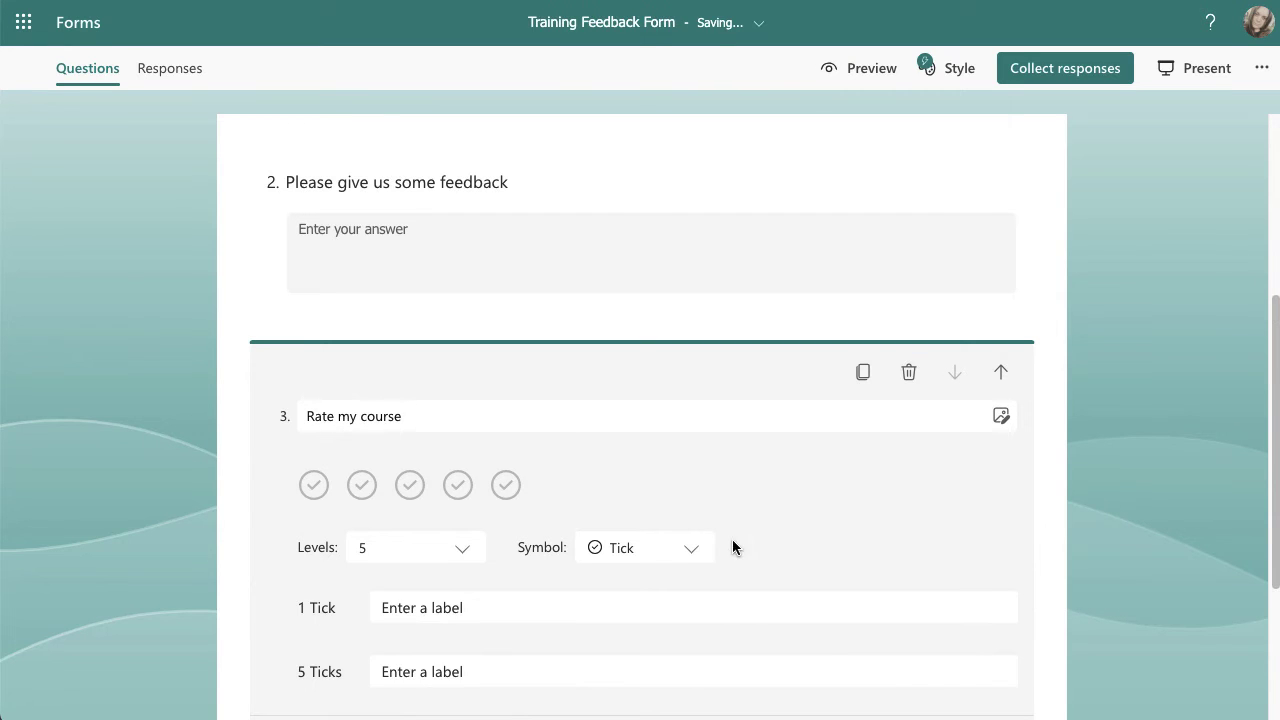
{"action": "scroll", "coordinate": [732, 539], "scroll_direction": "down", "scroll_amount": 2}
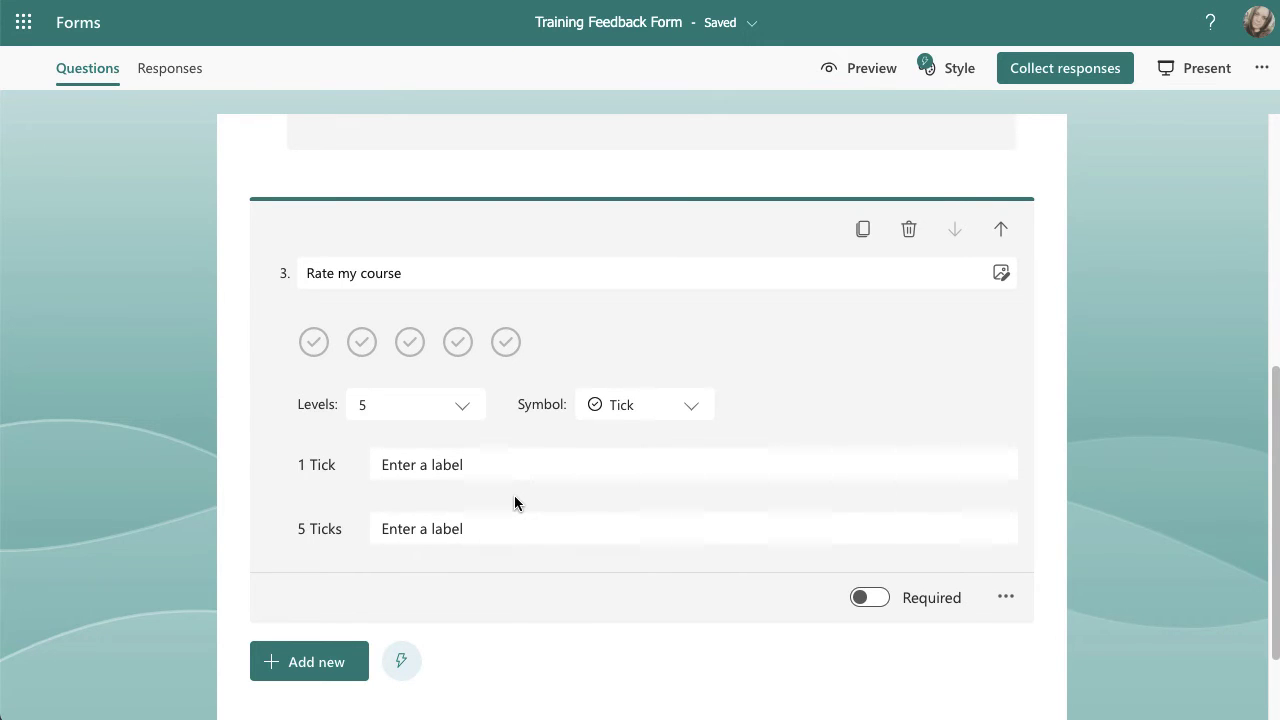
{"action": "left_click", "coordinate": [1005, 598]}
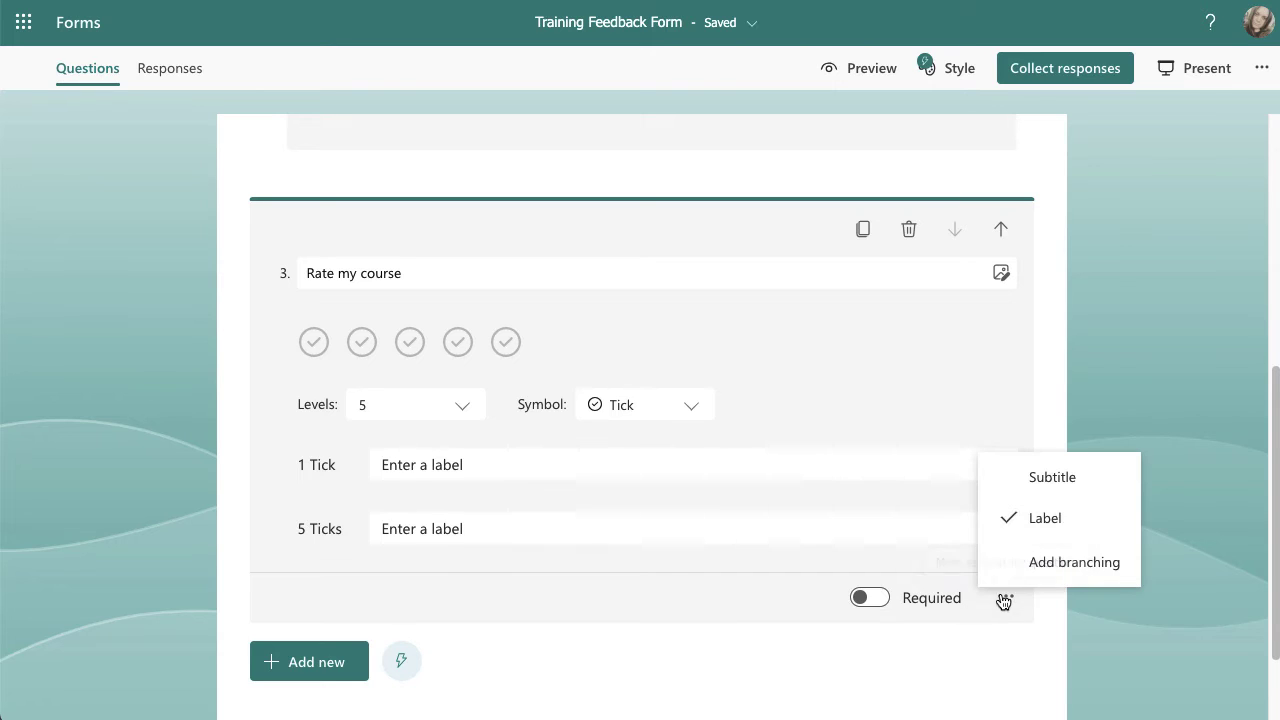
{"action": "left_click", "coordinate": [1028, 524]}
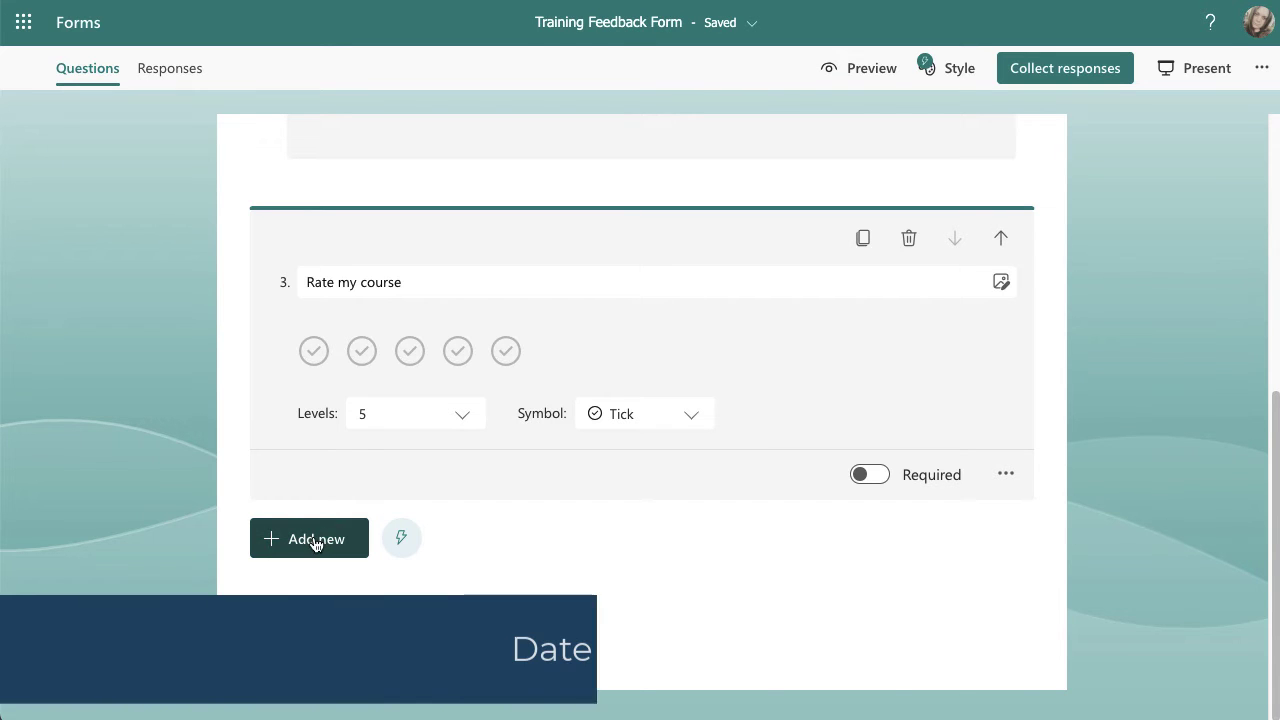
- Add a date question reading "What date did you attend the course?" and look at its additional settings
{"action": "left_click", "coordinate": [314, 538]}
{"action": "left_click", "coordinate": [692, 539]}
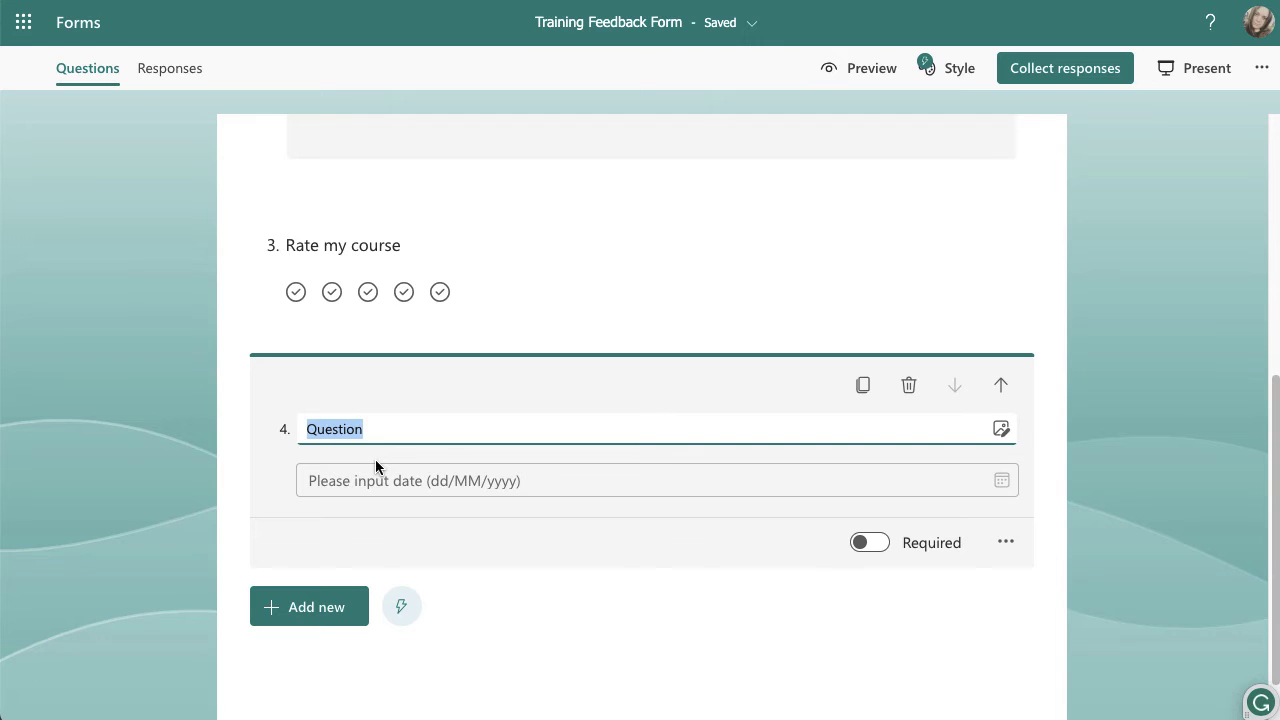
{"action": "type", "text": "What date di "}
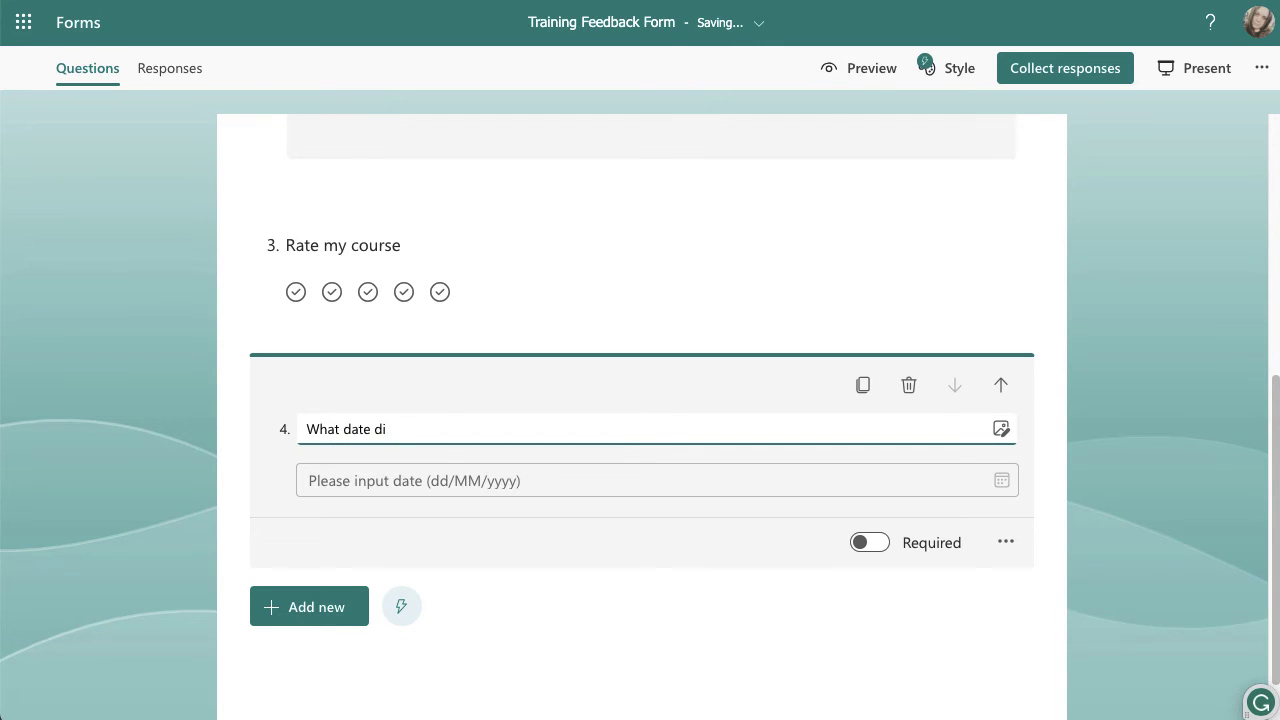
{"action": "type", "text": "d you attend the course"}
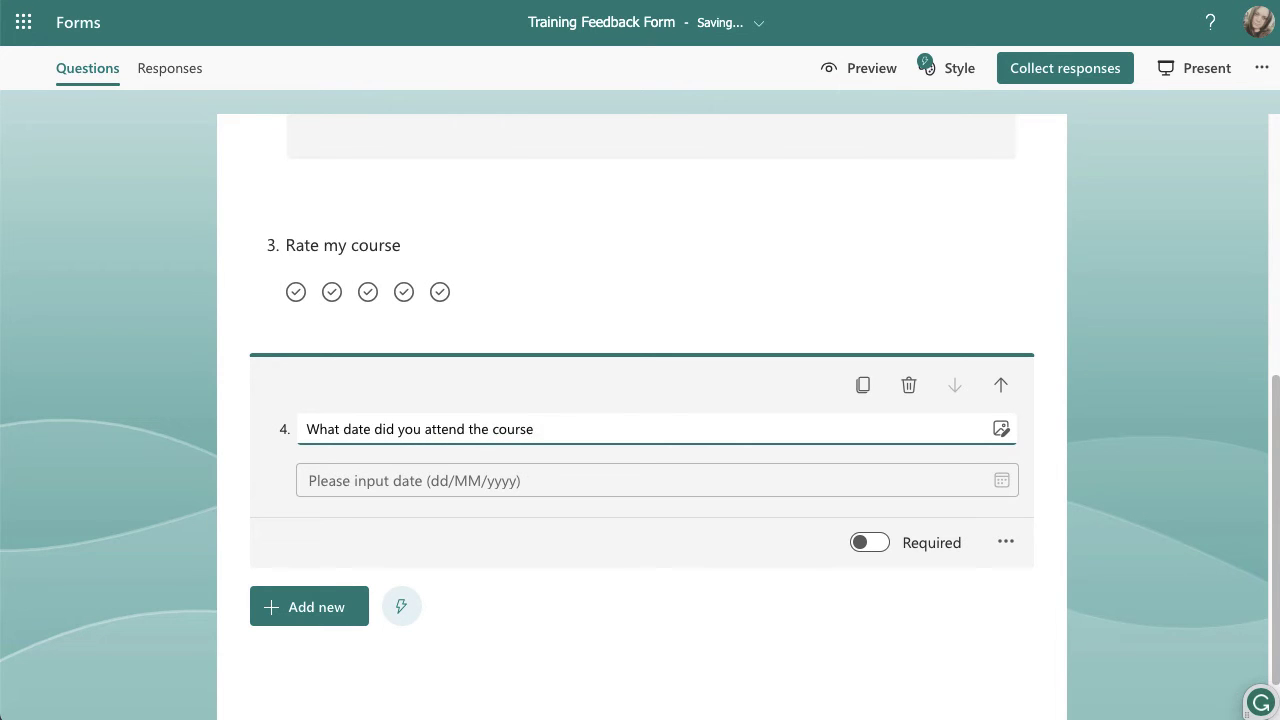
{"action": "type", "text": "?"}
{"action": "left_click", "coordinate": [1003, 549]}
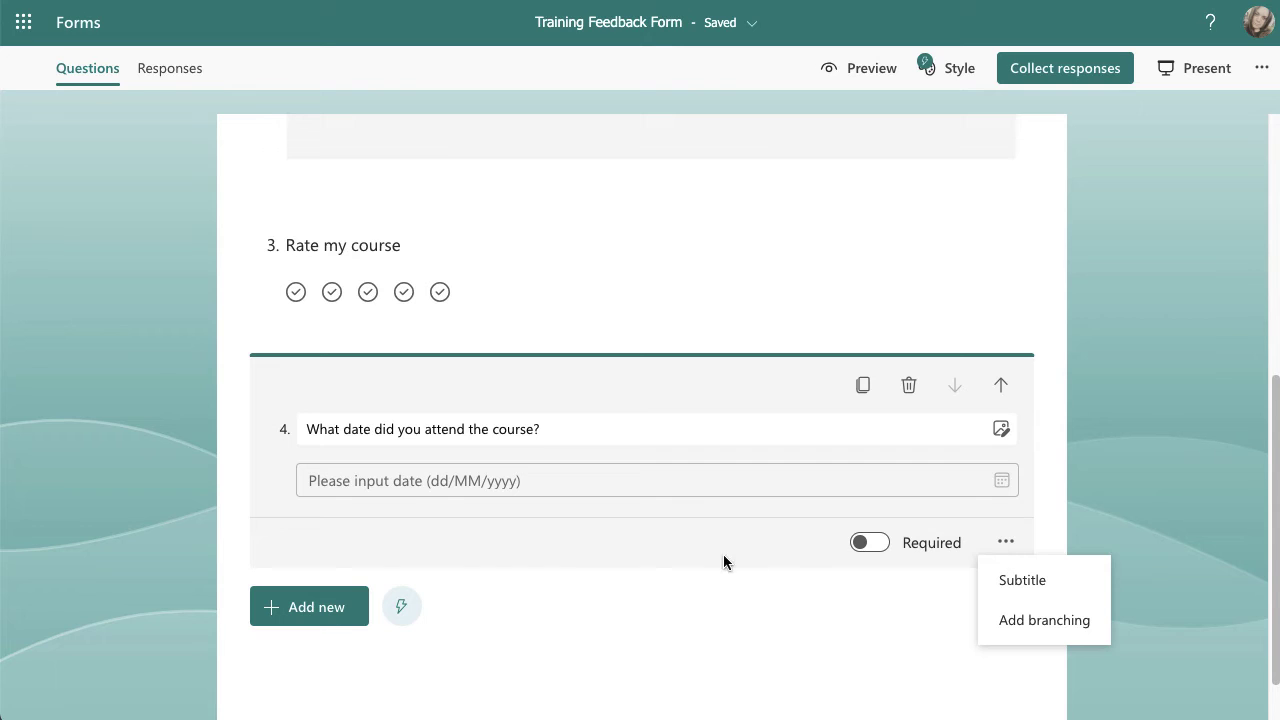
- Add a ranking question reading "What do you want to learn more about?"
{"action": "left_click", "coordinate": [320, 607]}
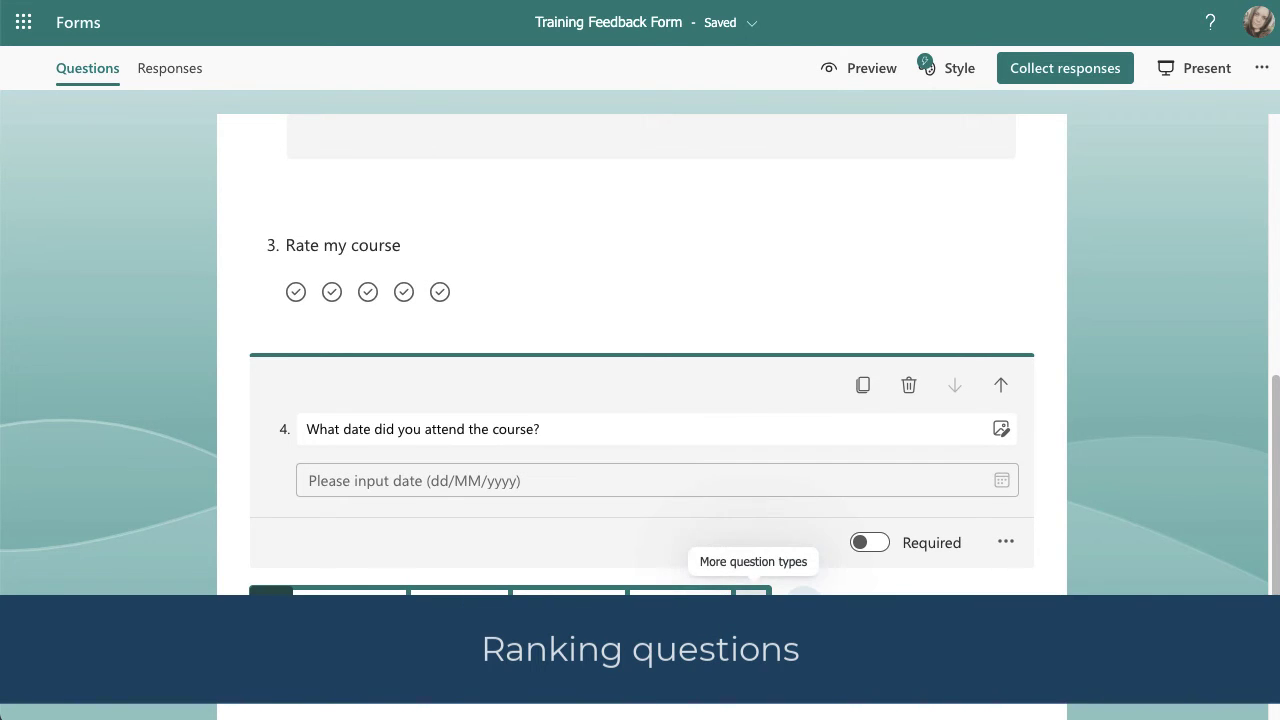
{"action": "left_click", "coordinate": [750, 606]}
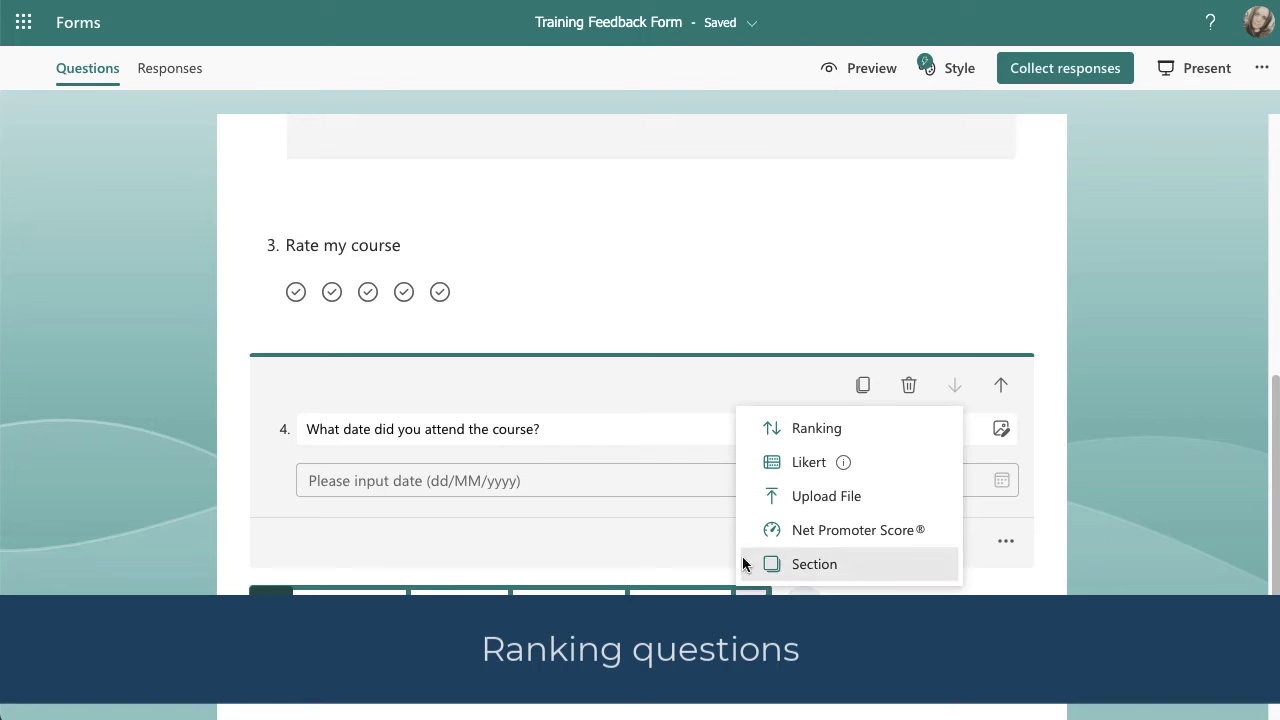
{"action": "left_click", "coordinate": [812, 429]}
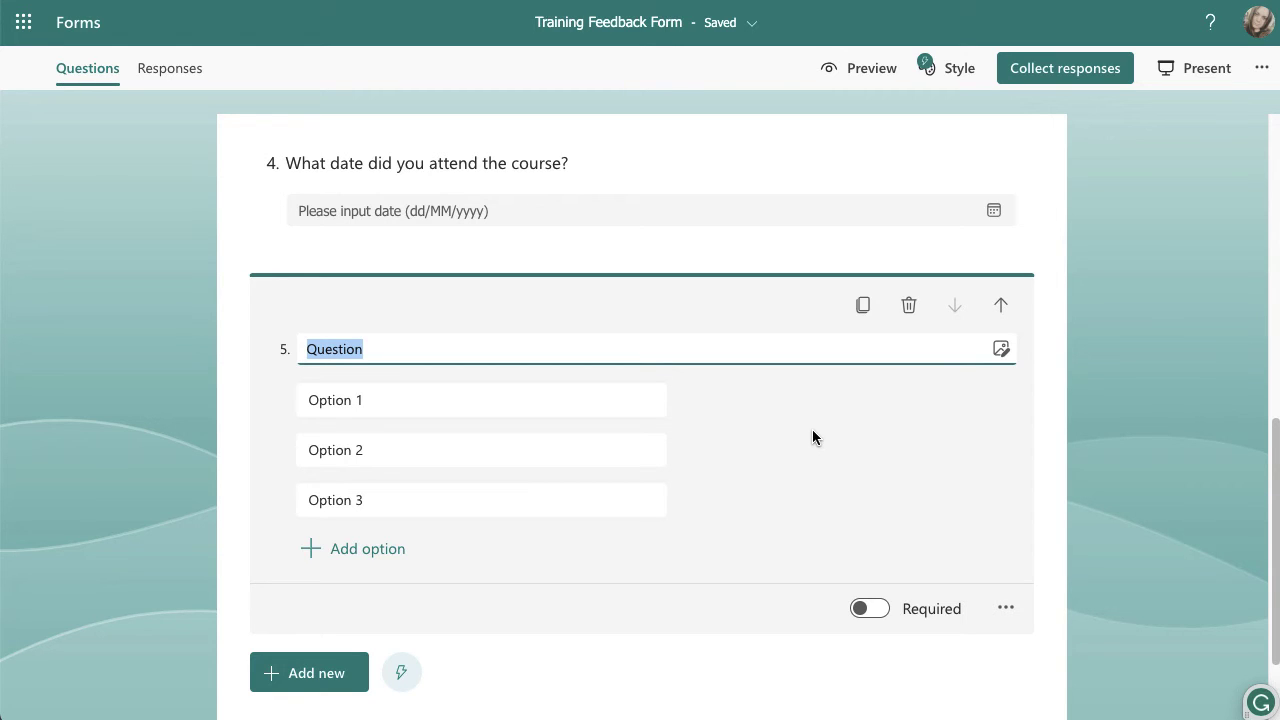
{"action": "type", "text": "Wha"}
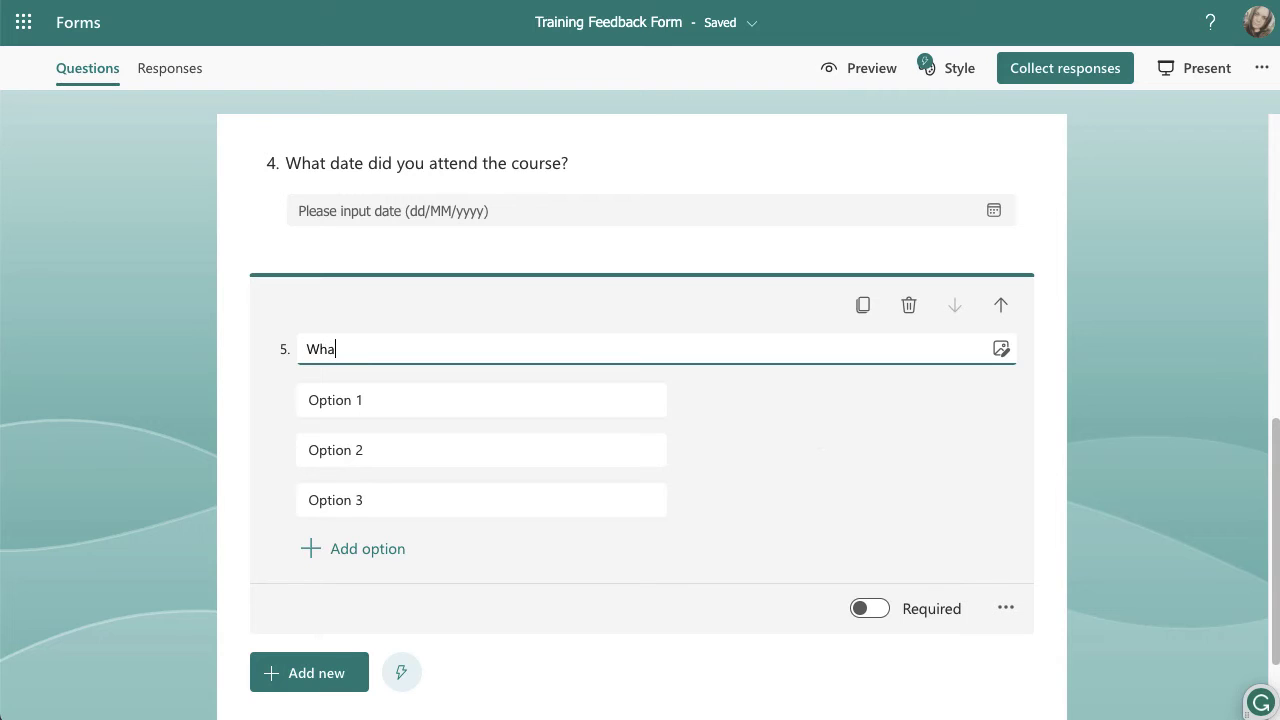
{"action": "type", "text": "t do you want to learn more about?"}
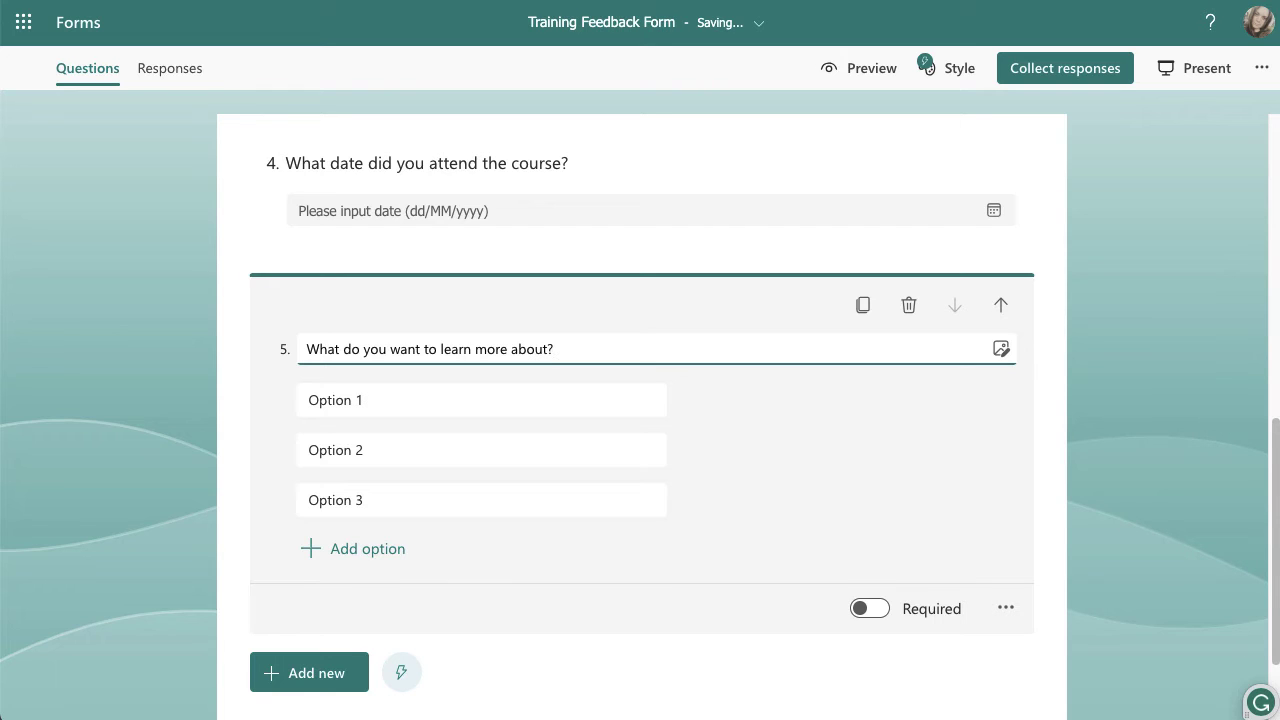
- Fill in the ranking question's three options as "System functions", "Changes" and "New updates coming soon"
{"action": "left_click", "coordinate": [380, 401]}
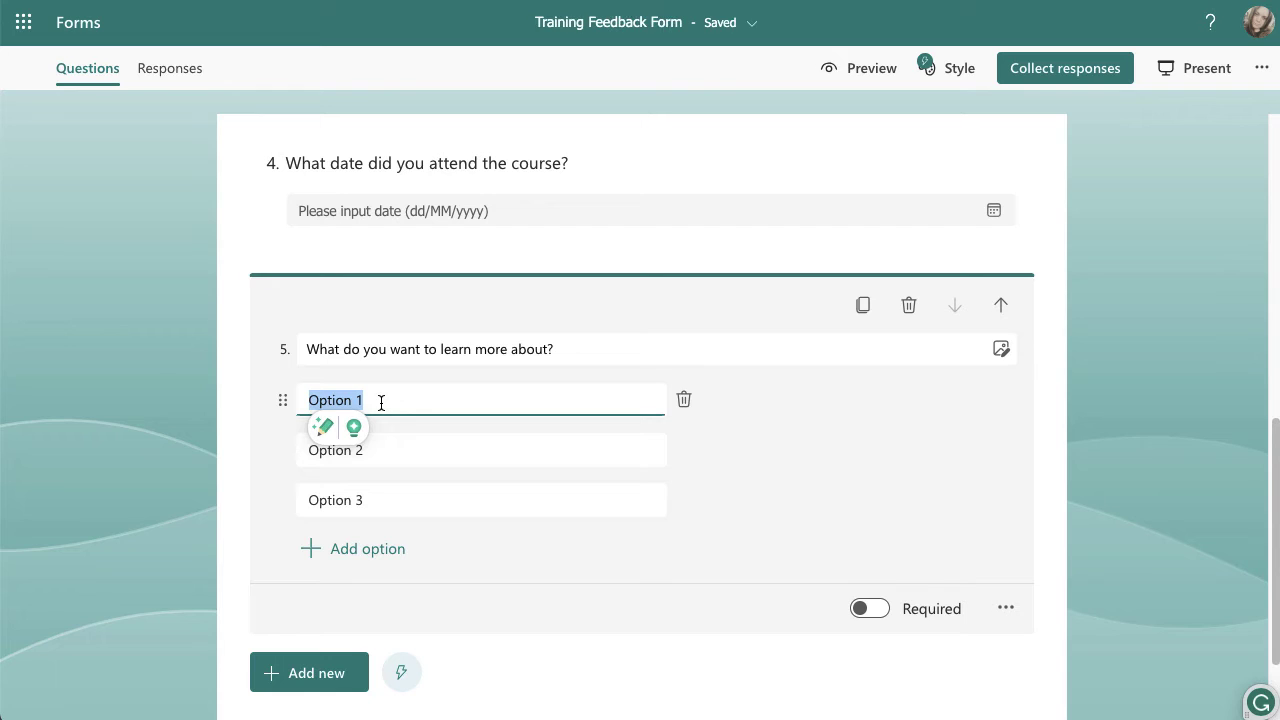
{"action": "type", "text": "System f"}
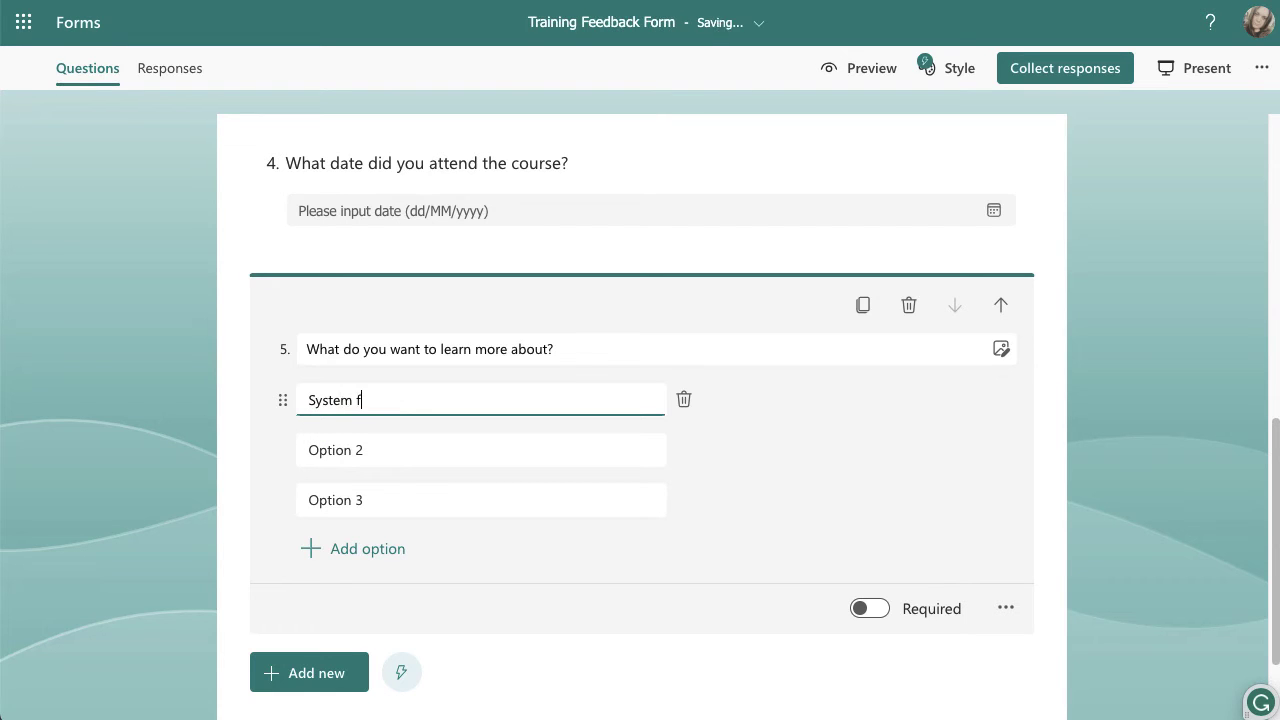
{"action": "type", "text": "unctions"}
{"action": "left_click", "coordinate": [394, 455]}
{"action": "type", "text": "Chnages"}
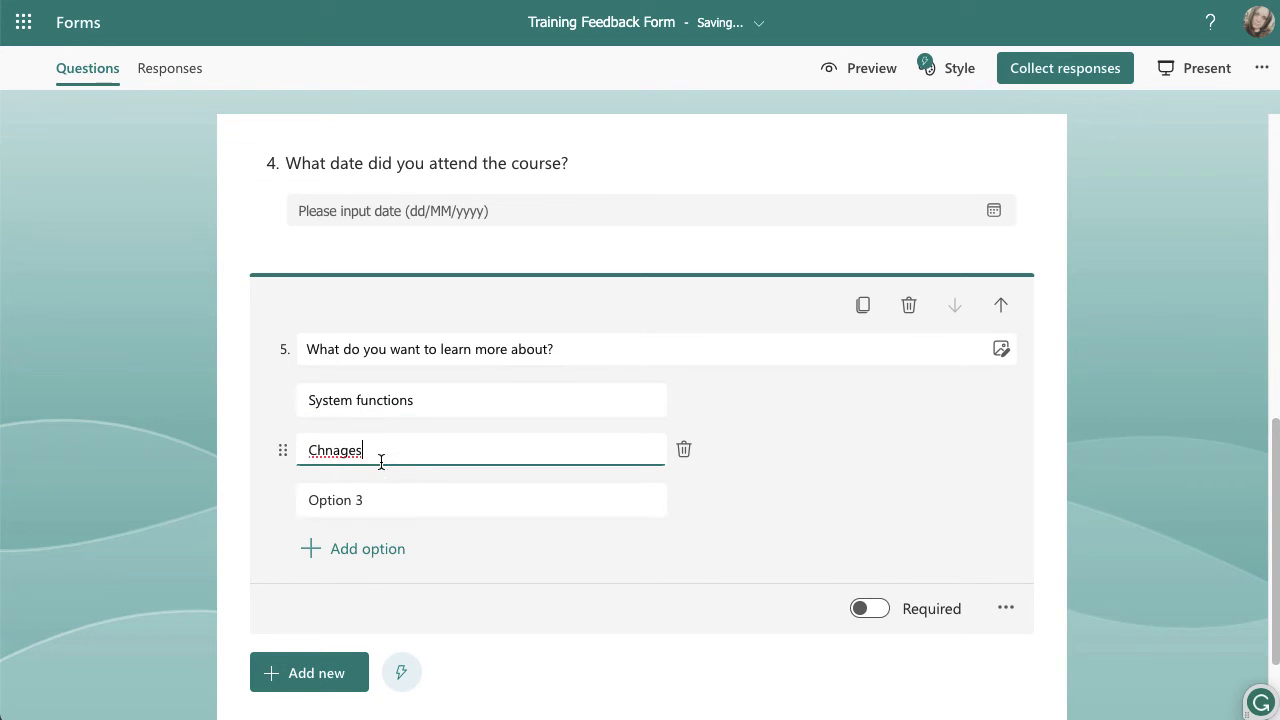
{"action": "key", "text": "BackSpace"}
{"action": "key", "text": "BackSpace"}
{"action": "key", "text": "BackSpace"}
{"action": "key", "text": "BackSpace"}
{"action": "key", "text": "BackSpace"}
{"action": "type", "text": "anges"}
{"action": "left_click", "coordinate": [392, 504]}
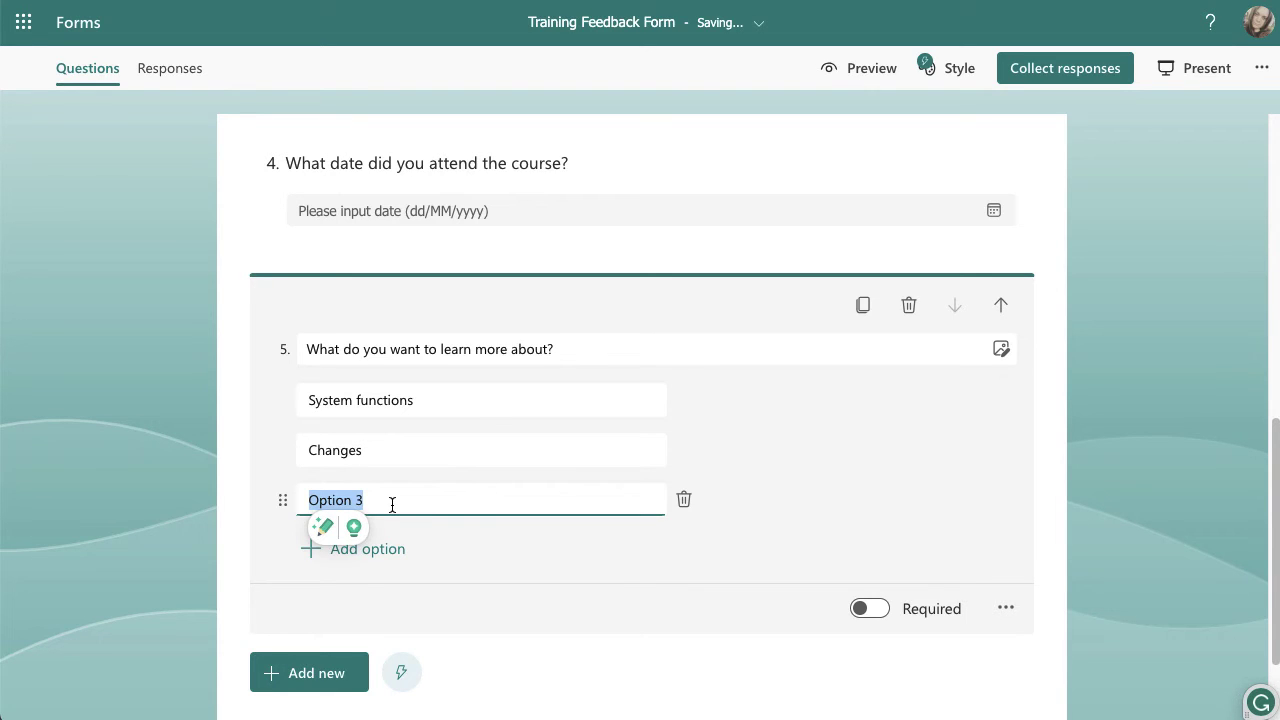
{"action": "type", "text": "New"}
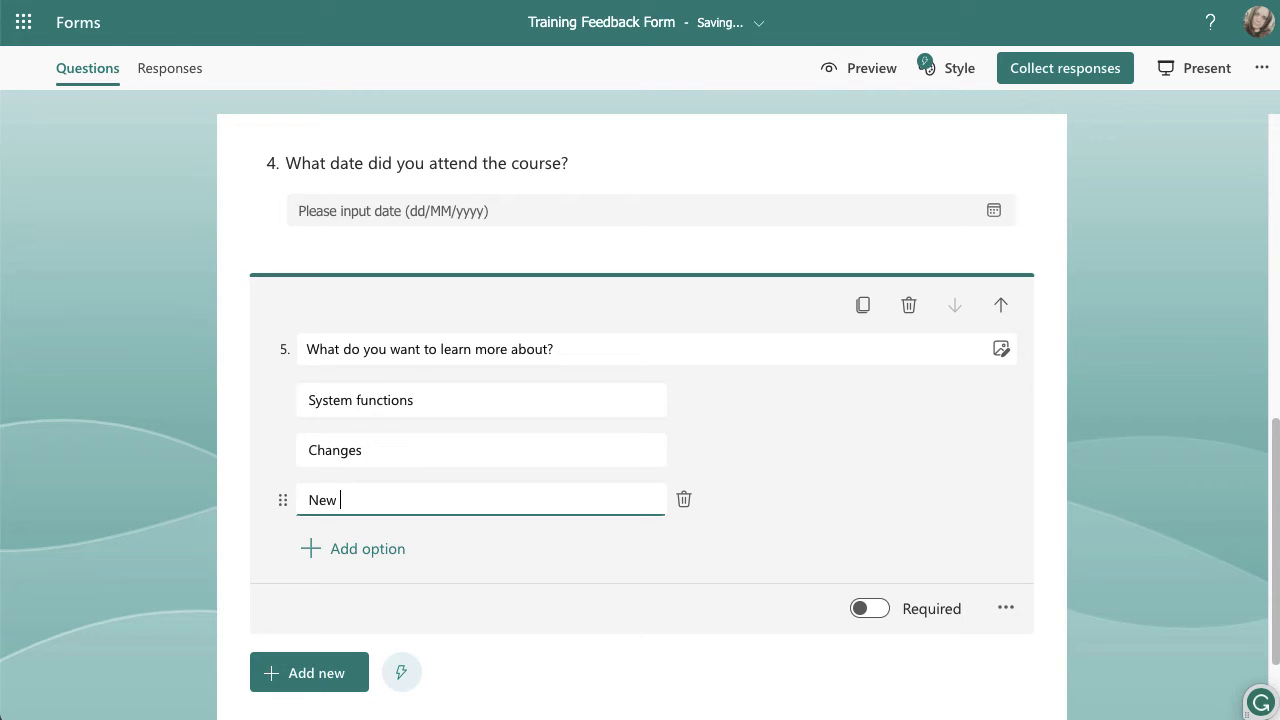
{"action": "type", "text": " updates coming soon"}
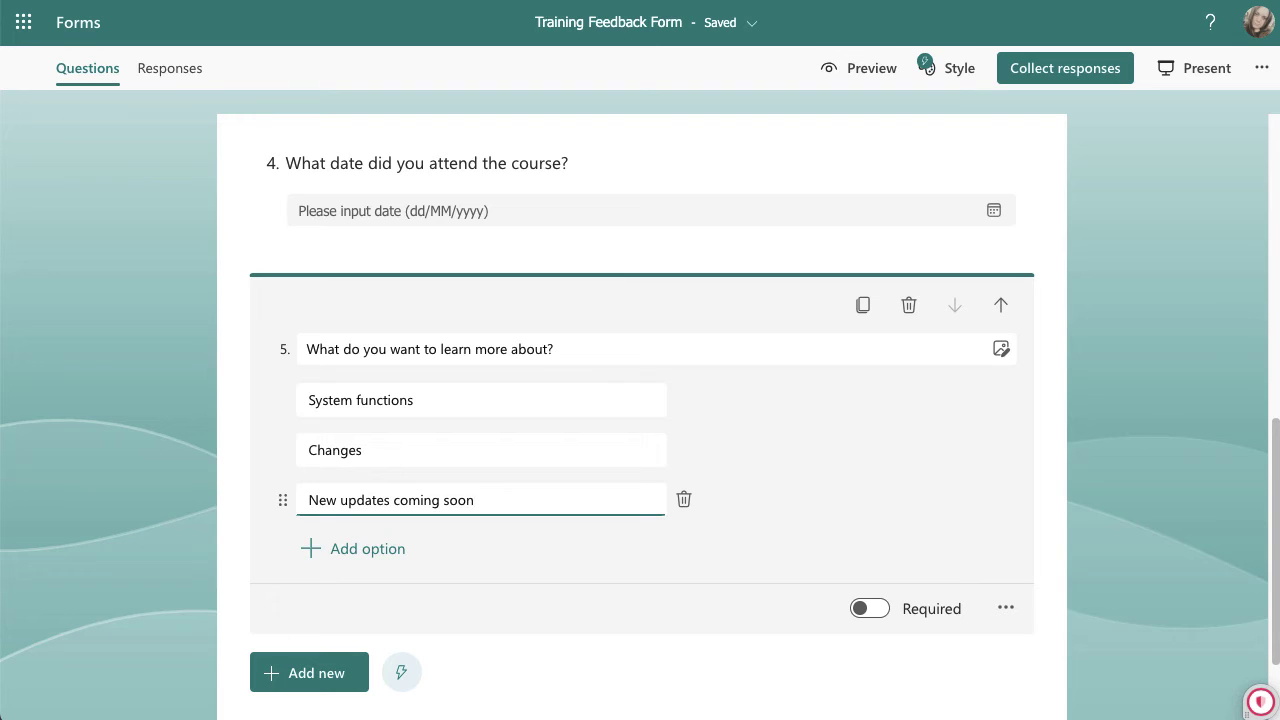
- Turn on shuffling of the options for the ranking question and check that the setting is active
{"action": "left_click", "coordinate": [1006, 609]}
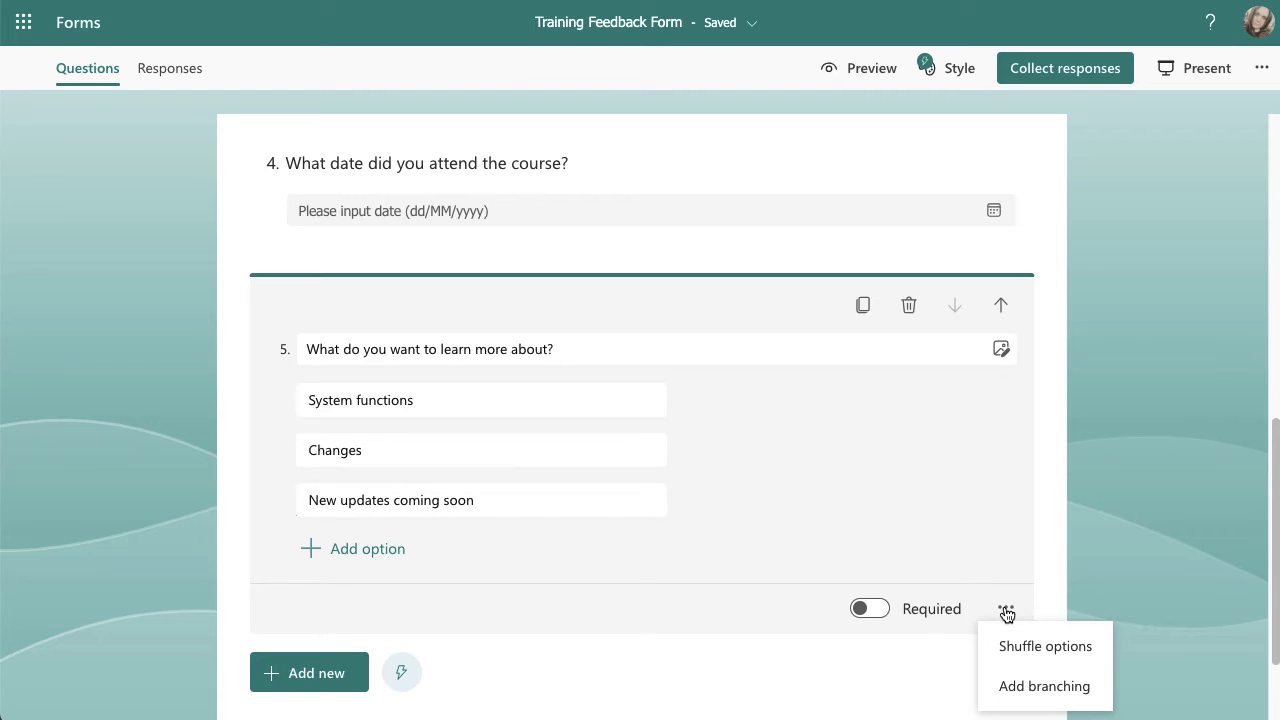
{"action": "left_click", "coordinate": [1031, 648]}
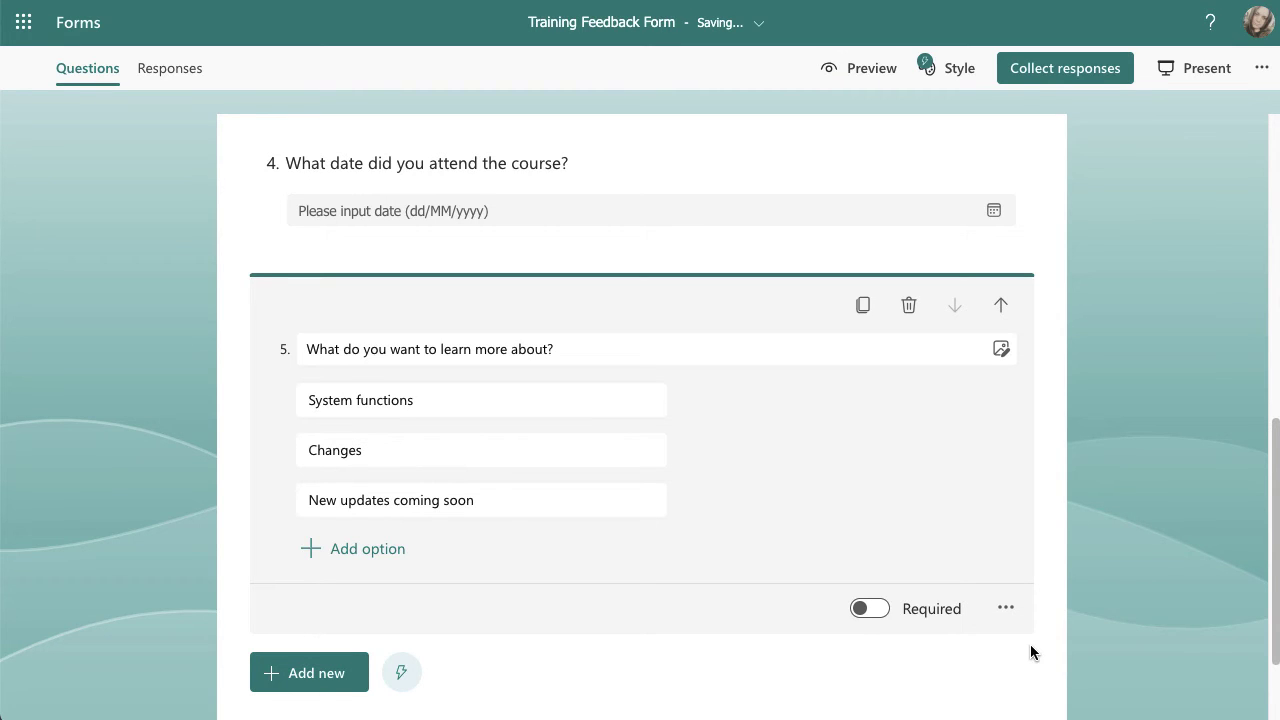
{"action": "scroll", "coordinate": [1030, 652], "scroll_direction": "down", "scroll_amount": 1}
{"action": "left_click", "coordinate": [1006, 524]}
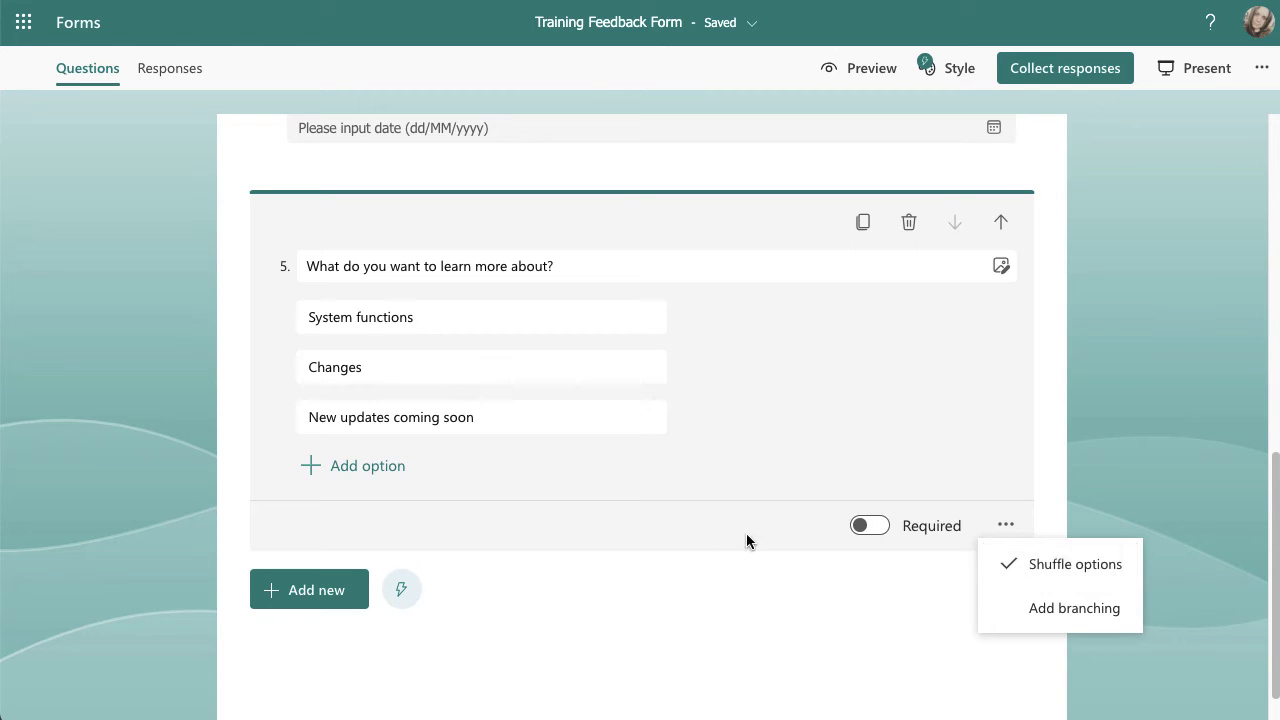
{"action": "left_click", "coordinate": [624, 550]}
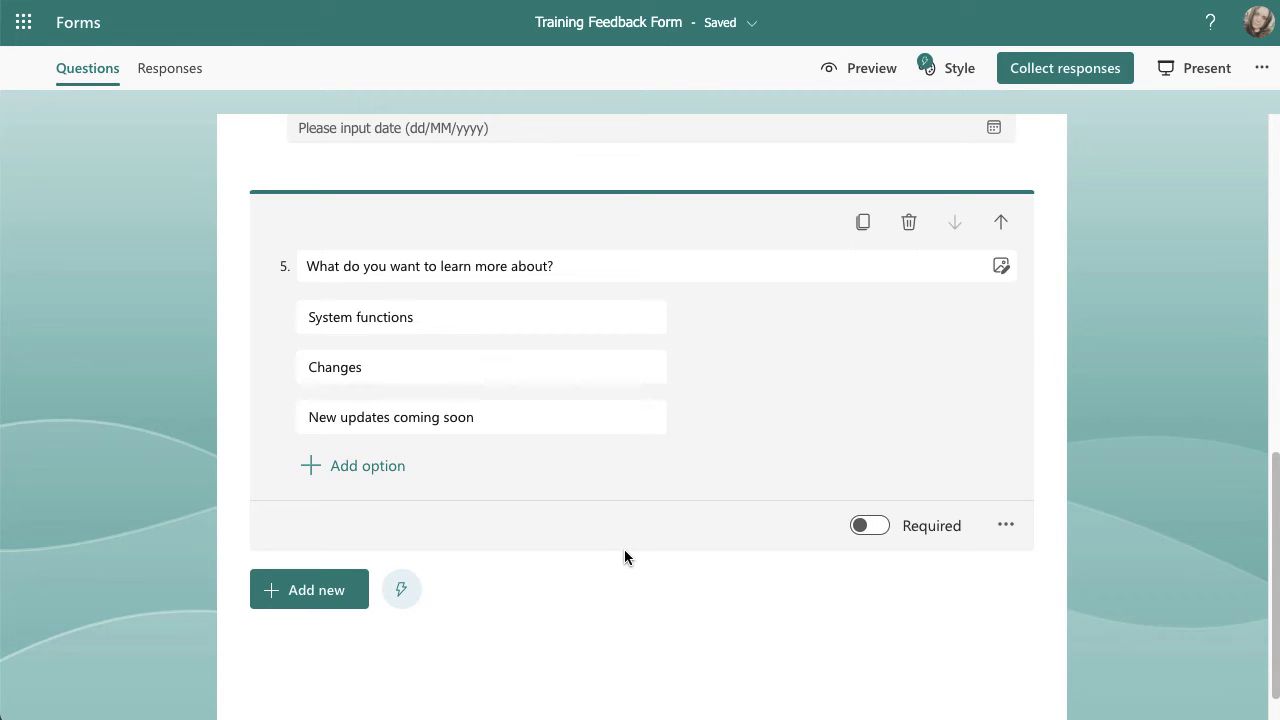
- Add a Likert question reading "Please rate the following?" with all suggested ratings: Excellent, Good, Fair, Poor and Very good
{"action": "left_click", "coordinate": [316, 599]}
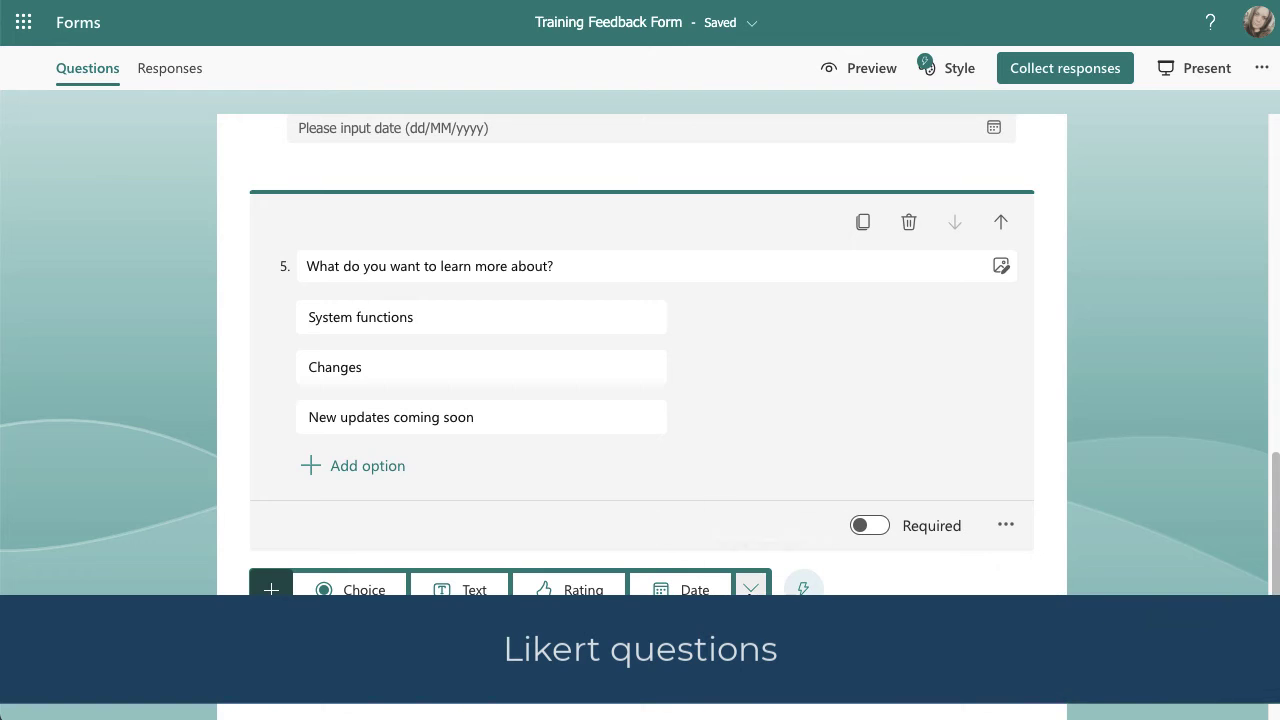
{"action": "left_click", "coordinate": [750, 587]}
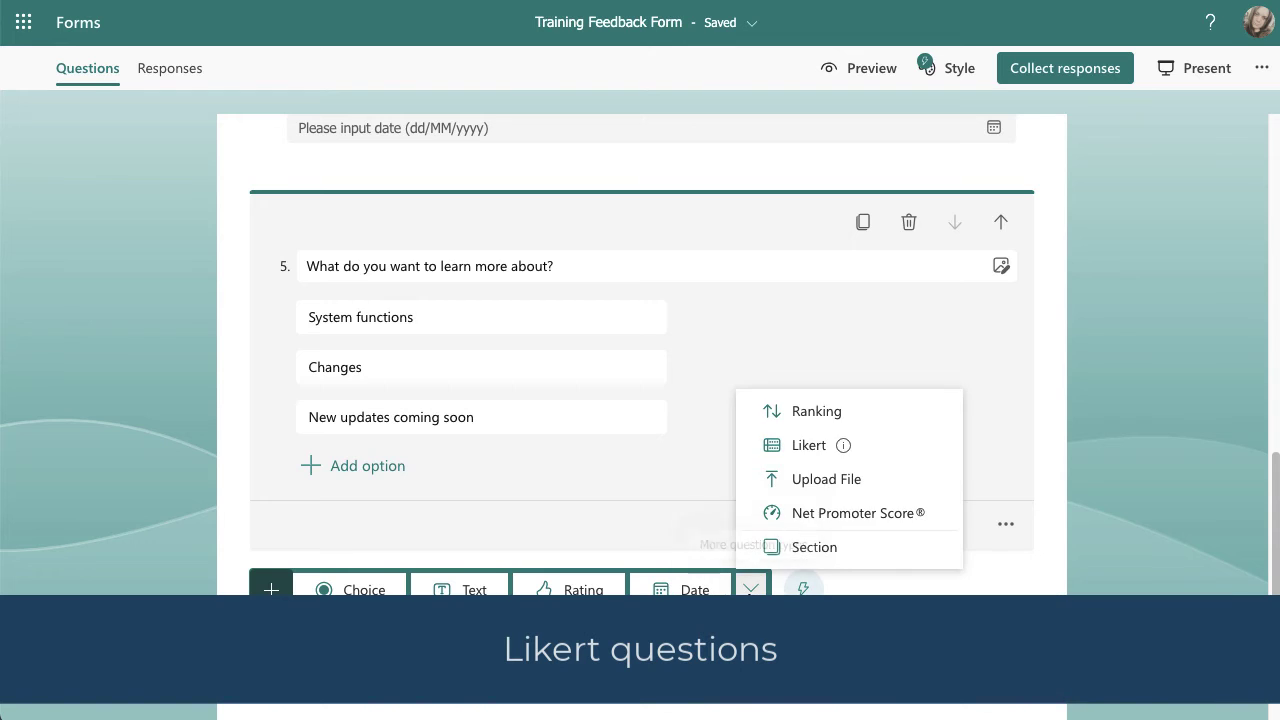
{"action": "left_click", "coordinate": [818, 449]}
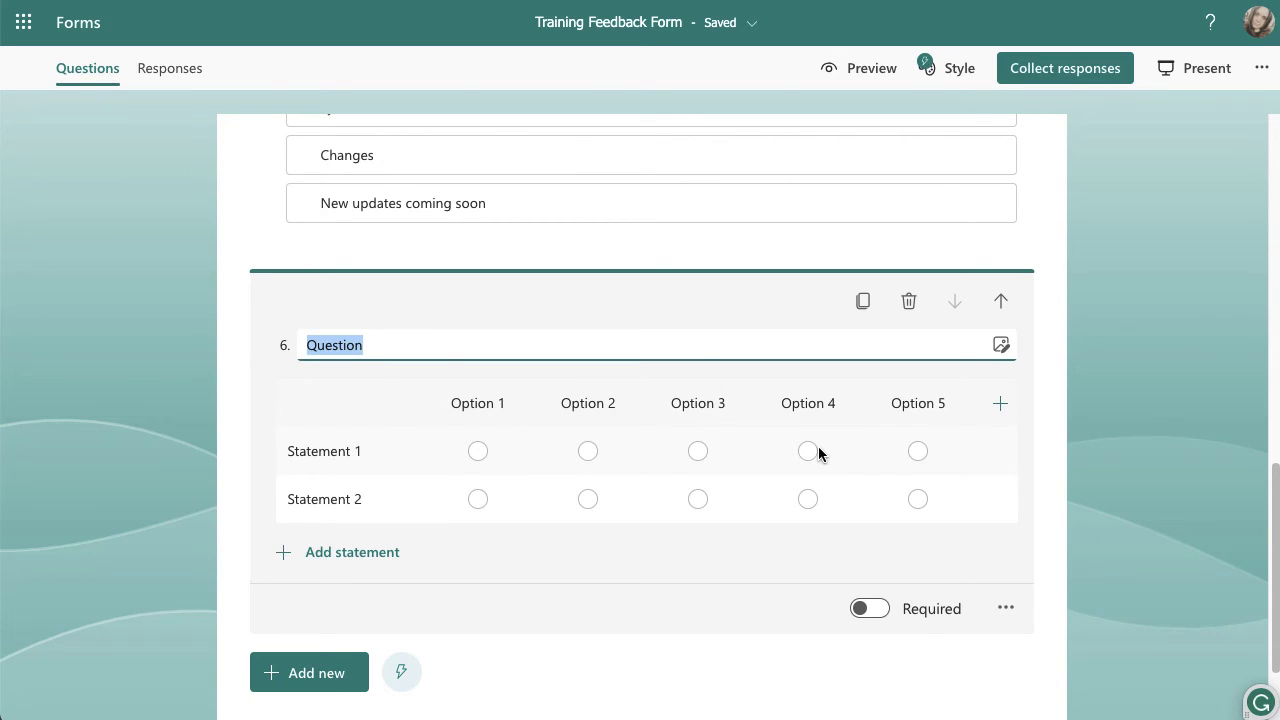
{"action": "type", "text": "Ple"}
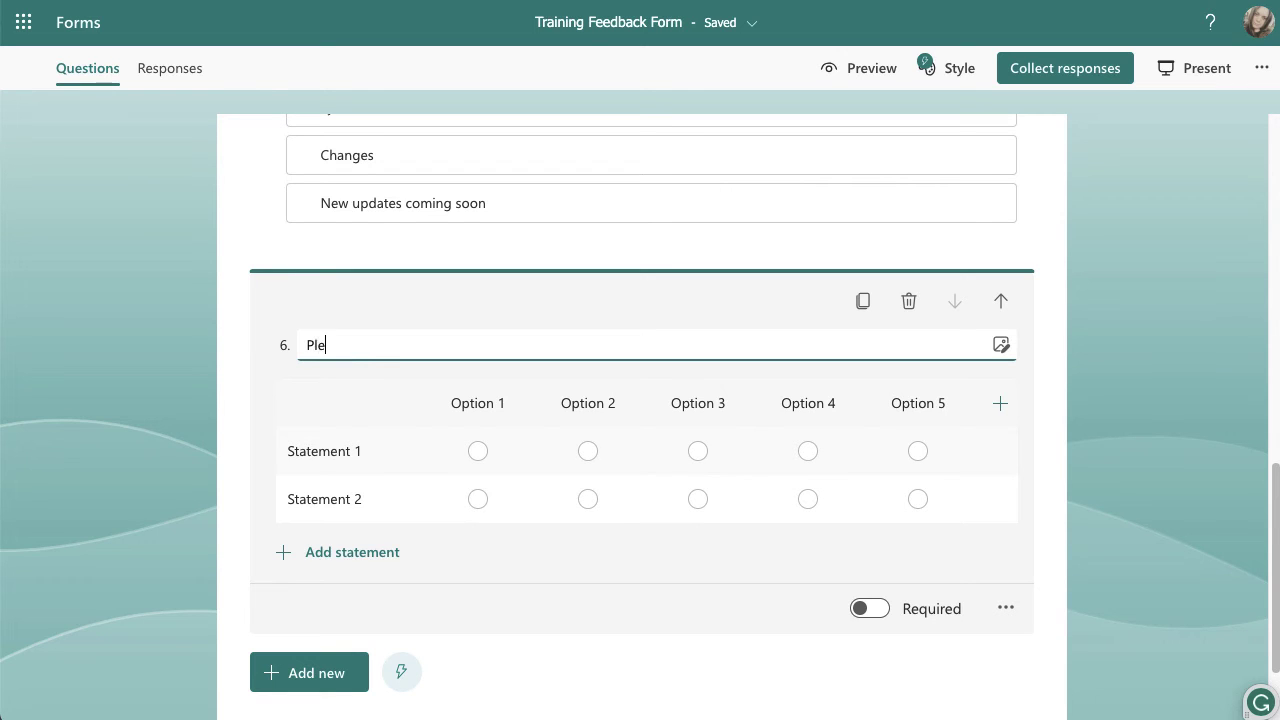
{"action": "type", "text": "ase rate the fo"}
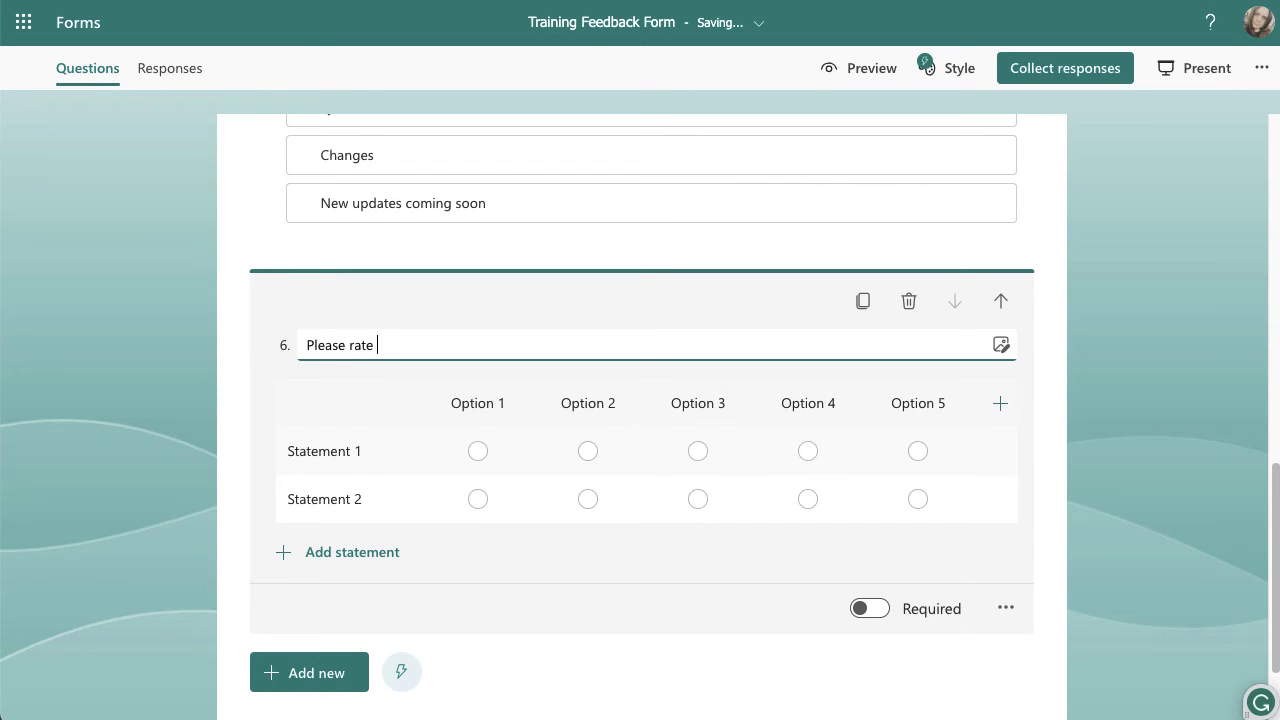
{"action": "type", "text": "ng?"}
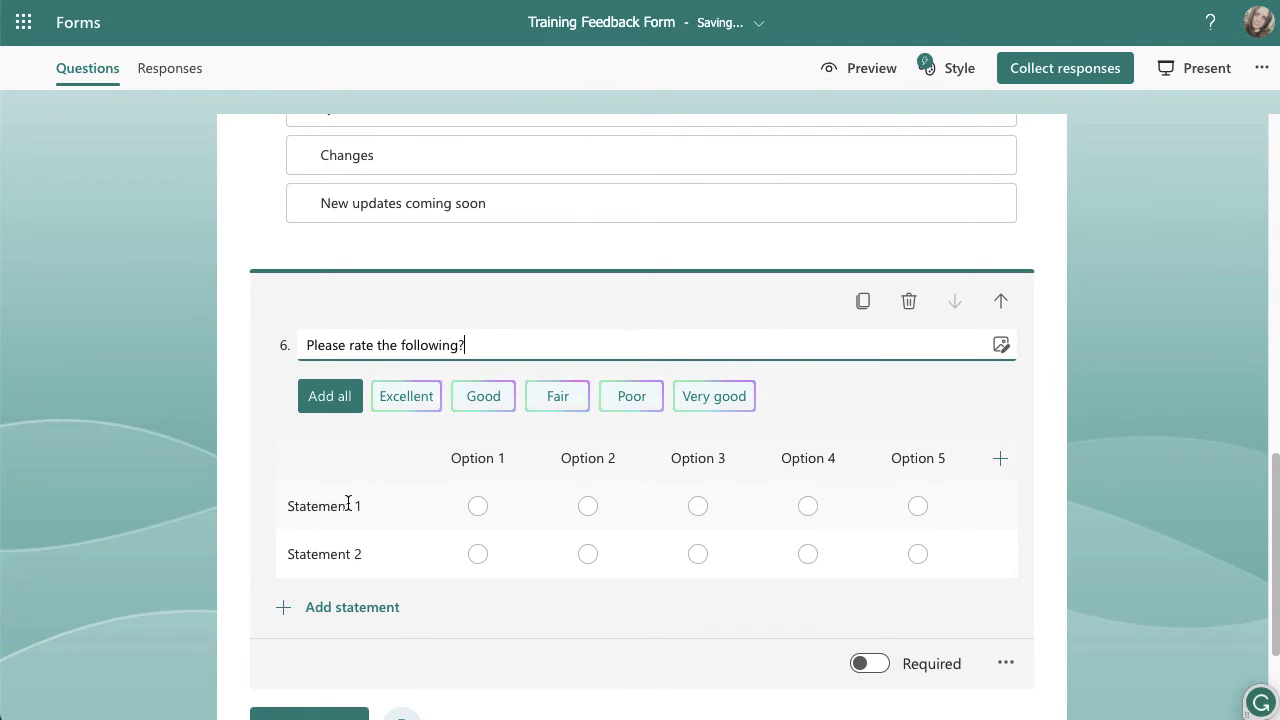
{"action": "left_click", "coordinate": [329, 397]}
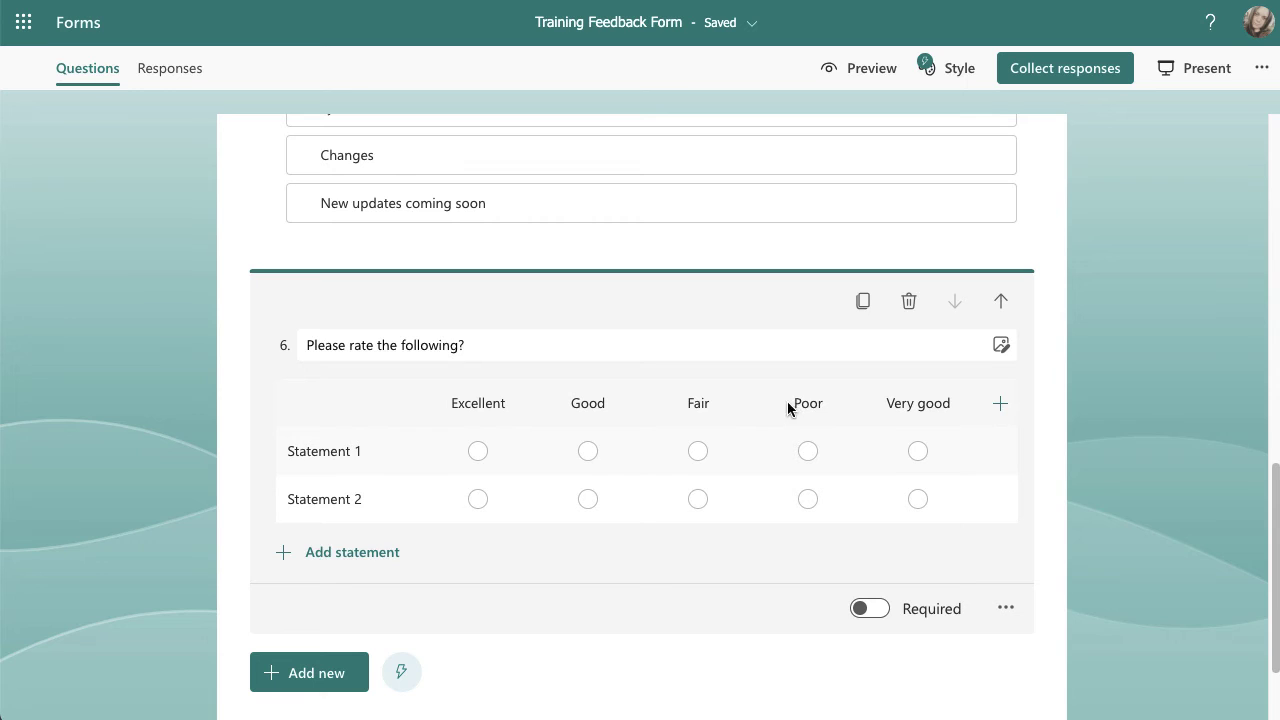
{"action": "double_click", "coordinate": [805, 404]}
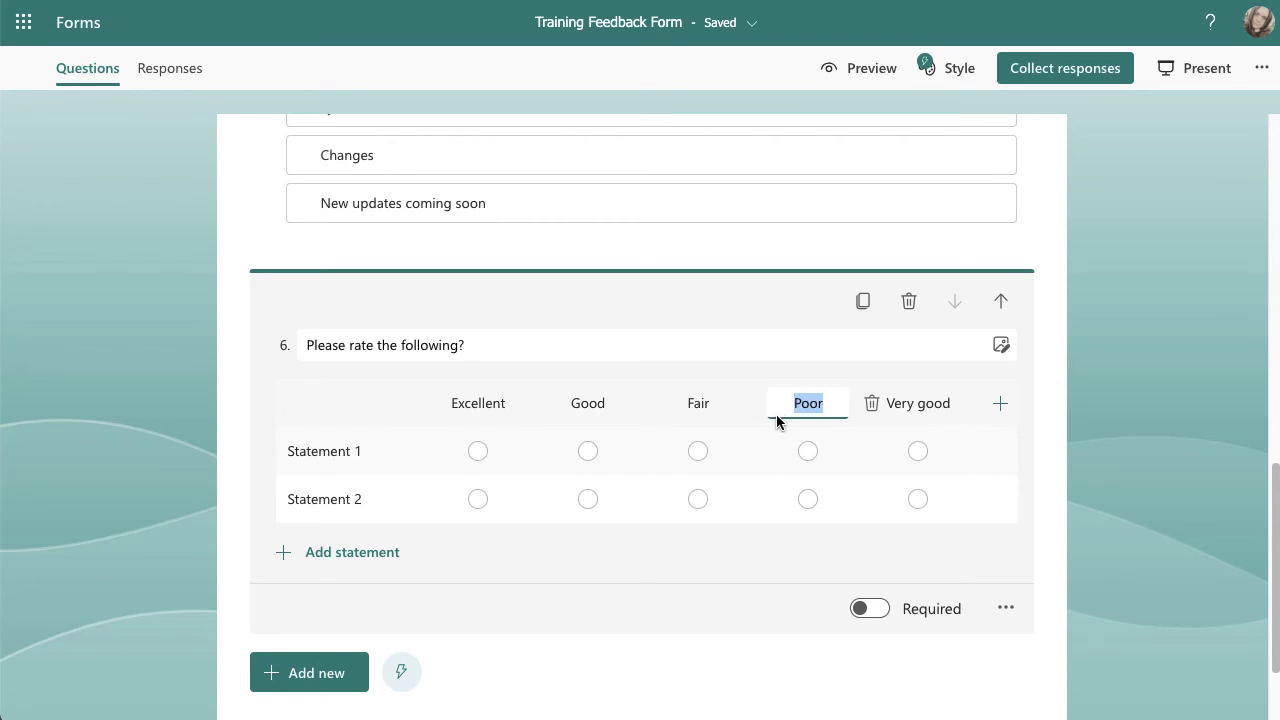
- Word the first two statements of the Likert question as "Training style" and "Length of course"
{"action": "left_click", "coordinate": [362, 453]}
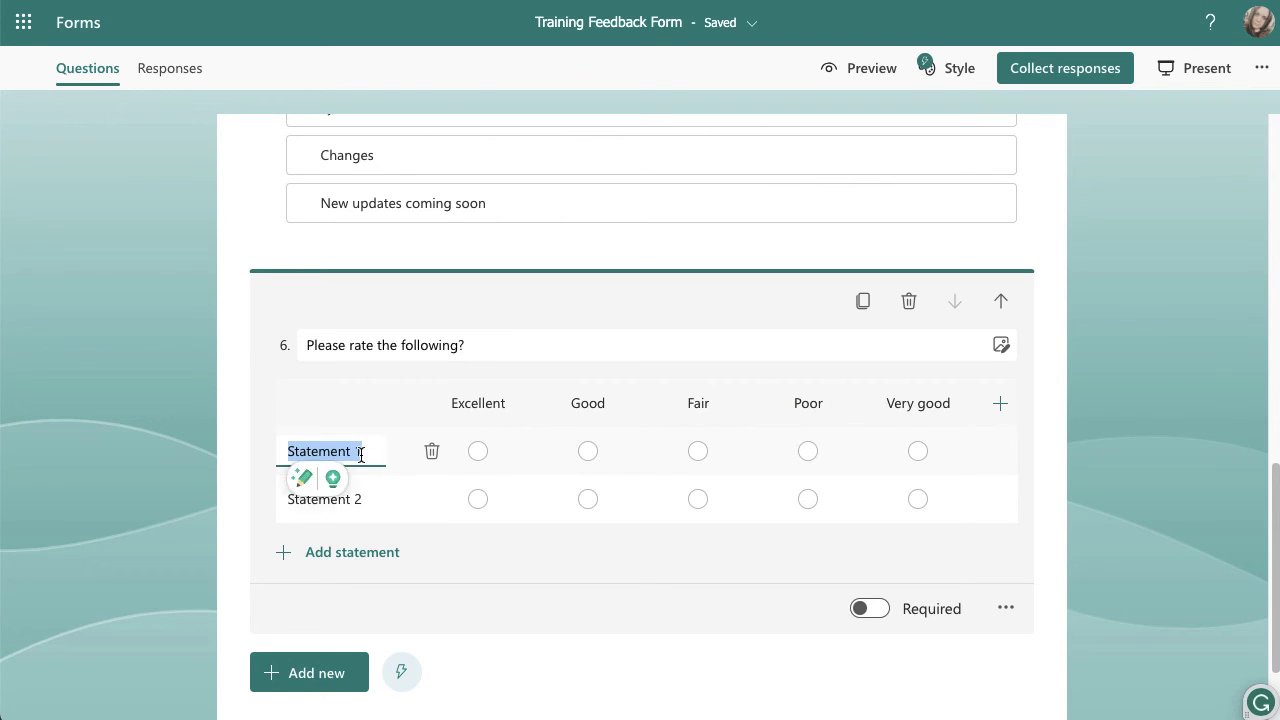
{"action": "type", "text": "Train"}
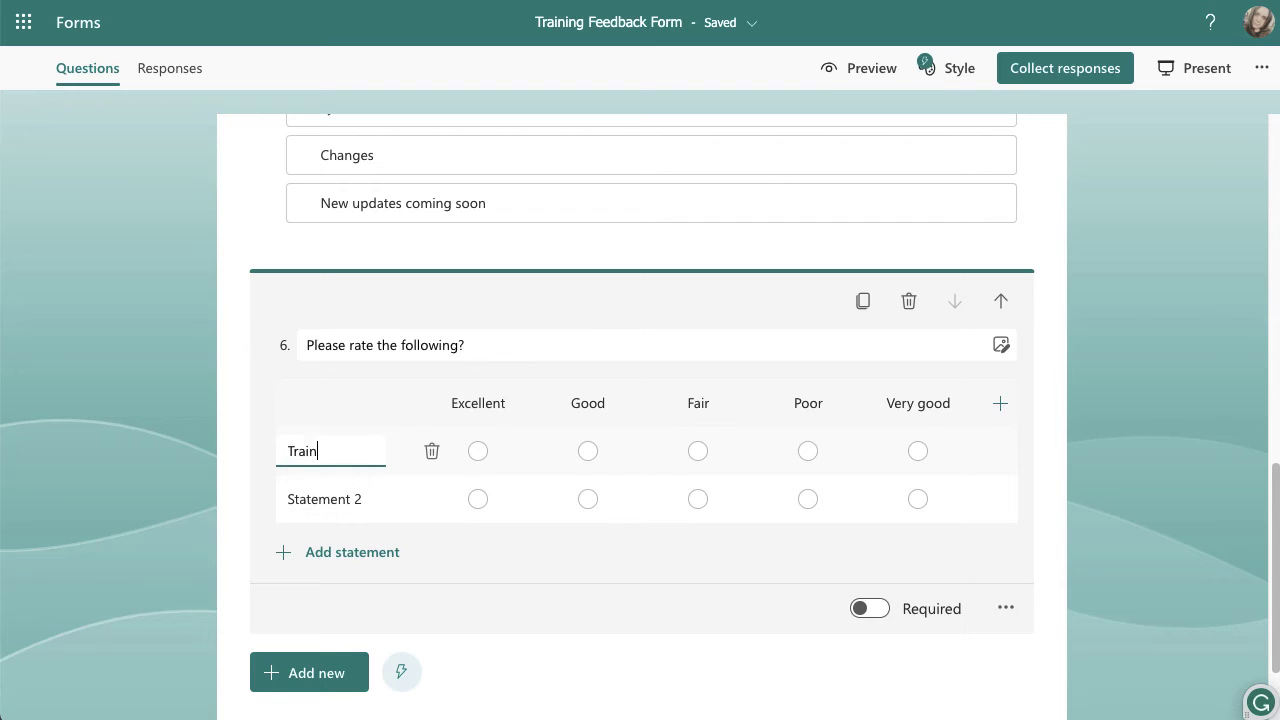
{"action": "type", "text": "ing style"}
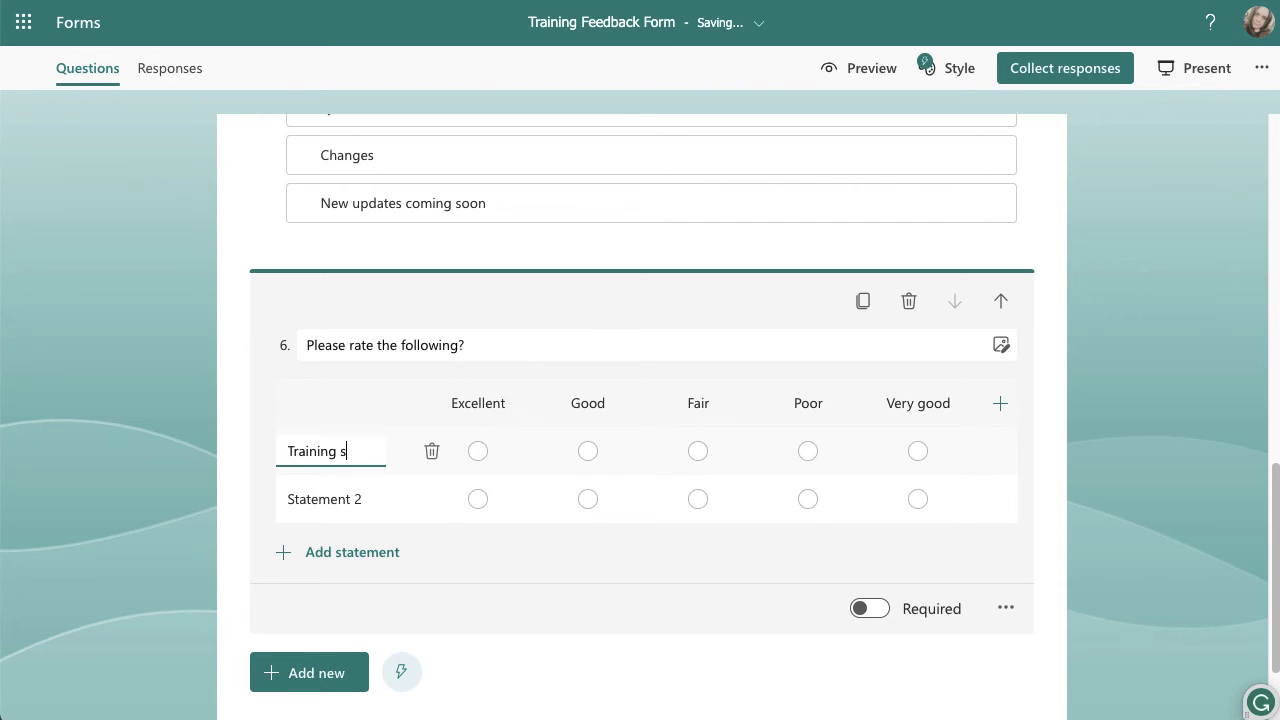
{"action": "left_click", "coordinate": [349, 500]}
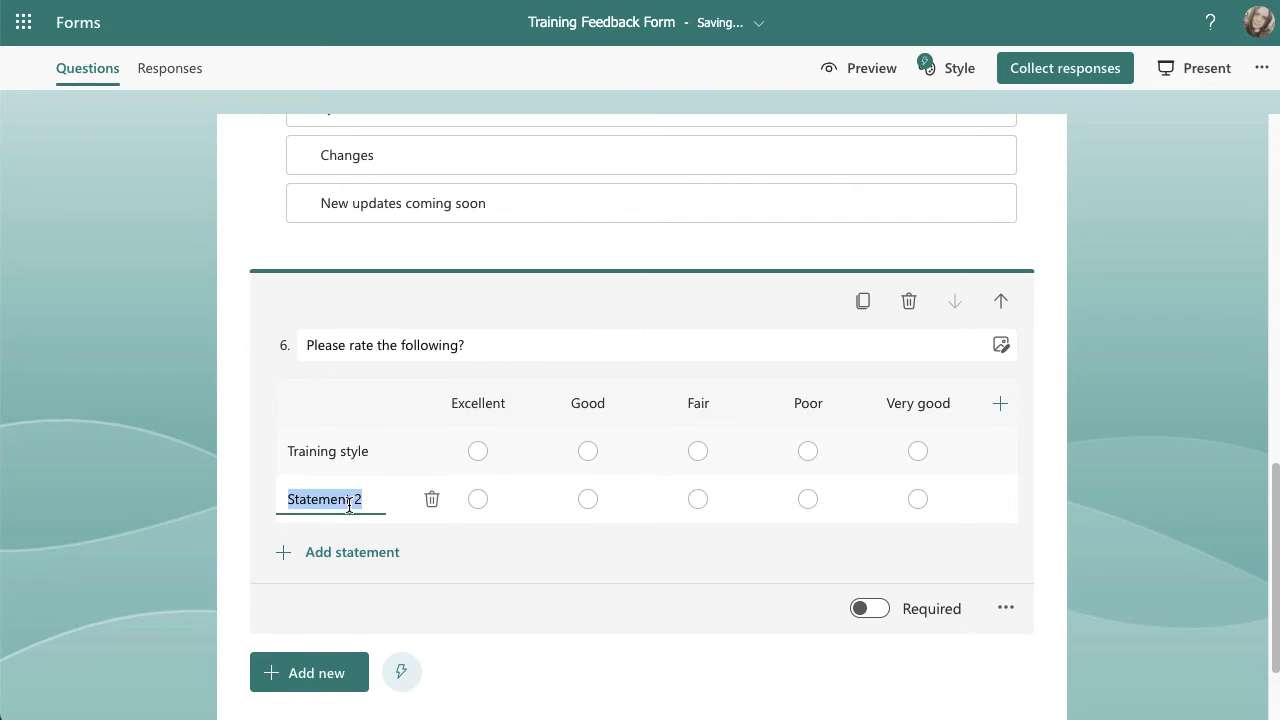
{"action": "type", "text": "Length of"}
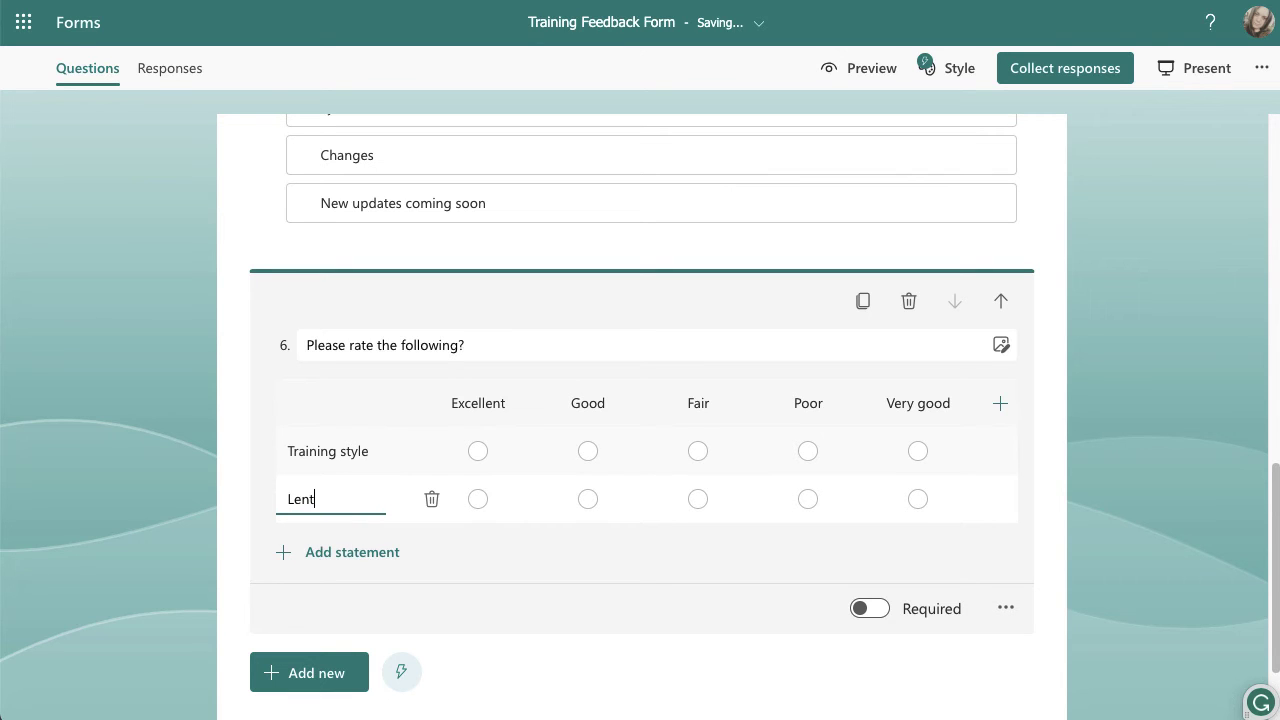
{"action": "type", "text": " course"}
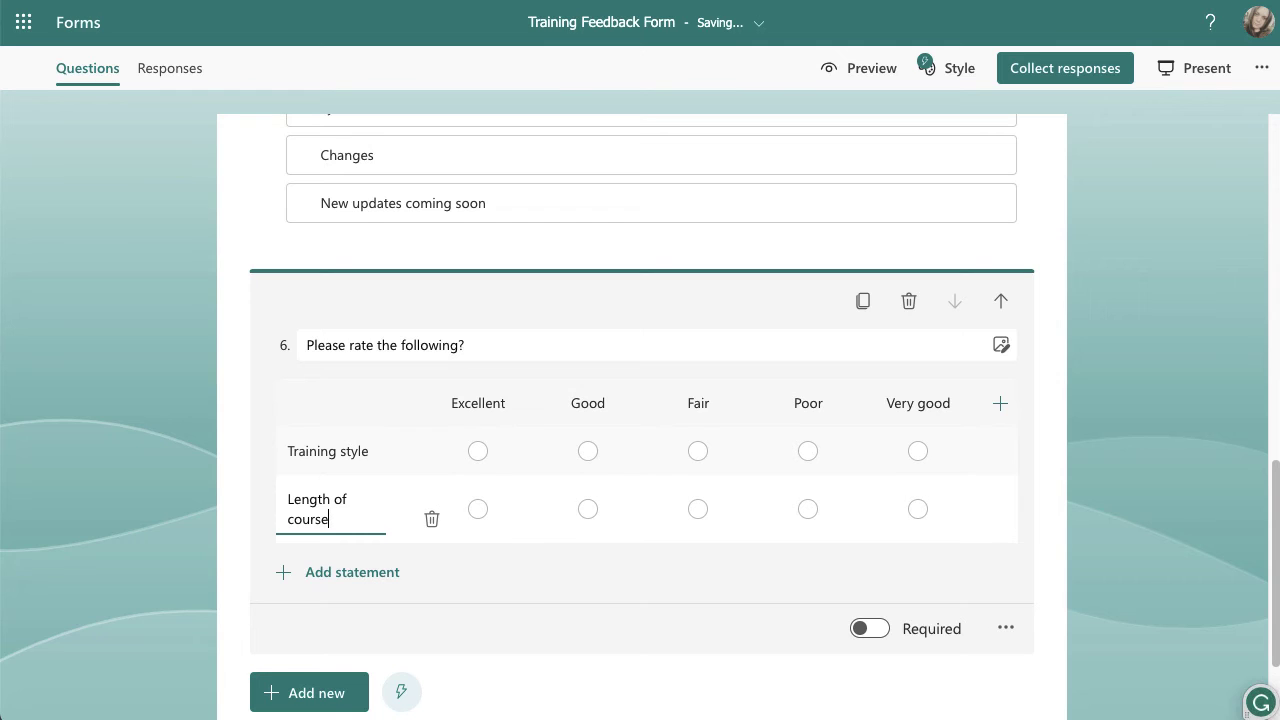
{"action": "left_click", "coordinate": [251, 526]}
- Add a third statement reading "Interaction" to the Likert question and look at the question's additional settings
{"action": "left_click", "coordinate": [344, 573]}
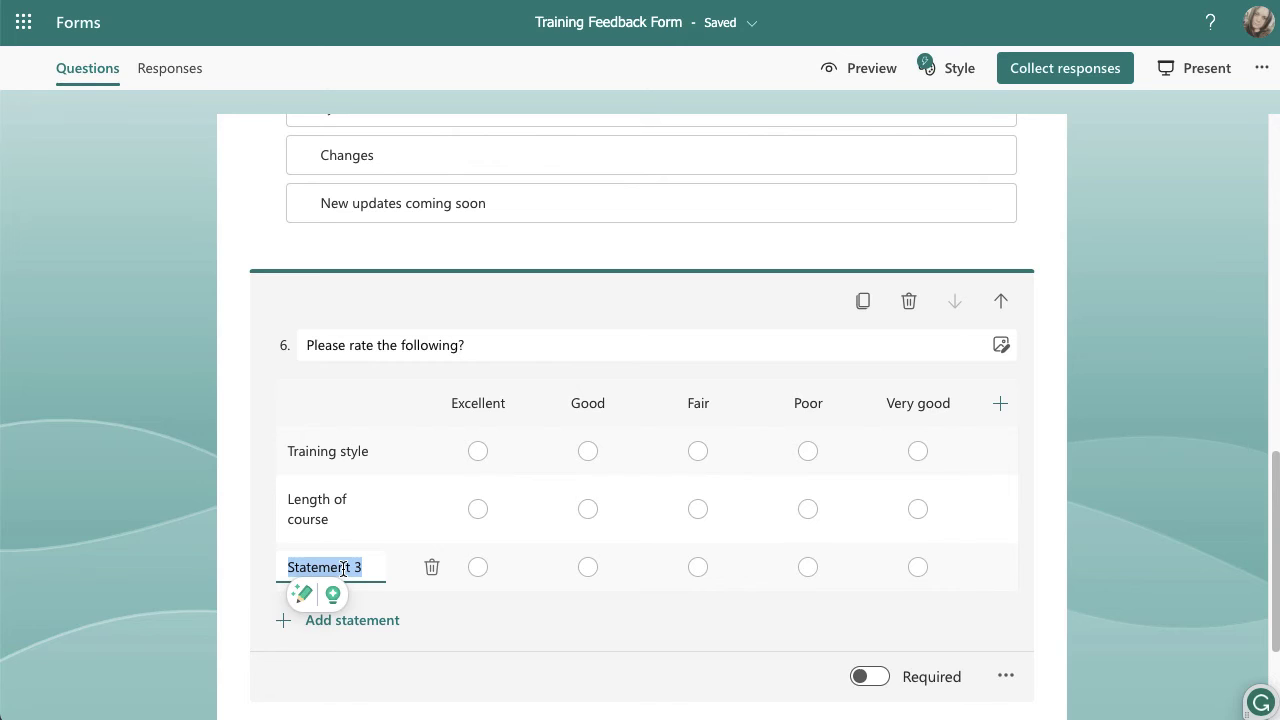
{"action": "type", "text": "Interacti"}
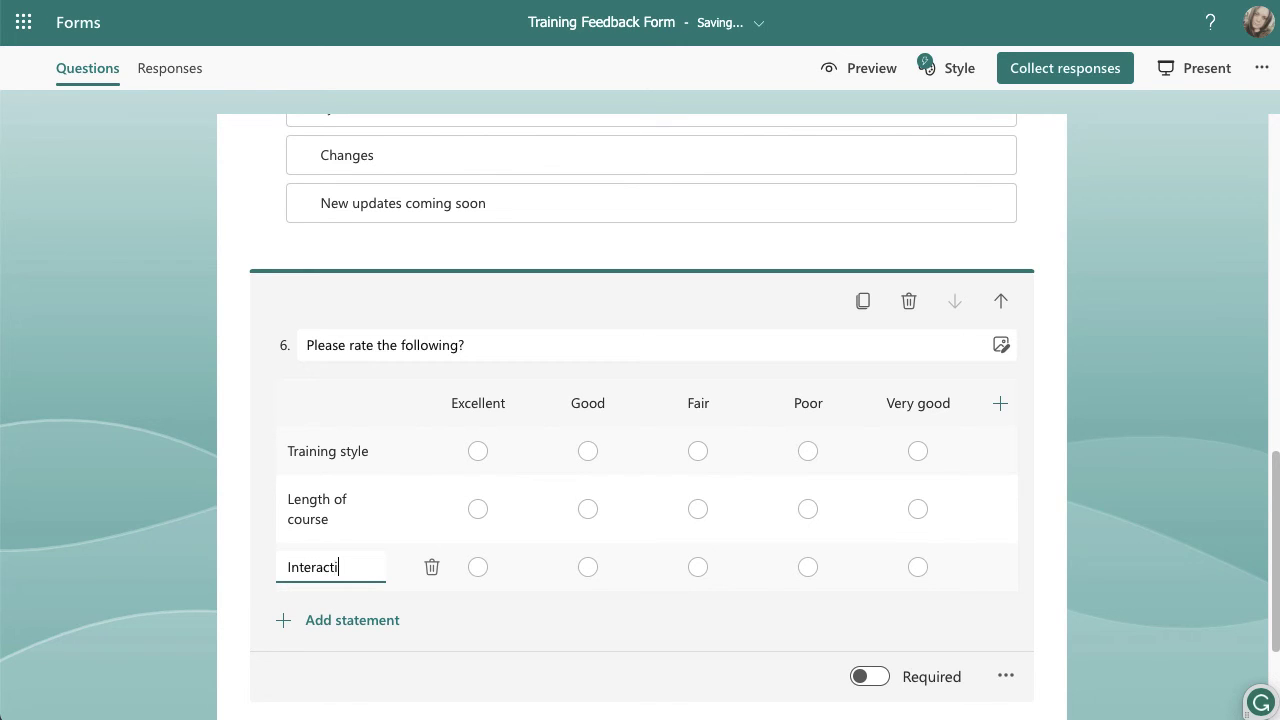
{"action": "type", "text": "on"}
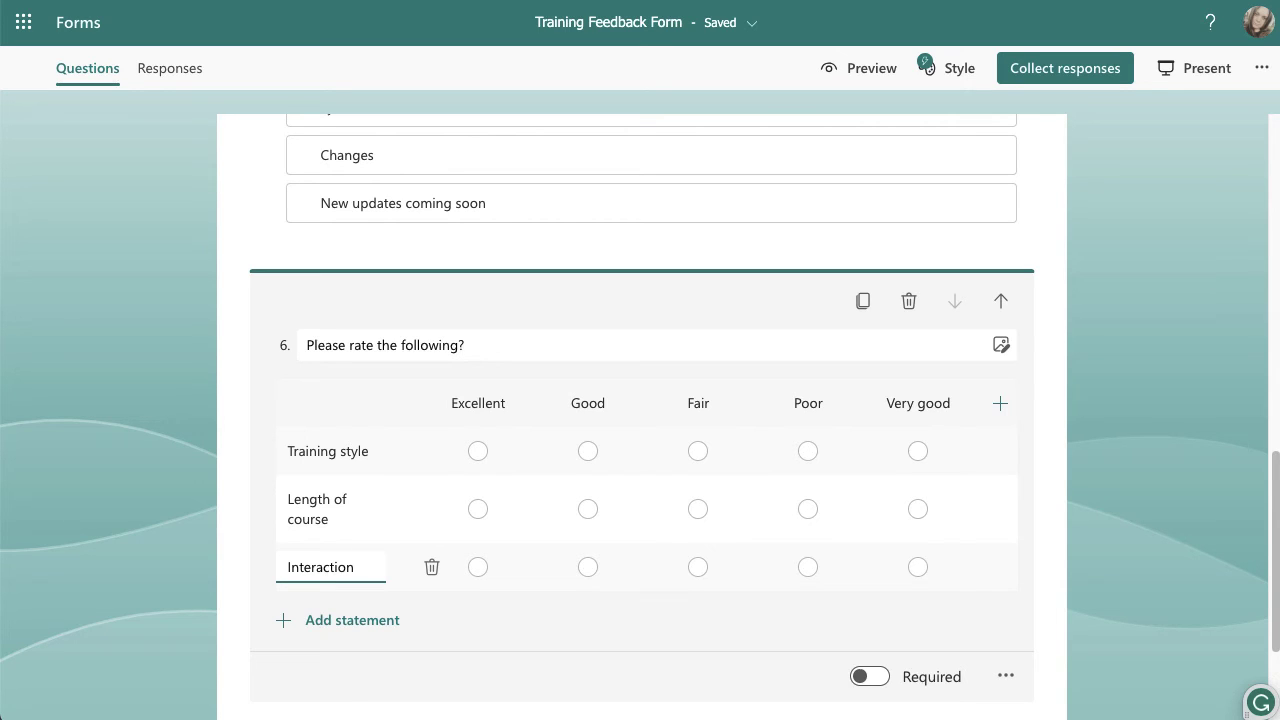
{"action": "scroll", "coordinate": [345, 545], "scroll_direction": "down", "scroll_amount": 3}
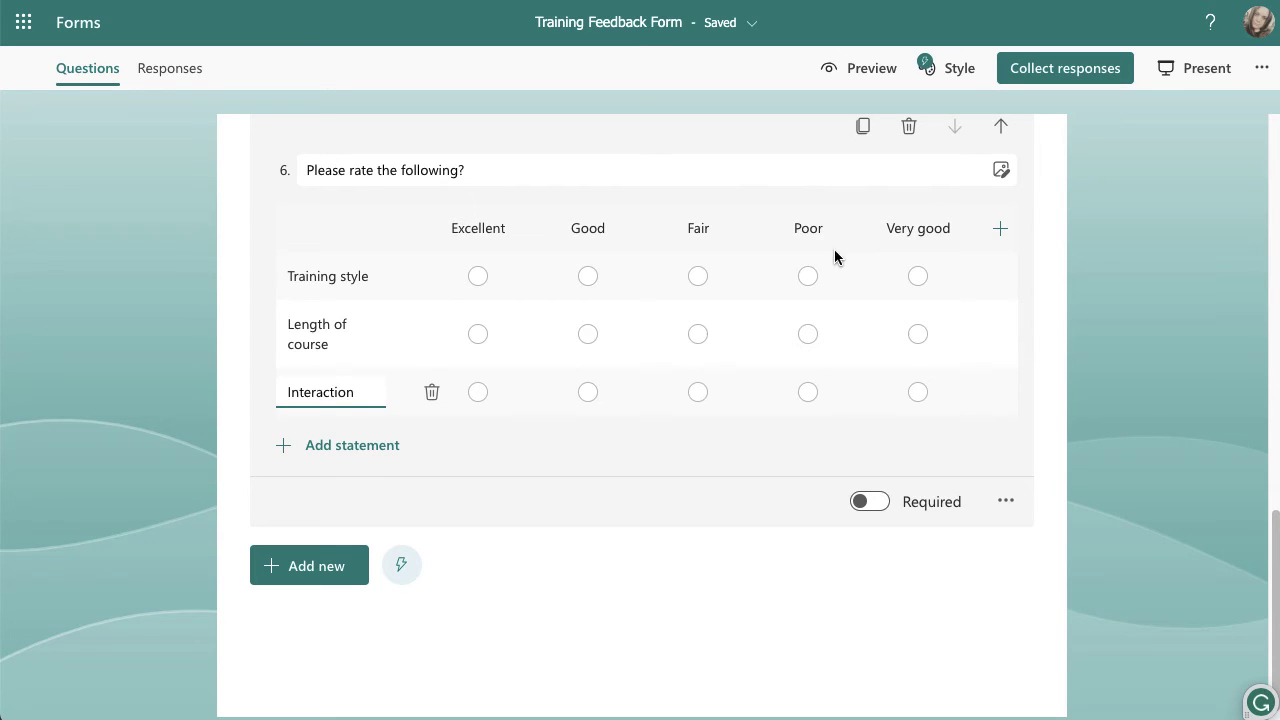
{"action": "left_click", "coordinate": [1007, 503]}
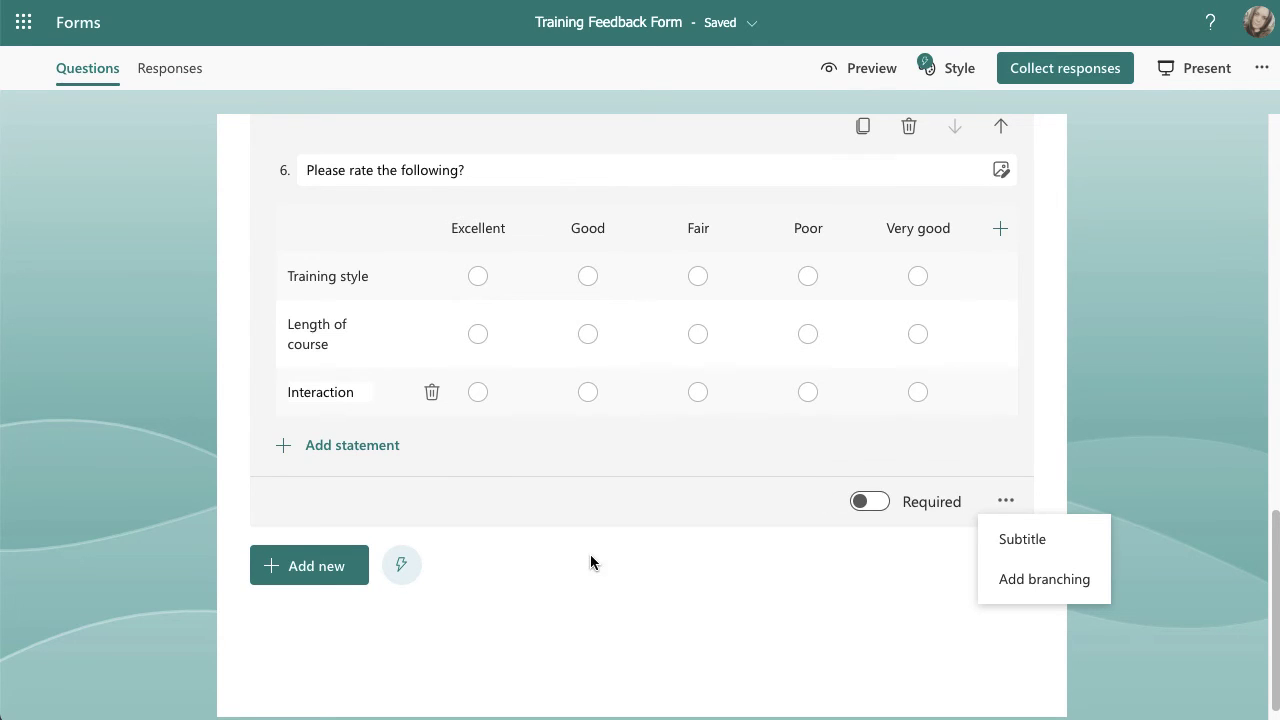
- Add a file upload question reading "Please upload your certificate"
{"action": "left_click", "coordinate": [328, 566]}
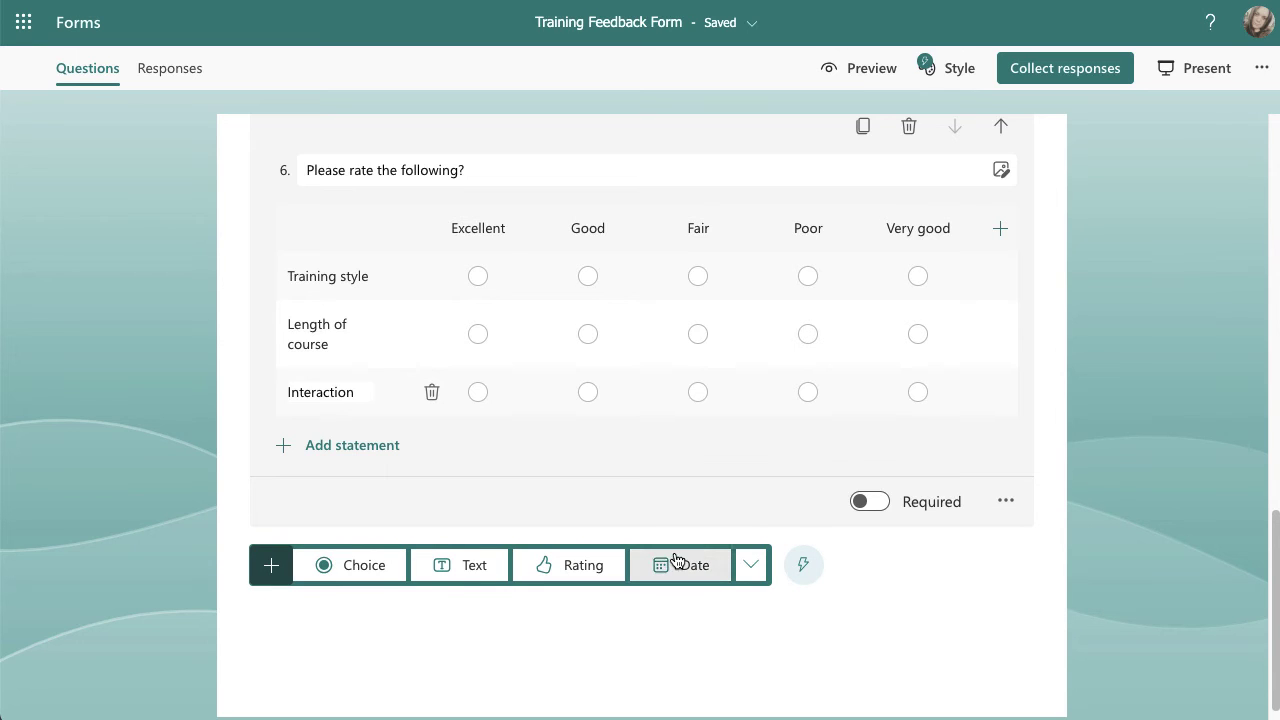
{"action": "left_click", "coordinate": [747, 566]}
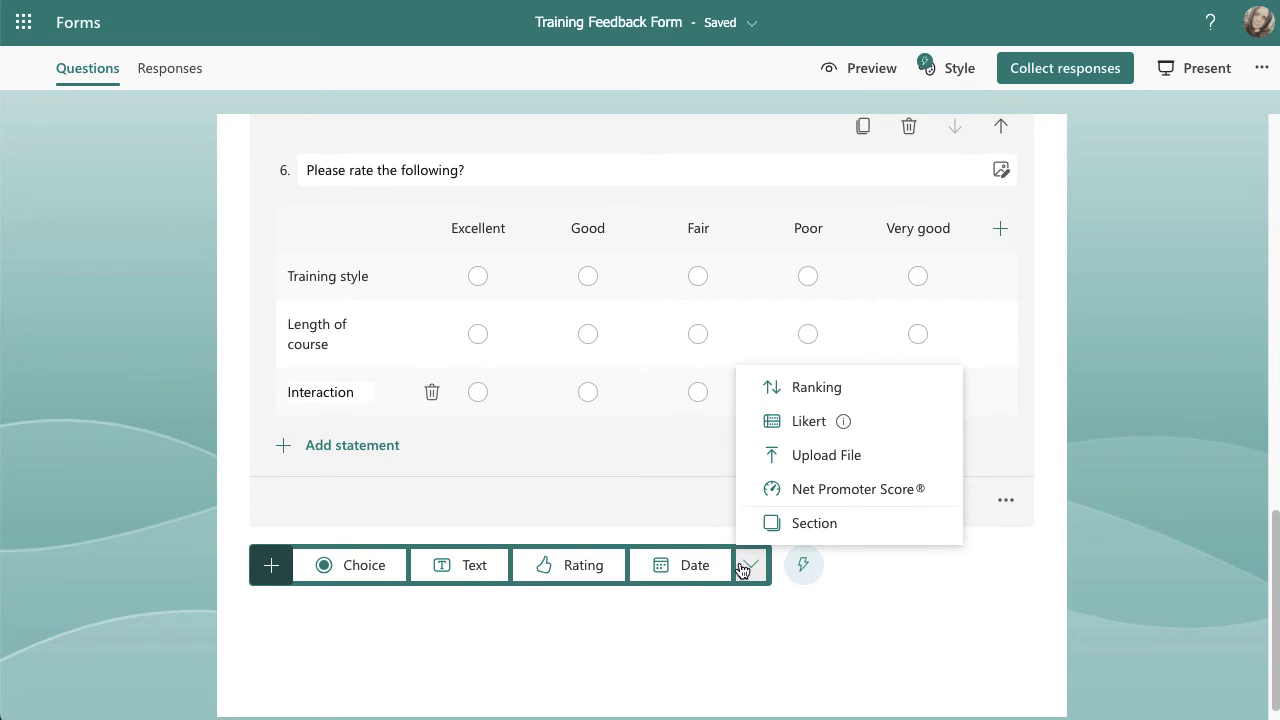
{"action": "left_click", "coordinate": [815, 457]}
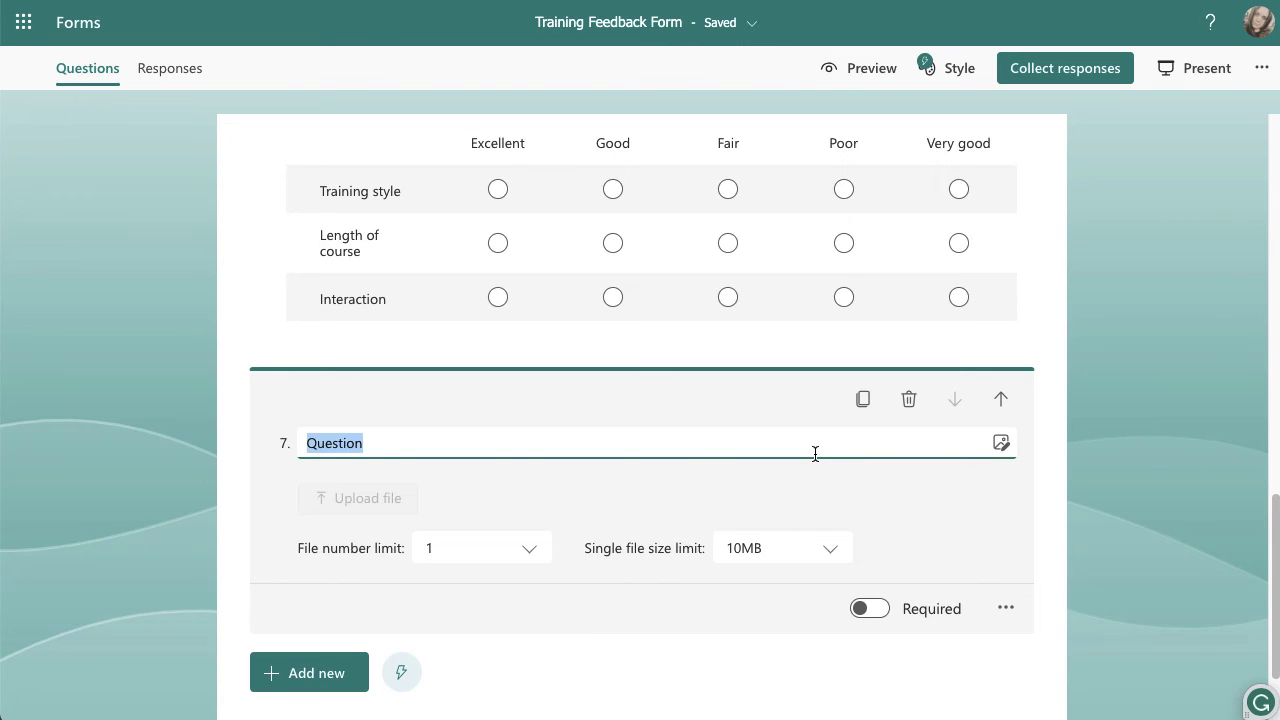
{"action": "type", "text": "Please "}
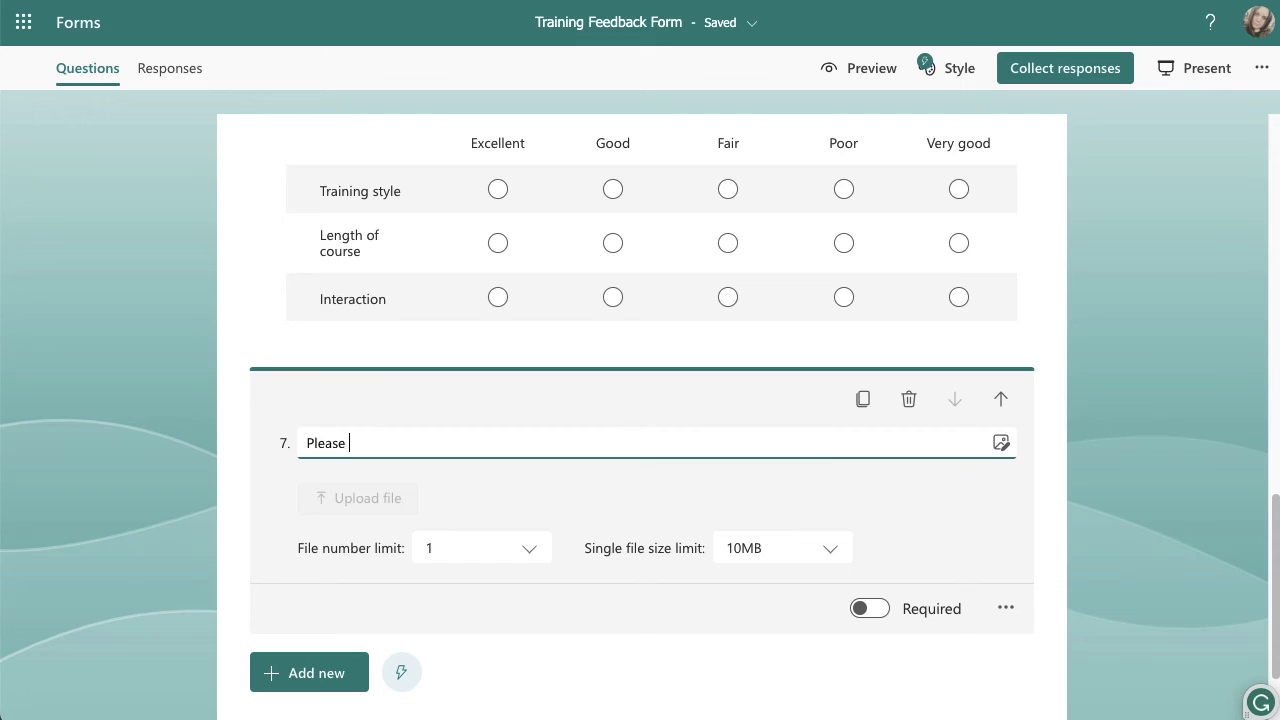
{"action": "type", "text": "upload"}
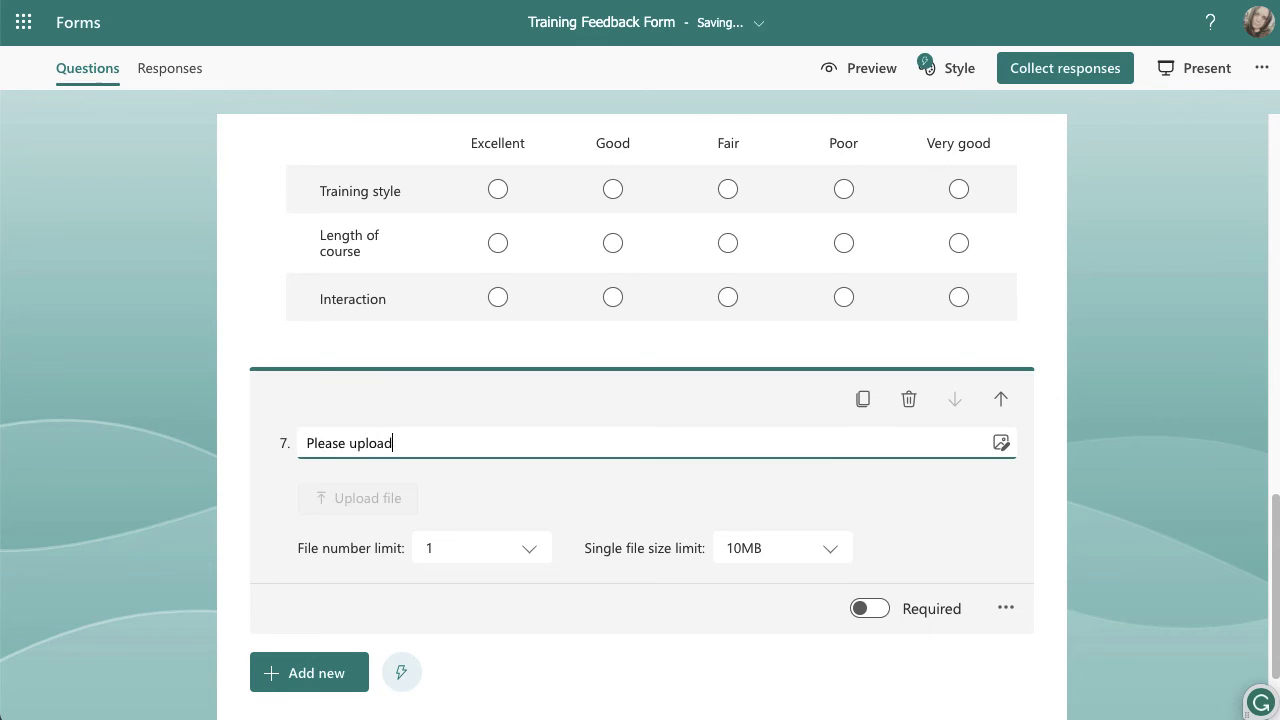
{"action": "type", "text": " your certificate"}
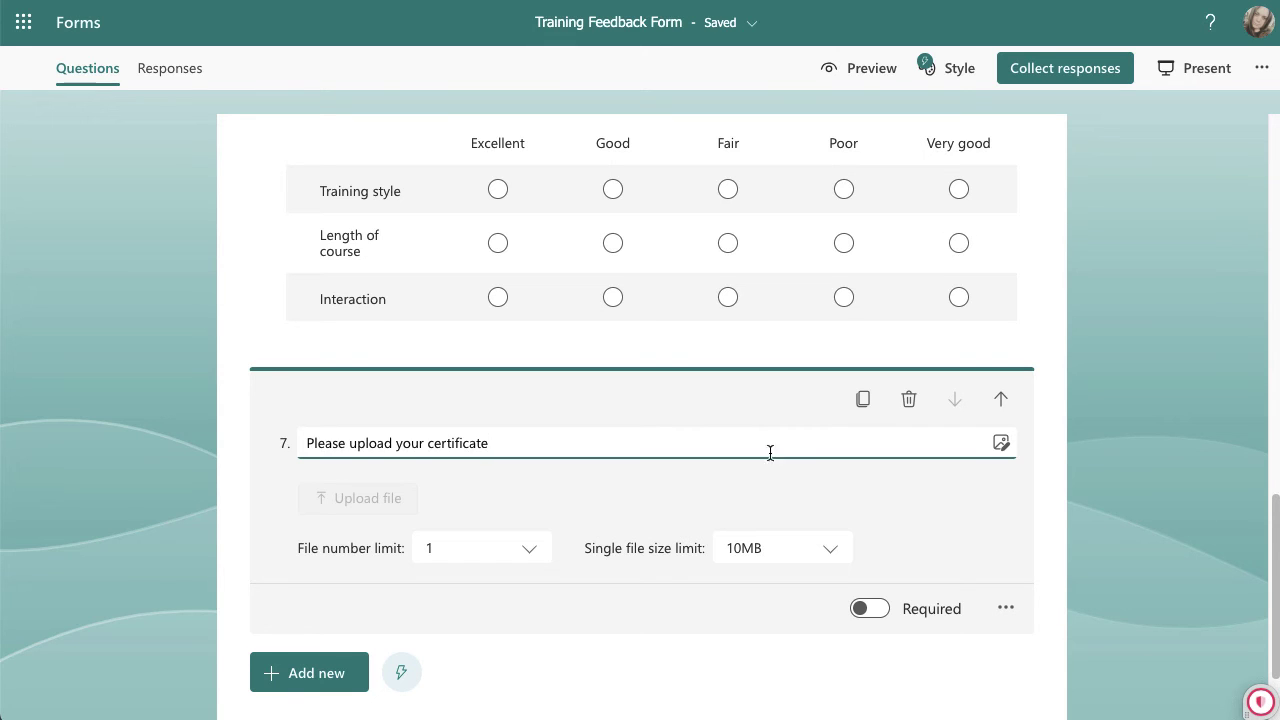
- Look at the upload question's file number and single file size limit choices, and display its file type options
{"action": "left_click", "coordinate": [530, 553]}
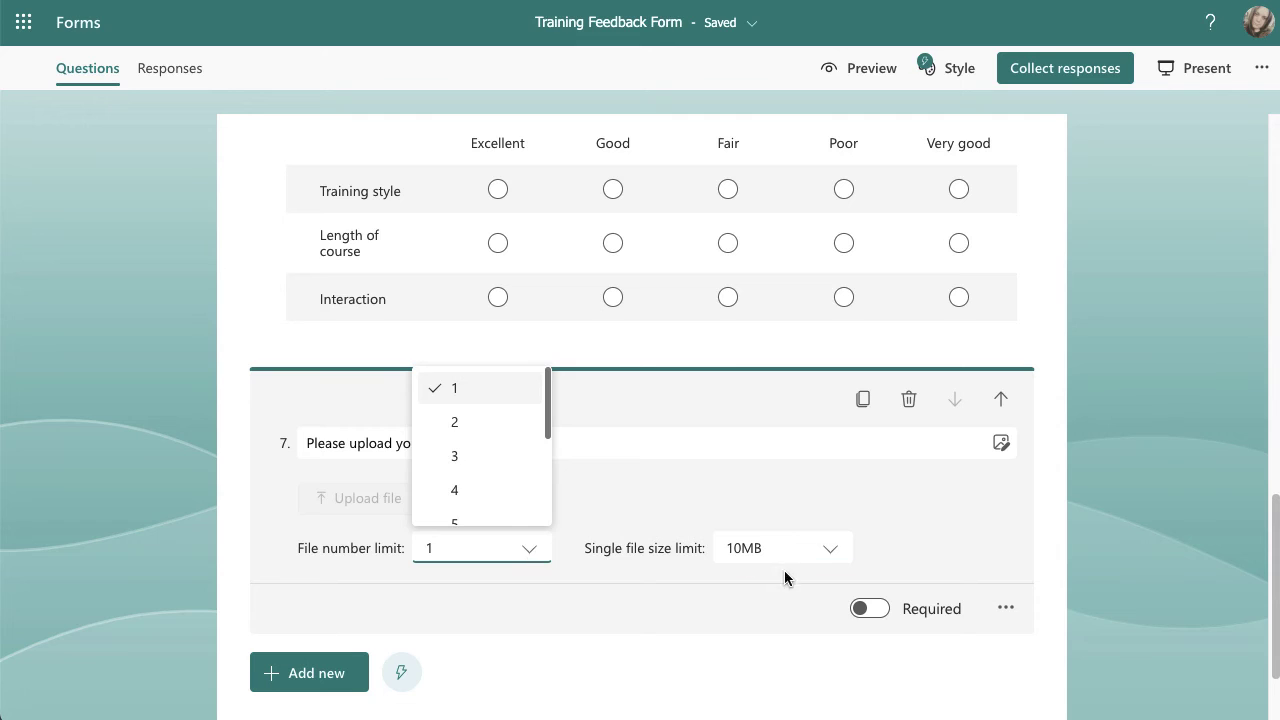
{"action": "left_click", "coordinate": [829, 552]}
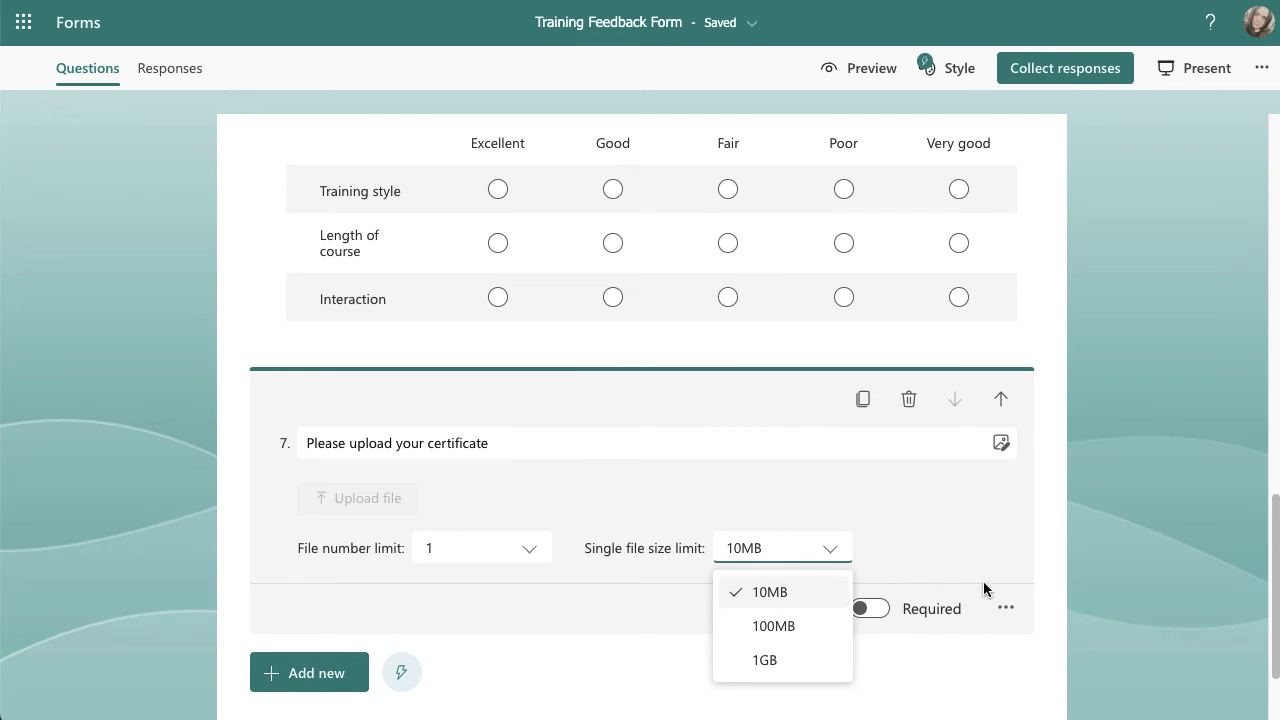
{"action": "left_click", "coordinate": [1005, 608]}
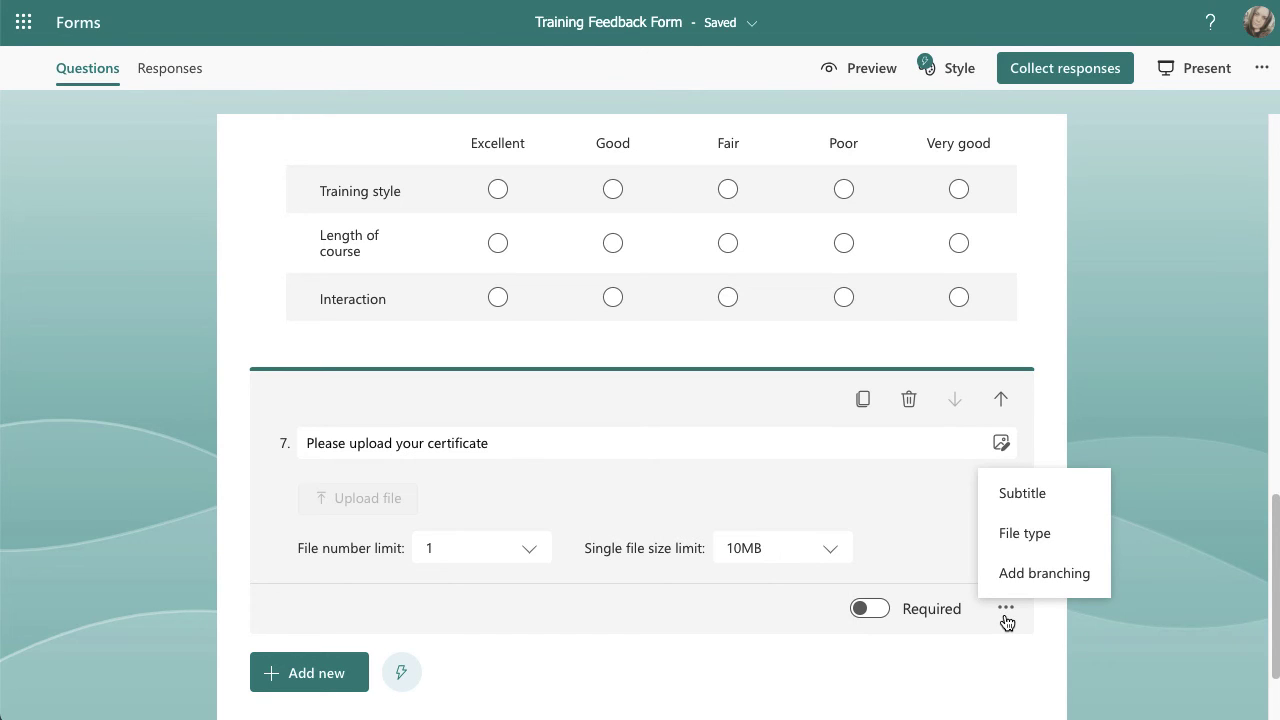
{"action": "left_click", "coordinate": [1025, 533]}
{"action": "scroll", "coordinate": [930, 533], "scroll_direction": "down", "scroll_amount": 2}
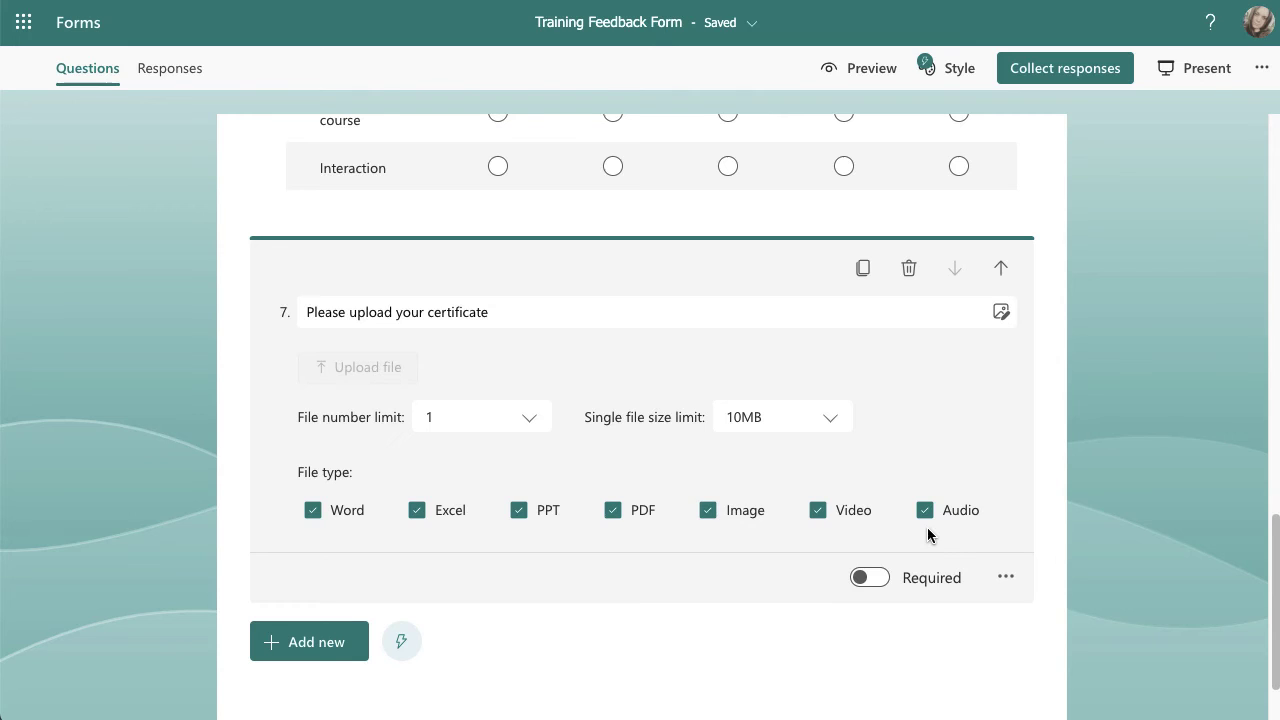
- Restrict the upload question to PDF files by excluding Audio, Video, Image, PPT, Excel and Word
{"action": "left_click", "coordinate": [925, 512]}
{"action": "left_click", "coordinate": [817, 511]}
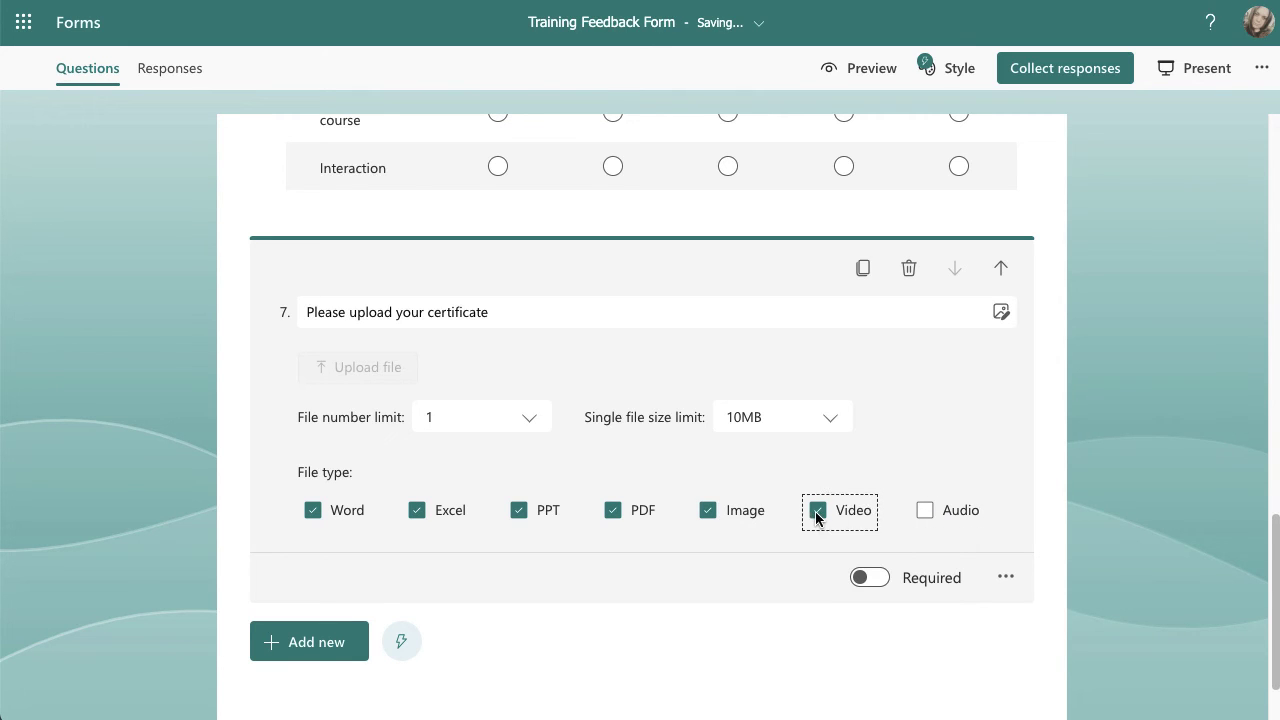
{"action": "left_click", "coordinate": [709, 512]}
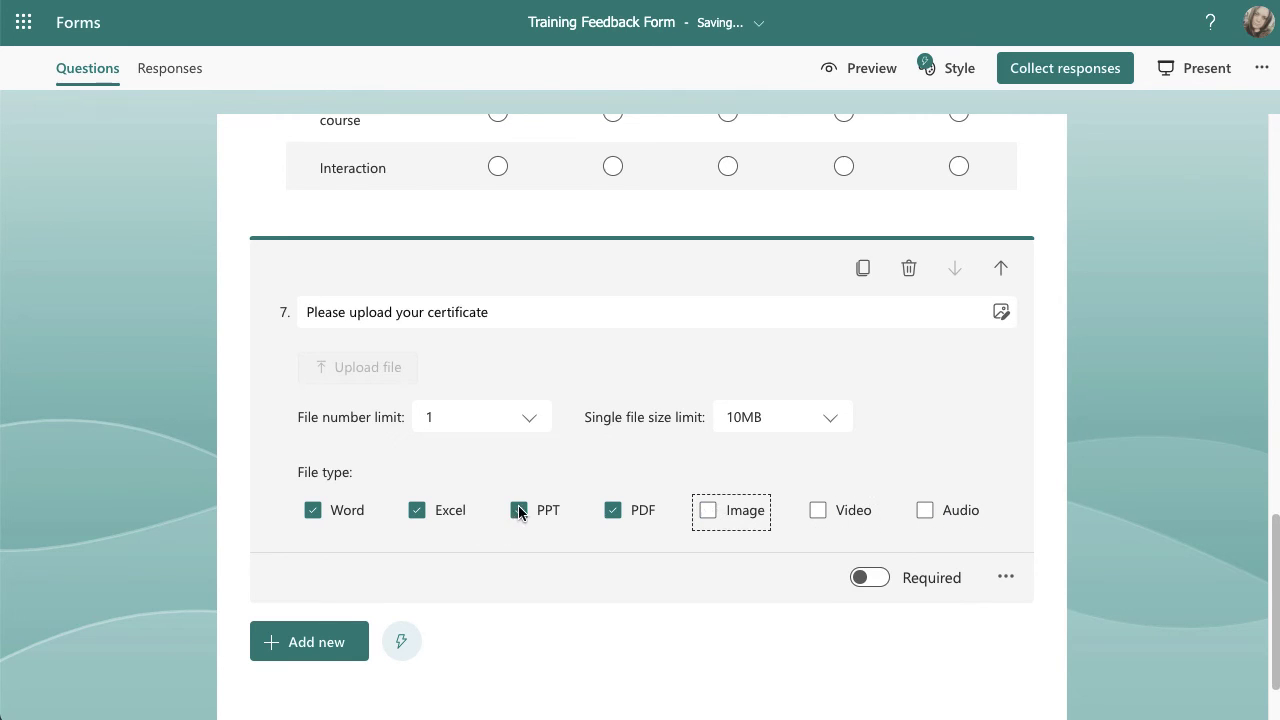
{"action": "left_click", "coordinate": [520, 510]}
{"action": "left_click", "coordinate": [418, 512]}
{"action": "left_click", "coordinate": [314, 512]}
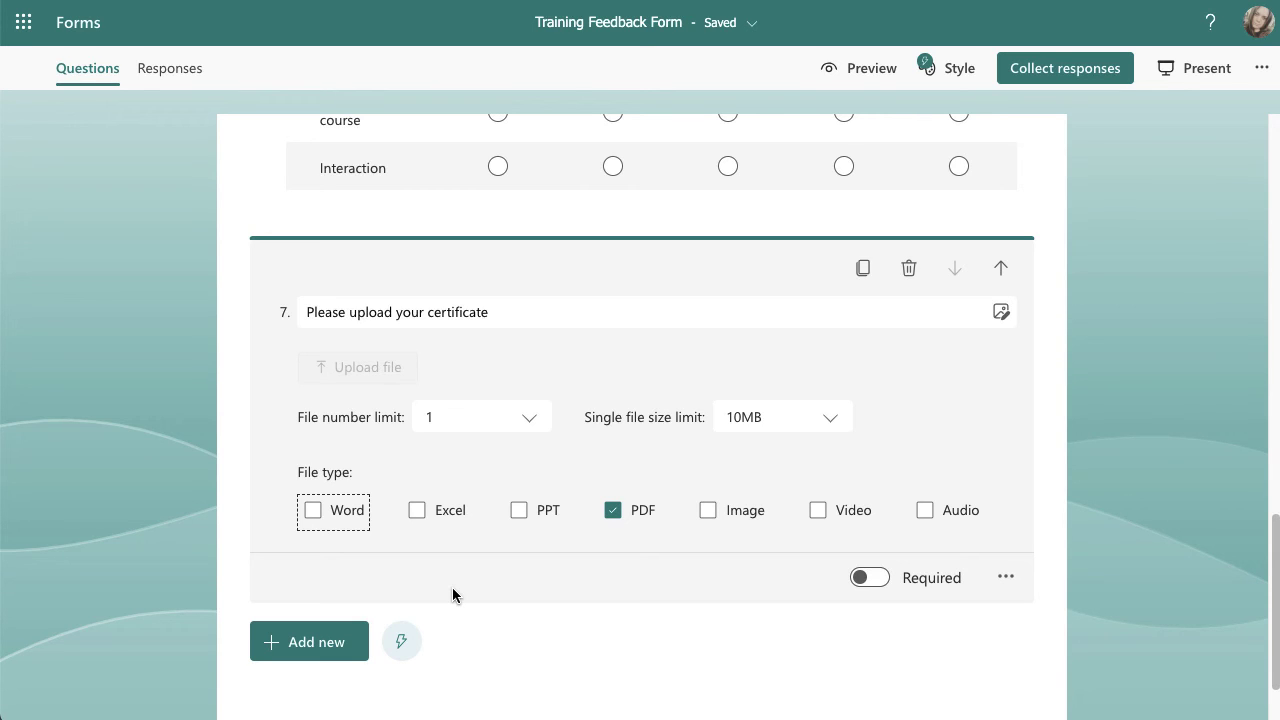
- Add a Net Promoter Score question with its default wording and look at its additional settings
{"action": "left_click", "coordinate": [320, 642]}
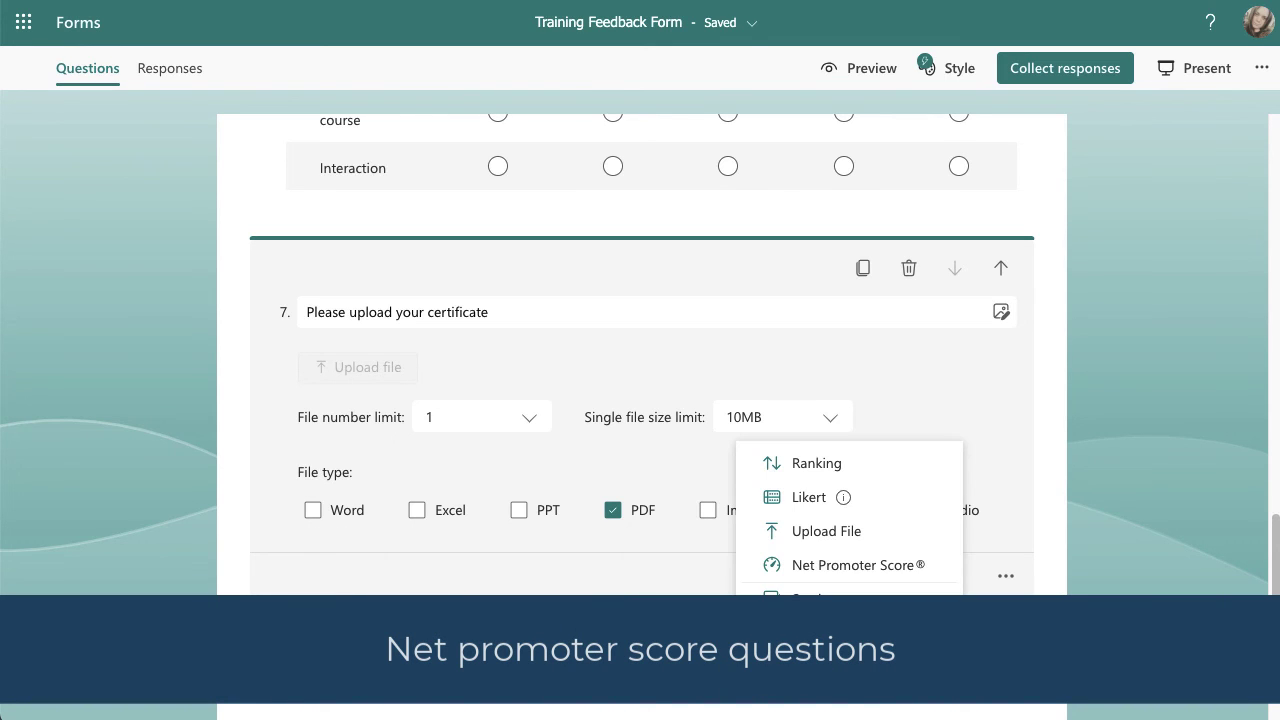
{"action": "left_click", "coordinate": [807, 566]}
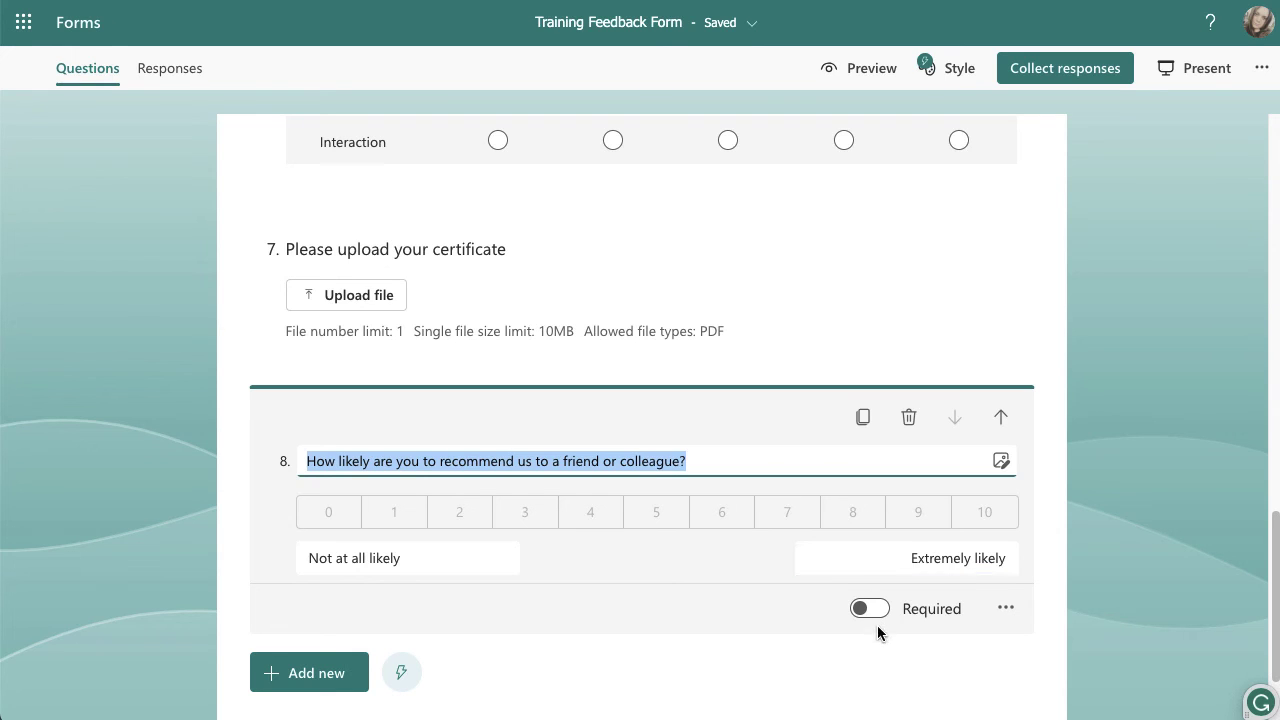
{"action": "left_click", "coordinate": [1006, 612]}
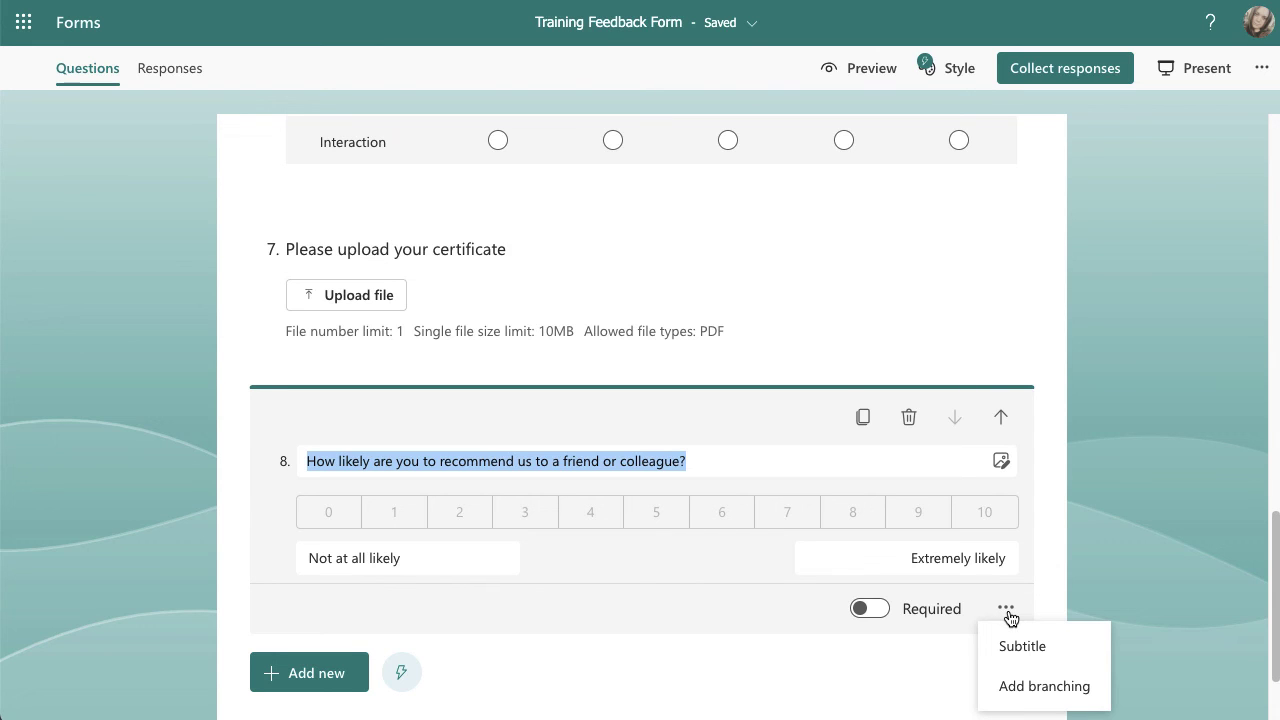
- Preview the form in the computer layout and answer Yes to whether the training met expectations
{"action": "left_click", "coordinate": [877, 70]}
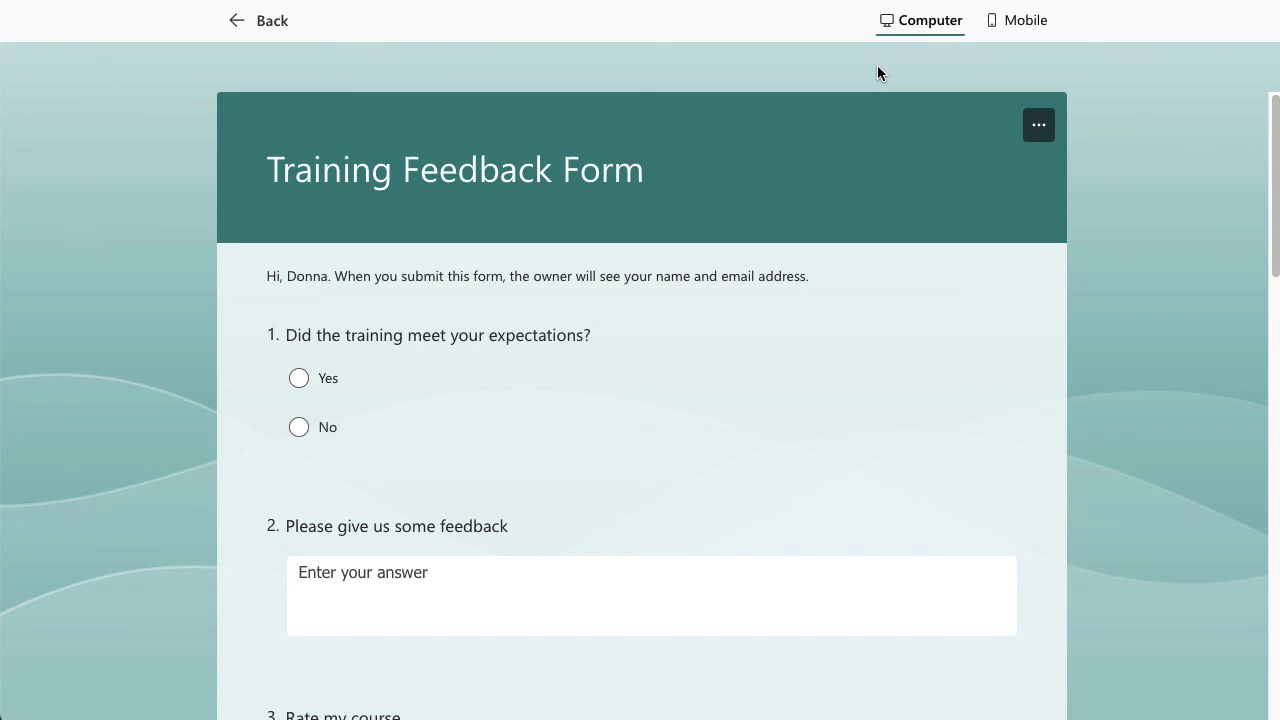
{"action": "scroll", "coordinate": [881, 390], "scroll_direction": "down", "scroll_amount": 2}
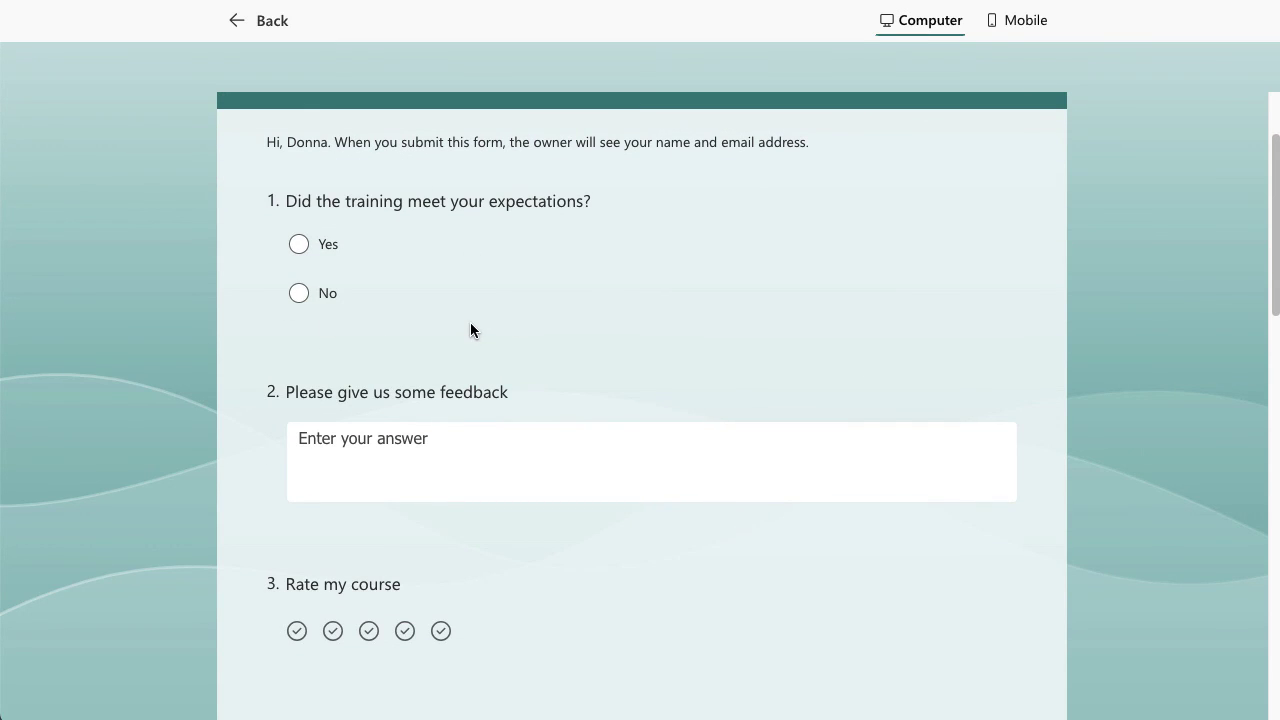
{"action": "left_click", "coordinate": [301, 247]}
{"action": "scroll", "coordinate": [633, 395], "scroll_direction": "down", "scroll_amount": 2}
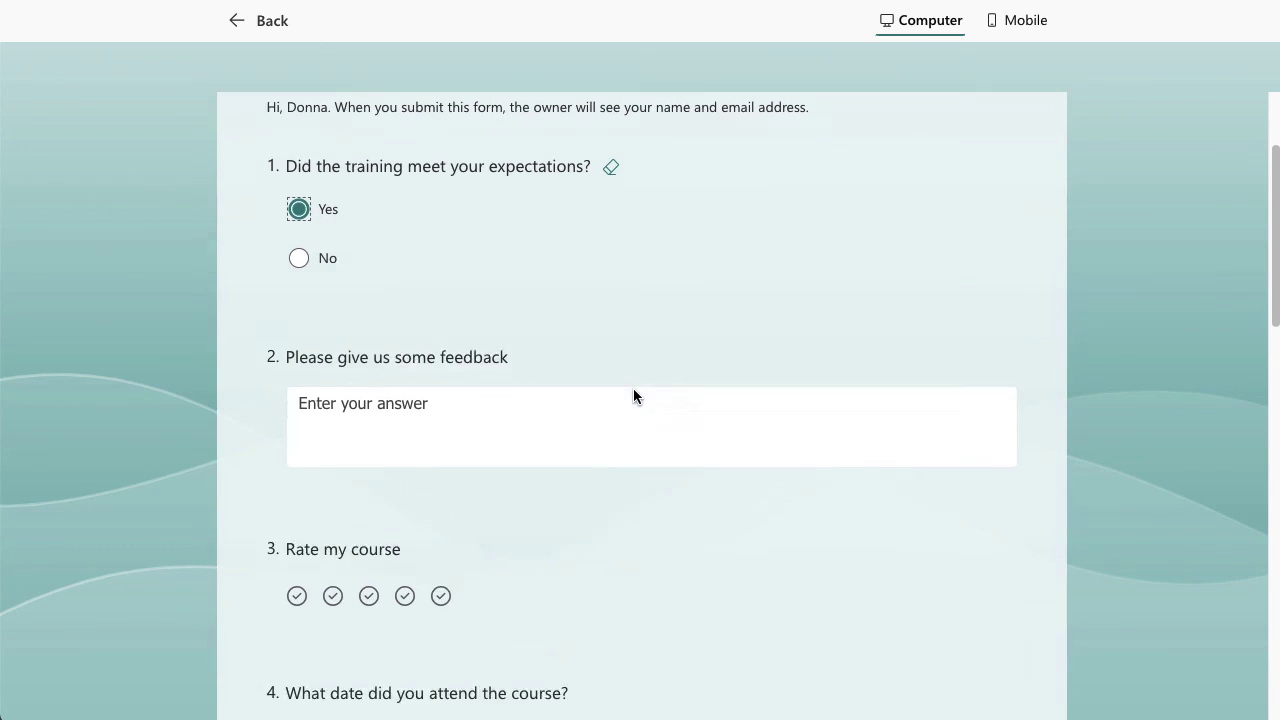
- Answer the feedback question with "Enter some feedback" and rate the course 3 out of 5
{"action": "left_click", "coordinate": [486, 326]}
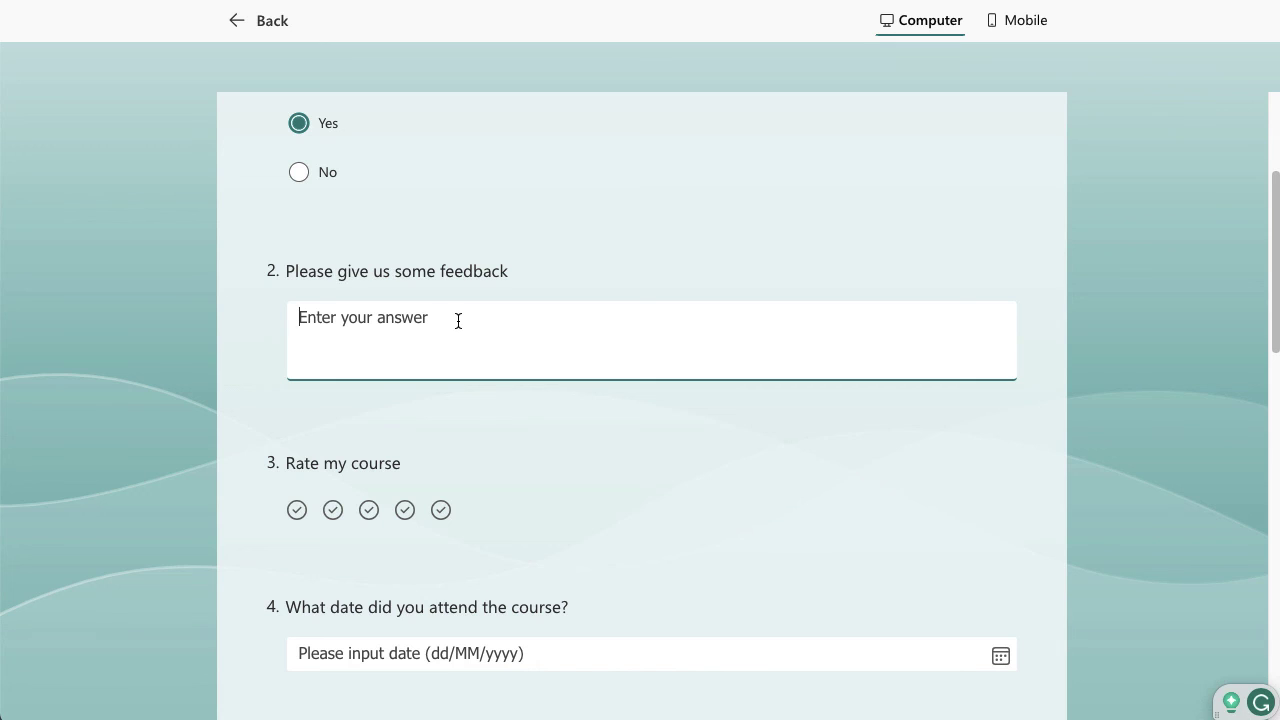
{"action": "type", "text": "Enter some fededback"}
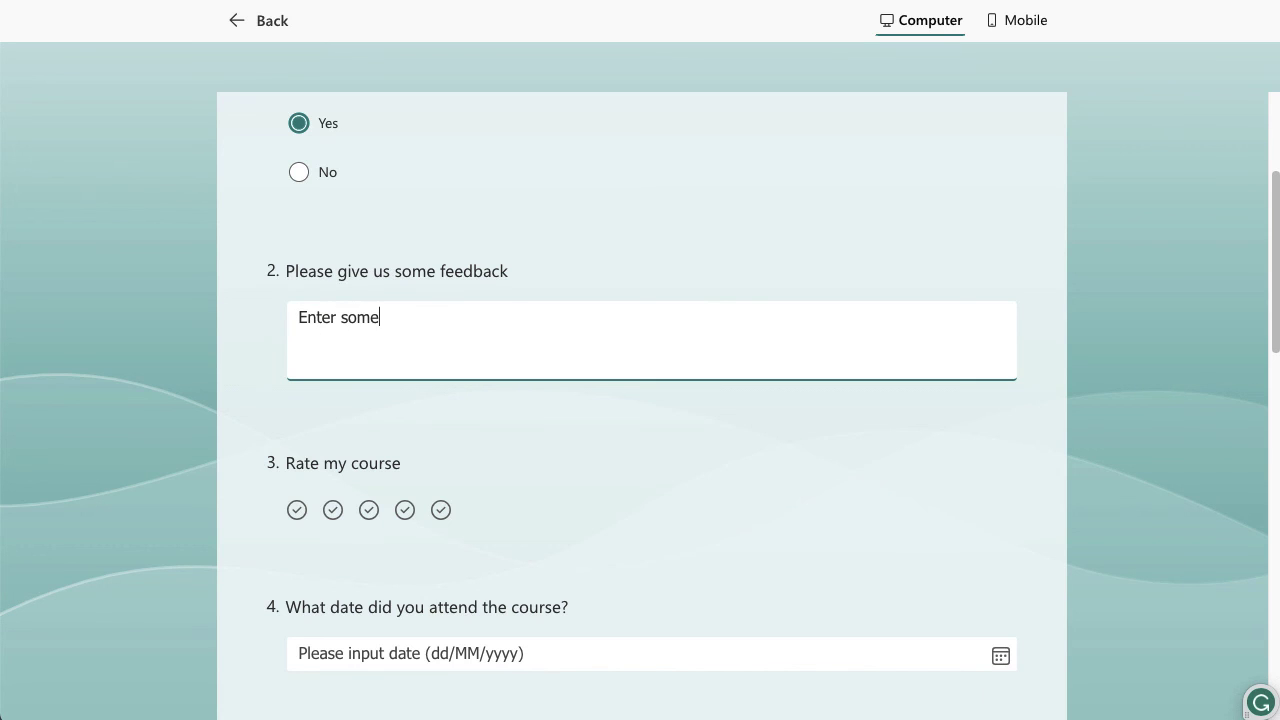
{"action": "key", "text": "BackSpace"}
{"action": "key", "text": "BackSpace"}
{"action": "key", "text": "BackSpace"}
{"action": "key", "text": "BackSpace"}
{"action": "key", "text": "BackSpace"}
{"action": "key", "text": "BackSpace"}
{"action": "key", "text": "BackSpace"}
{"action": "type", "text": "edback"}
{"action": "left_click", "coordinate": [368, 511]}
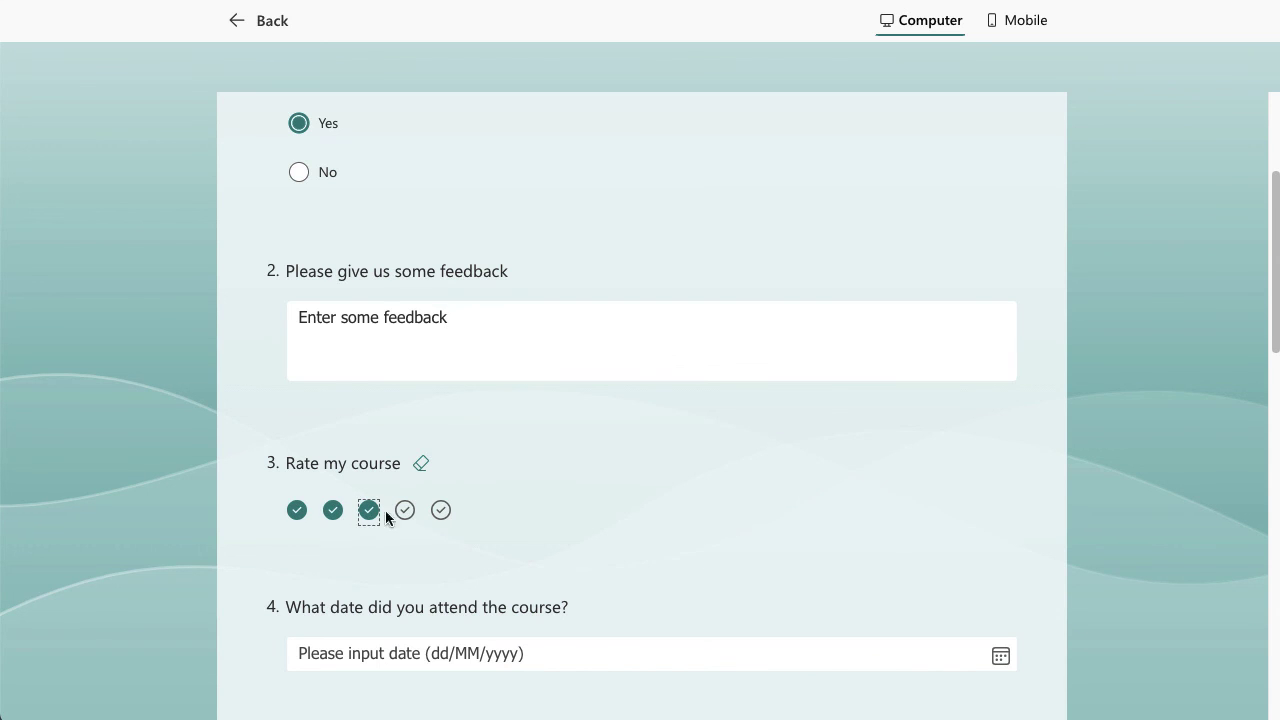
- Pick 07/12/2023 as the course attendance date and replace it with 17/01/2024
{"action": "scroll", "coordinate": [686, 616], "scroll_direction": "down", "scroll_amount": 2}
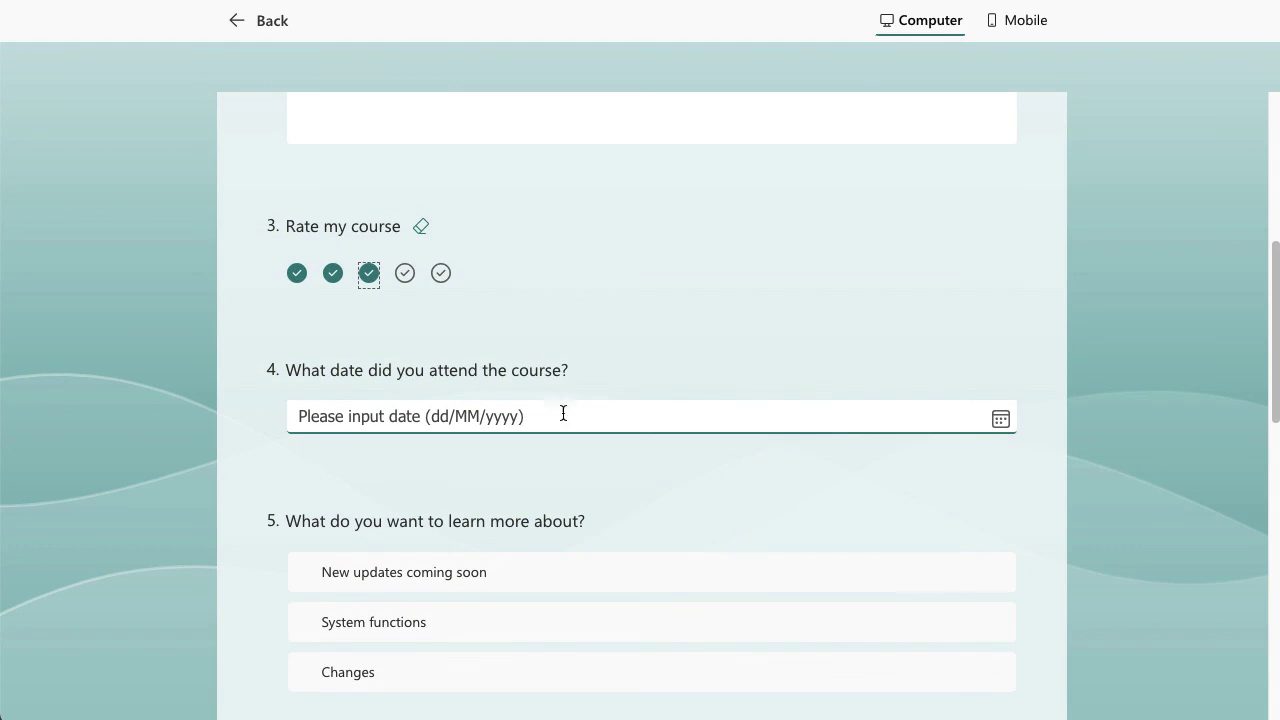
{"action": "left_click", "coordinate": [494, 417]}
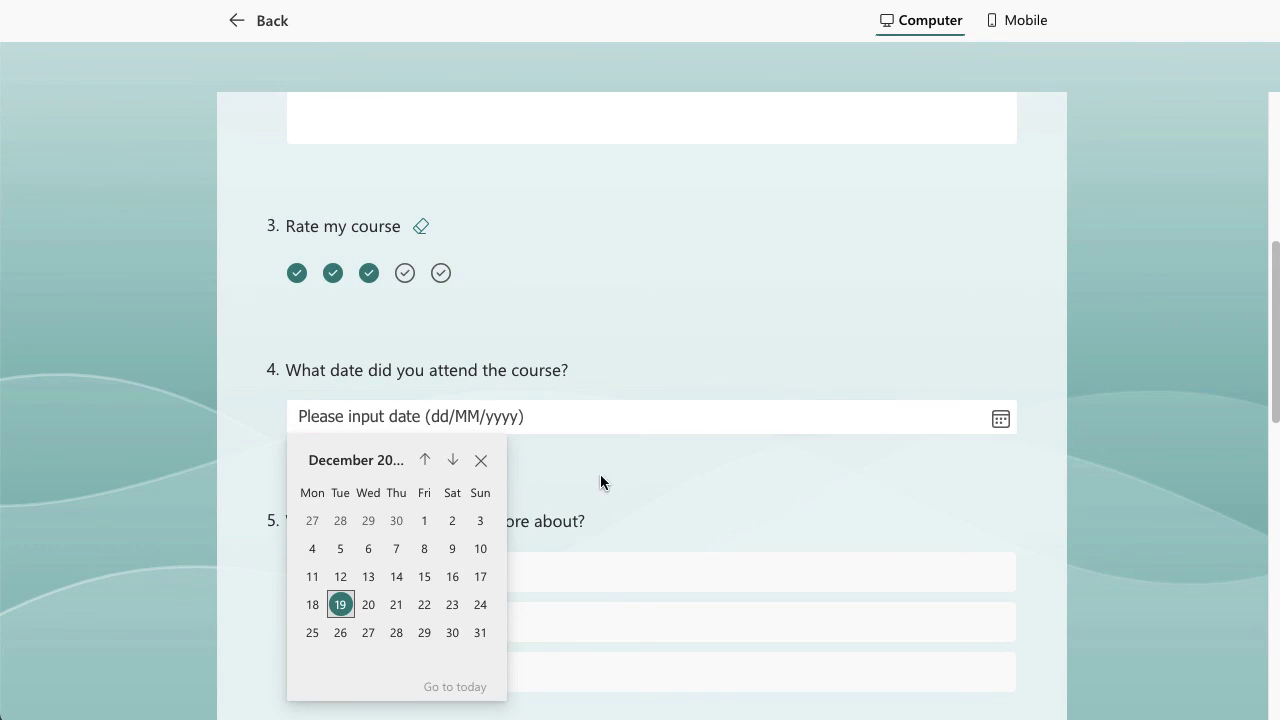
{"action": "left_click", "coordinate": [399, 550]}
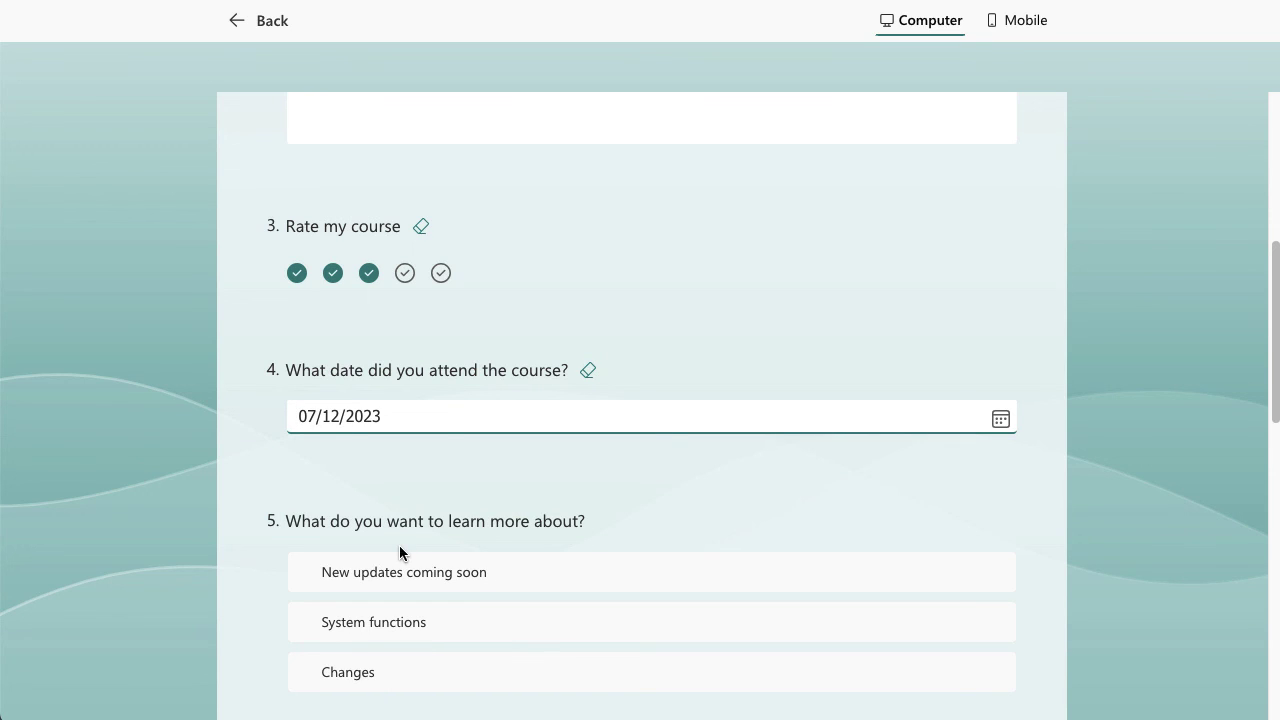
{"action": "left_click", "coordinate": [400, 420]}
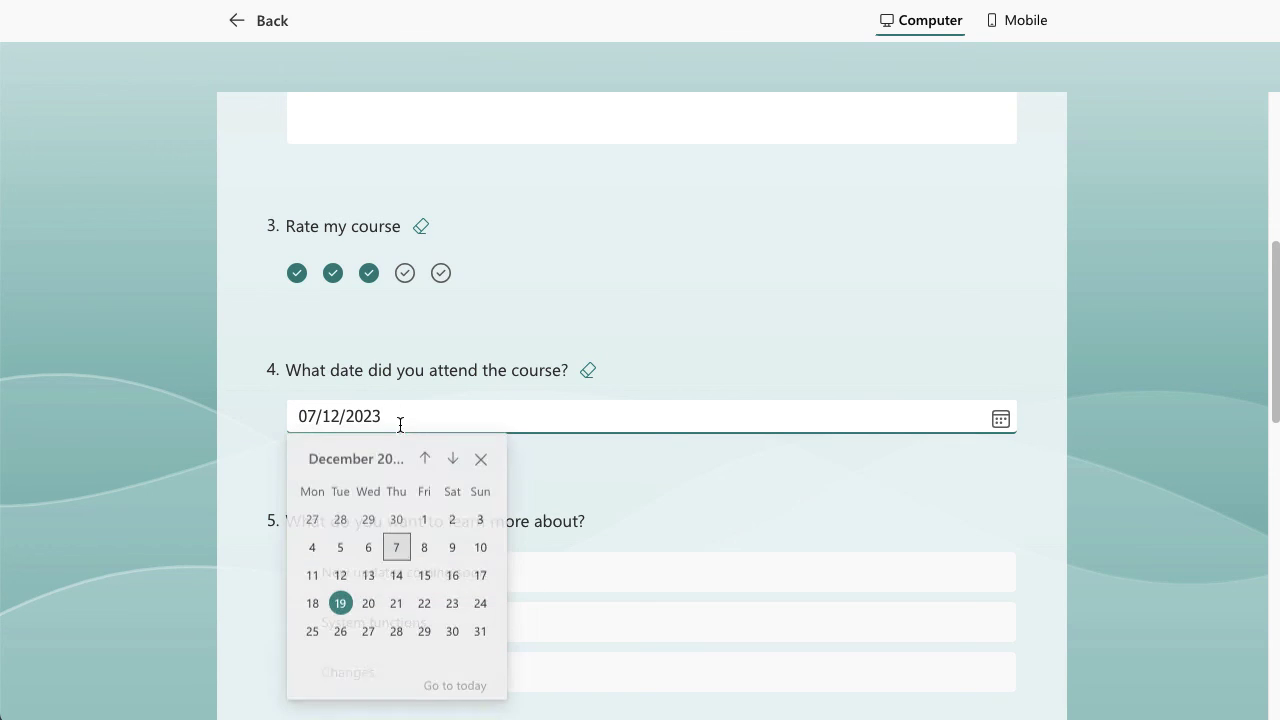
{"action": "left_click", "coordinate": [453, 460]}
{"action": "left_click", "coordinate": [366, 580]}
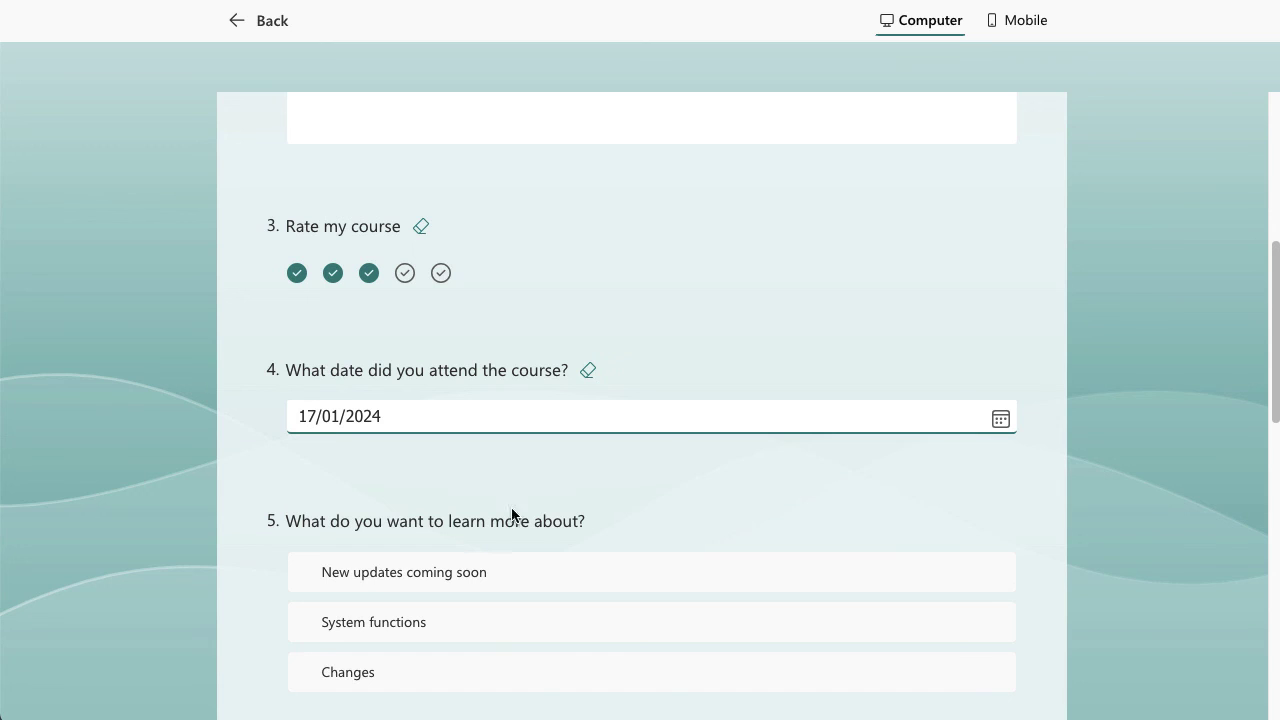
- Rank the learning topics with System functions first, Changes second and New updates coming soon third
{"action": "scroll", "coordinate": [659, 487], "scroll_direction": "down", "scroll_amount": 3}
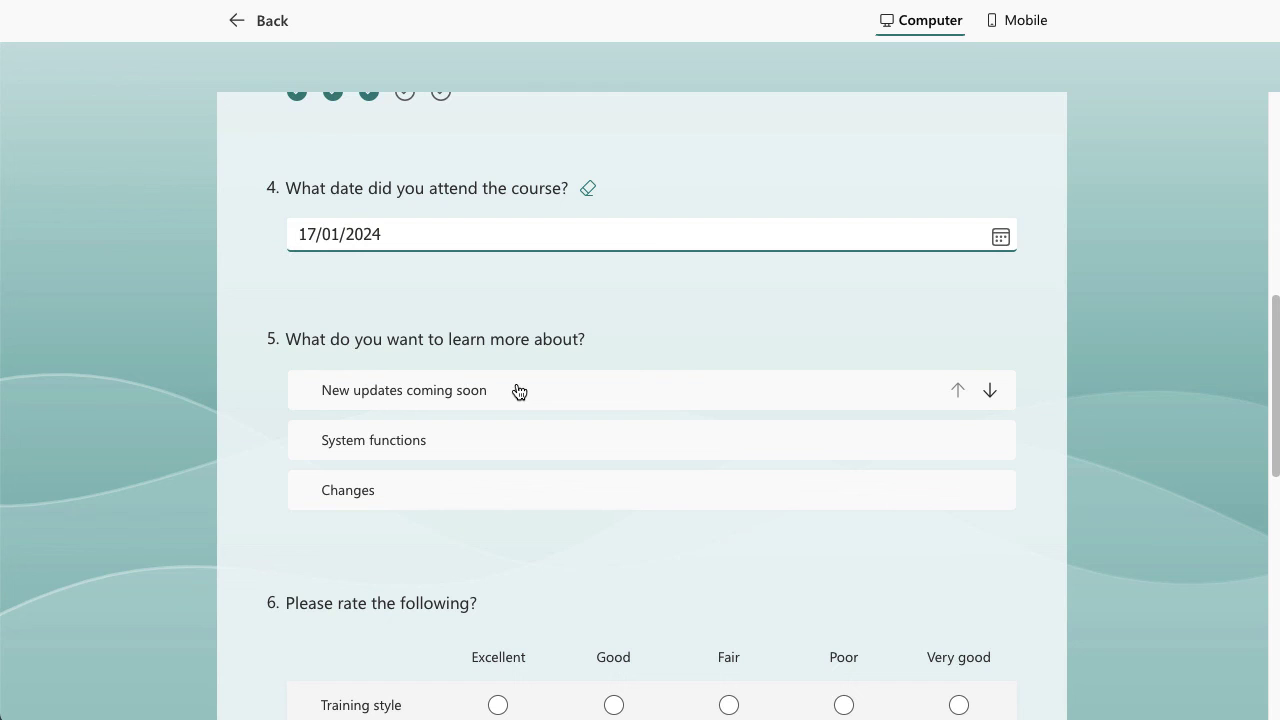
{"action": "left_click", "coordinate": [469, 440]}
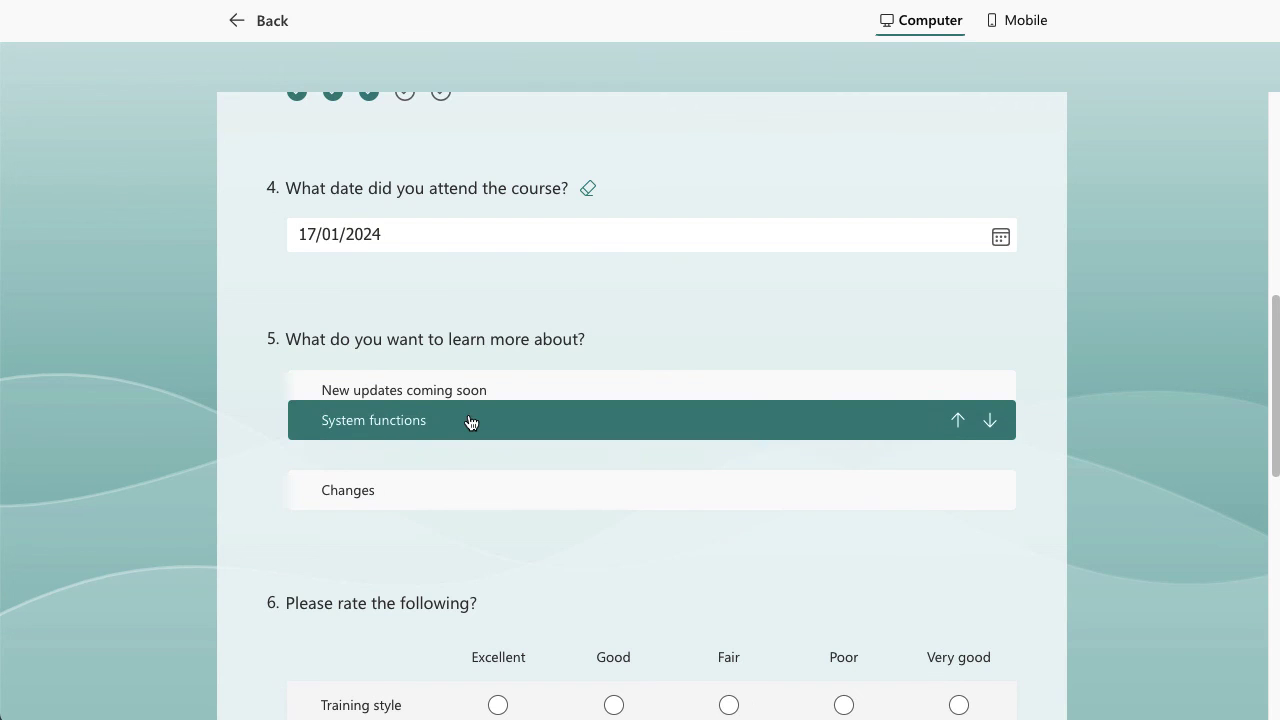
{"action": "left_click", "coordinate": [459, 498]}
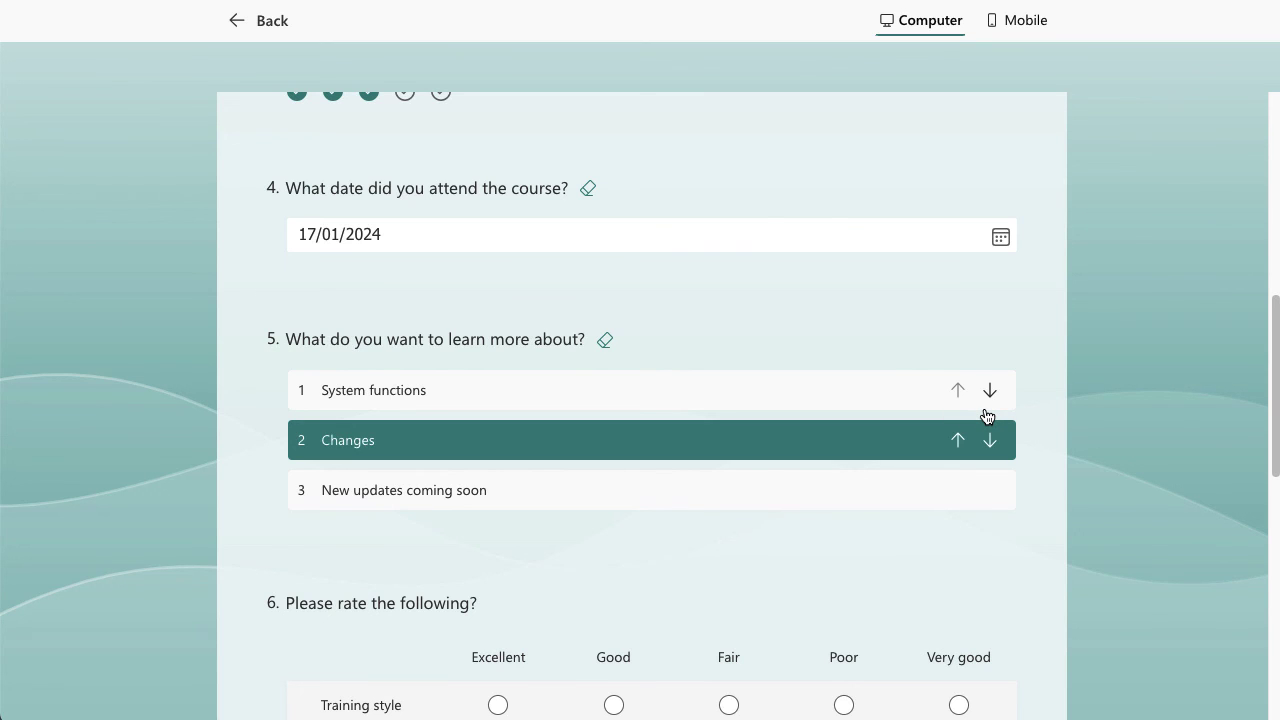
- Rate Training style as Good, Length of course as Excellent and Interaction as Very good in the Likert question
{"action": "scroll", "coordinate": [850, 528], "scroll_direction": "down", "scroll_amount": 3}
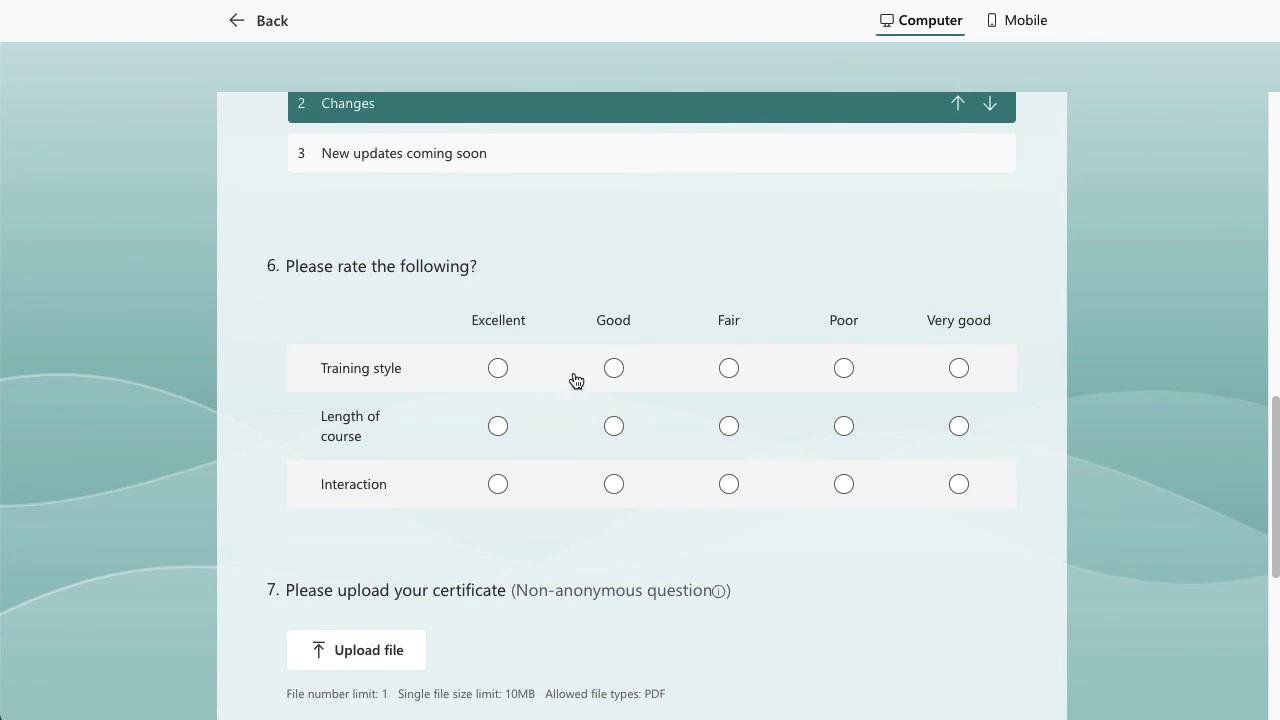
{"action": "left_click", "coordinate": [617, 369]}
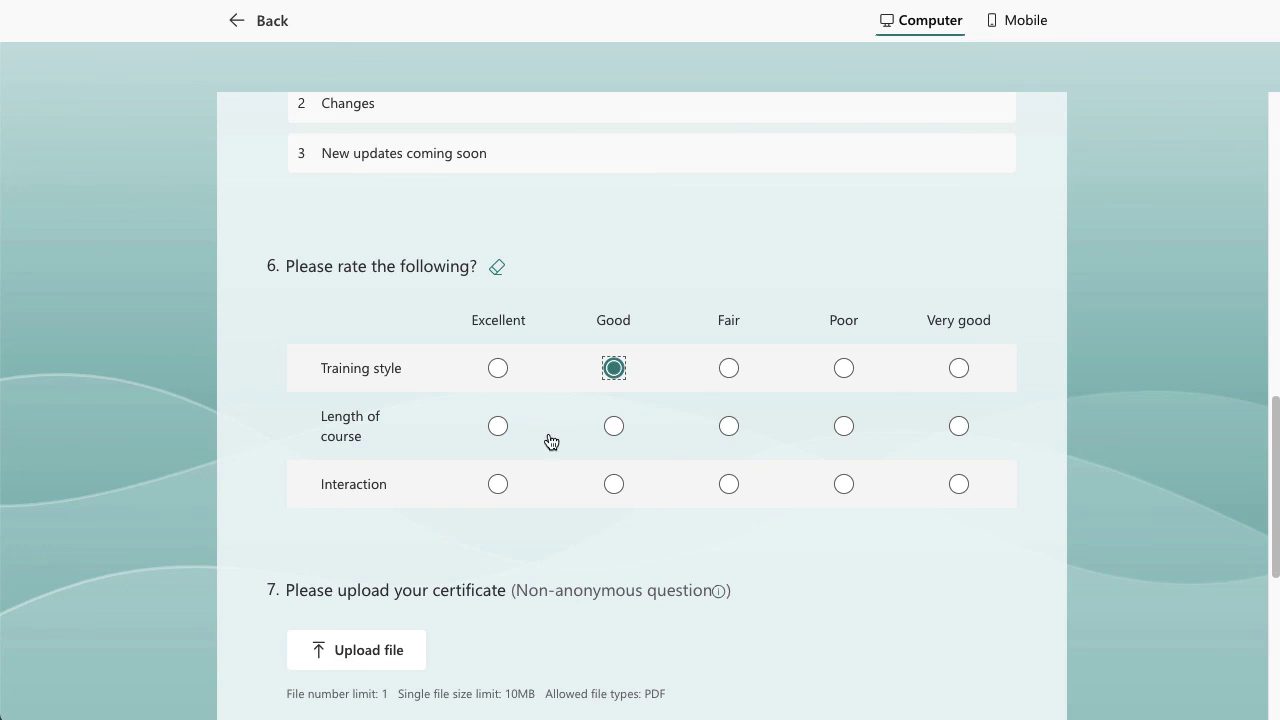
{"action": "left_click", "coordinate": [499, 428]}
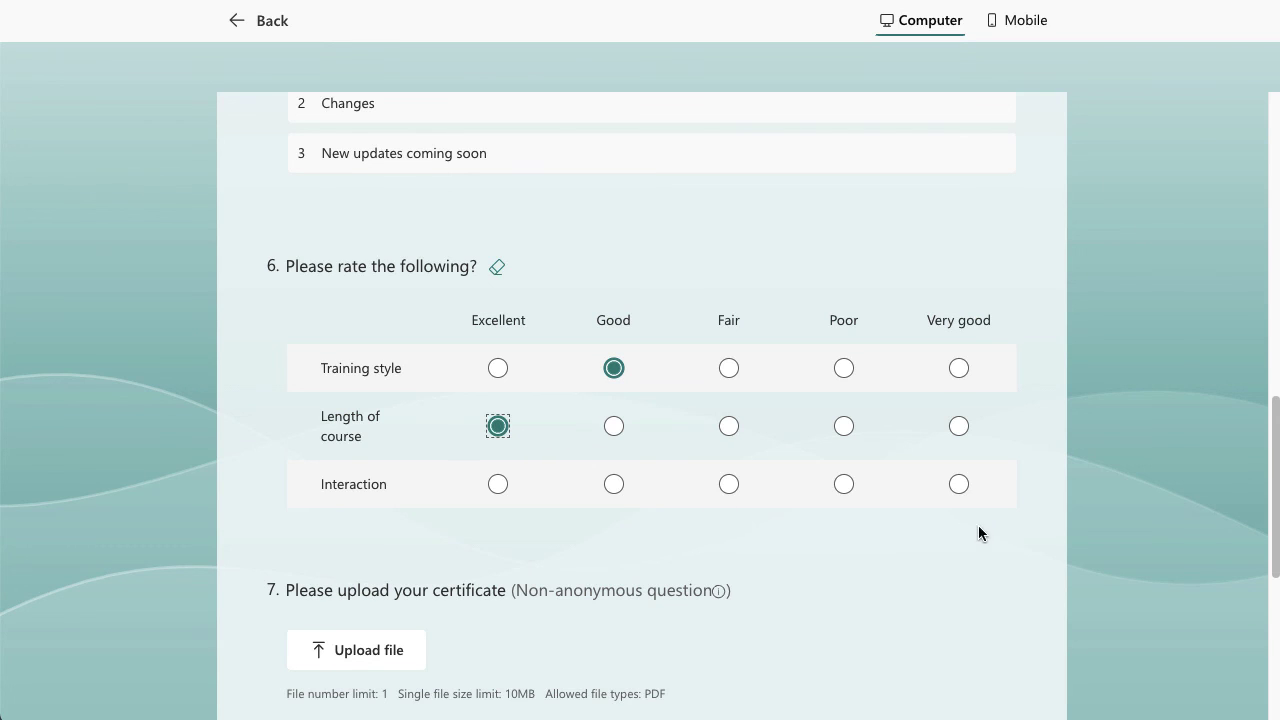
{"action": "left_click", "coordinate": [958, 487]}
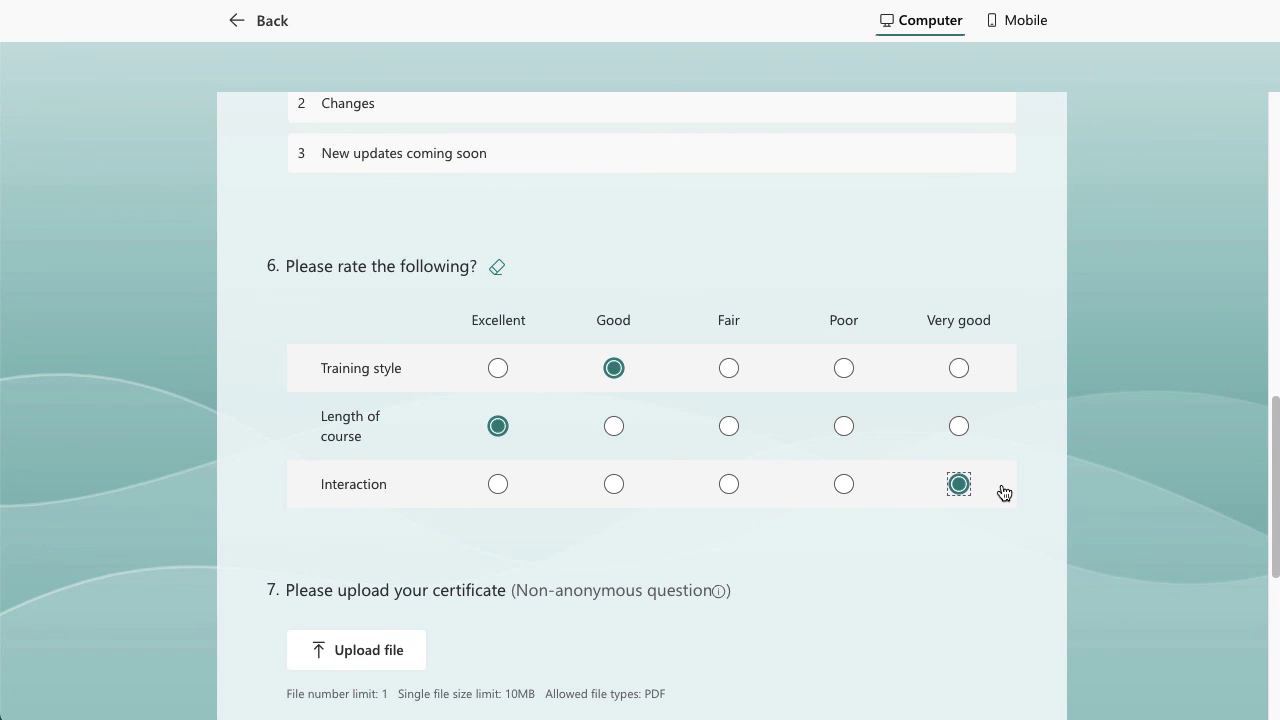
- Look at the certificate upload and recommendation questions in the preview and return to editing the form
{"action": "scroll", "coordinate": [1001, 491], "scroll_direction": "down", "scroll_amount": 3}
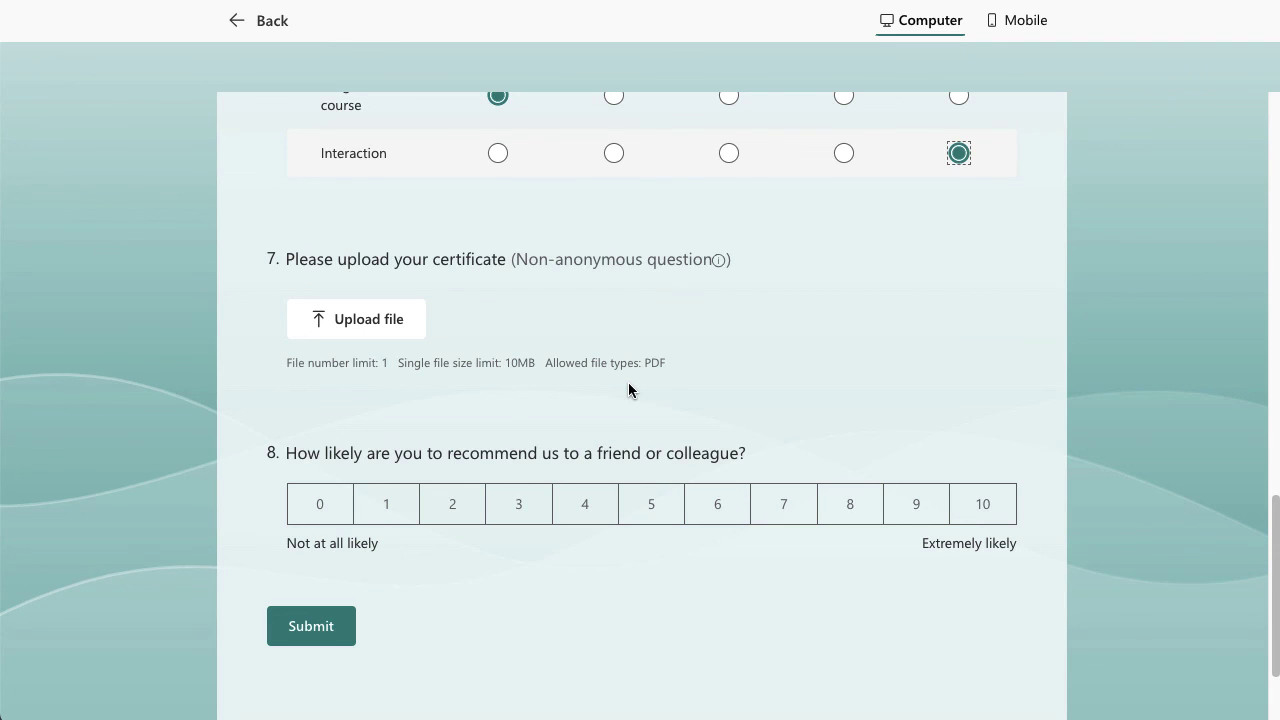
{"action": "left_click", "coordinate": [260, 21]}
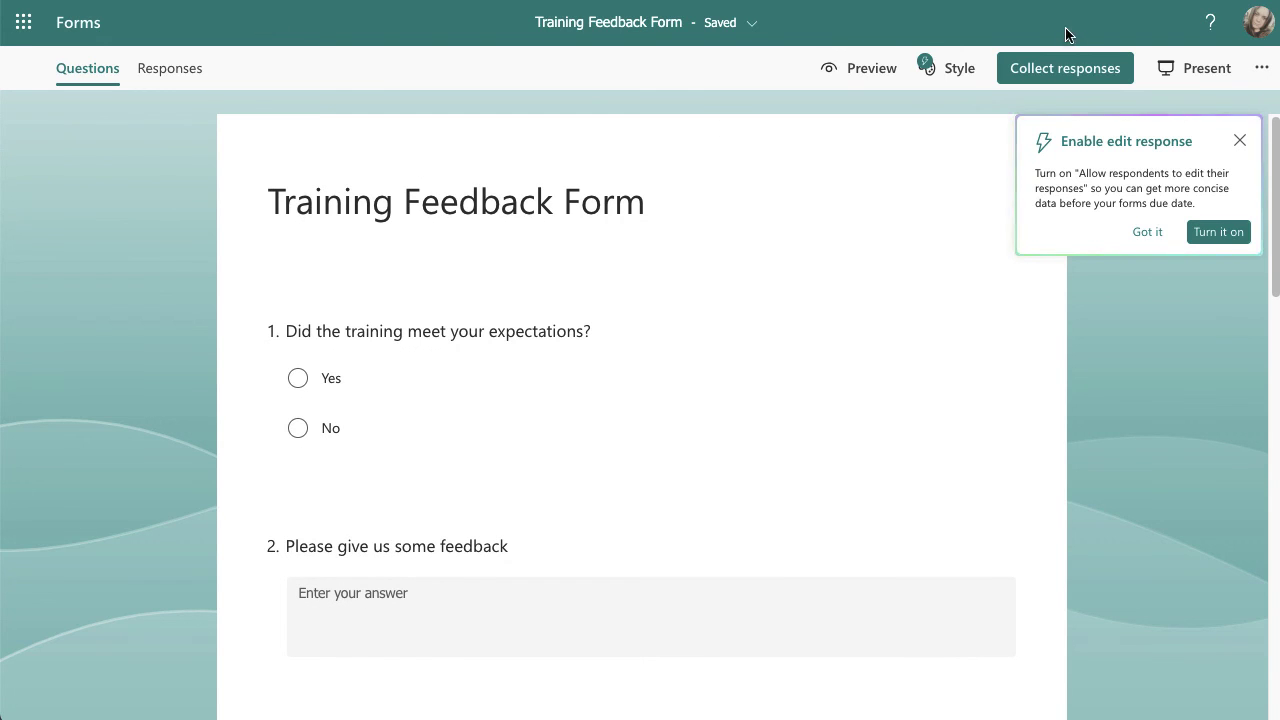
- Look at the options for sending the form and collecting responses, and view the form's responses overview
{"action": "left_click", "coordinate": [1058, 70]}
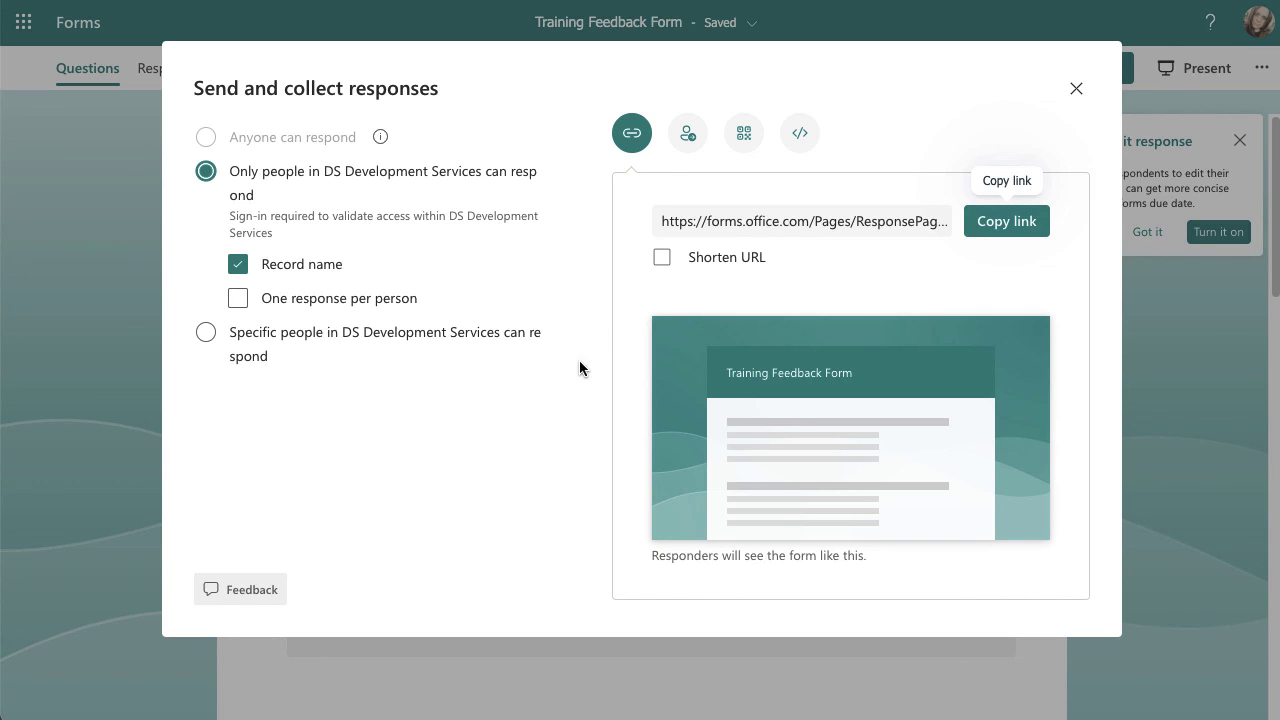
{"action": "left_click", "coordinate": [1076, 88]}
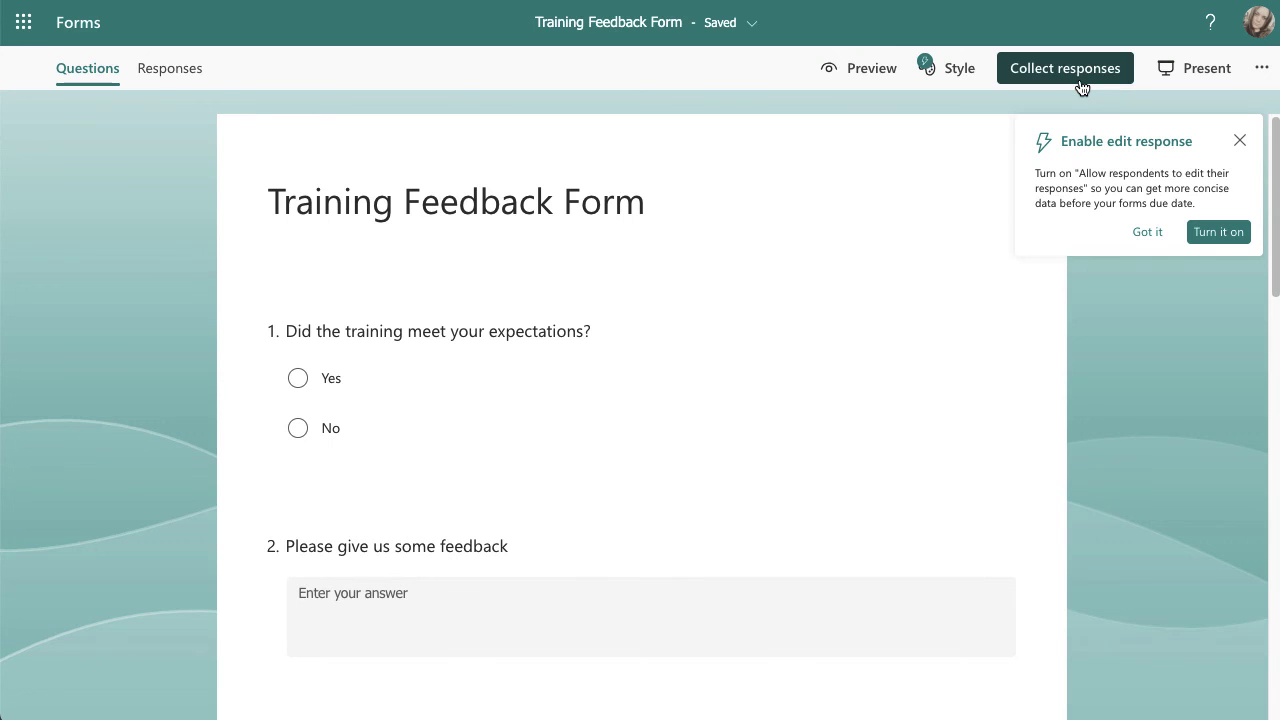
{"action": "left_click", "coordinate": [175, 76]}
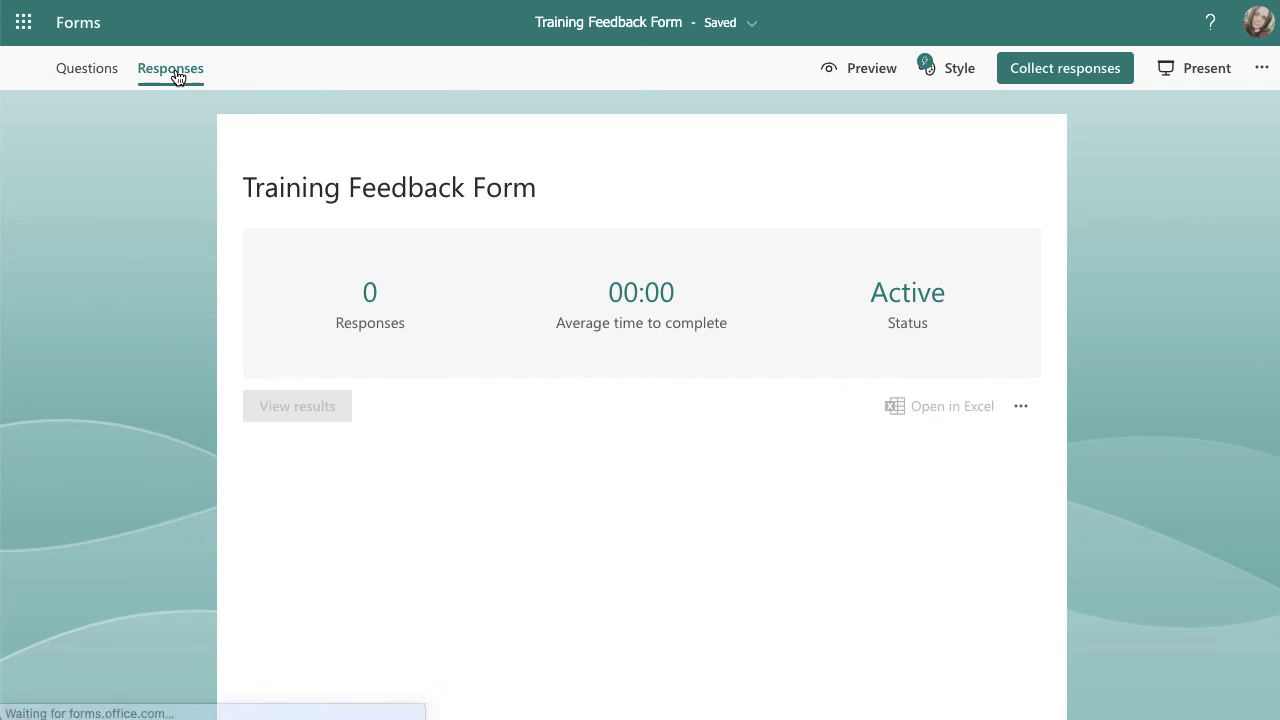